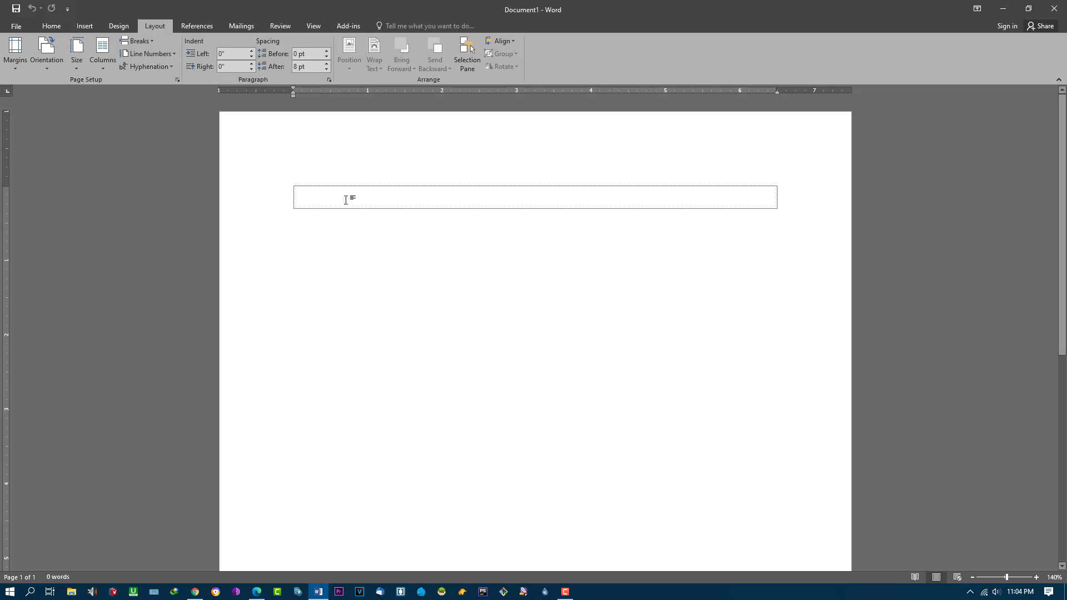
# Step: Fill the empty bordered box with sample text using =rand(5,10)
pyautogui.keyDown('ctrl'); pyautogui.scroll(6, 448, 225); pyautogui.keyUp('ctrl')
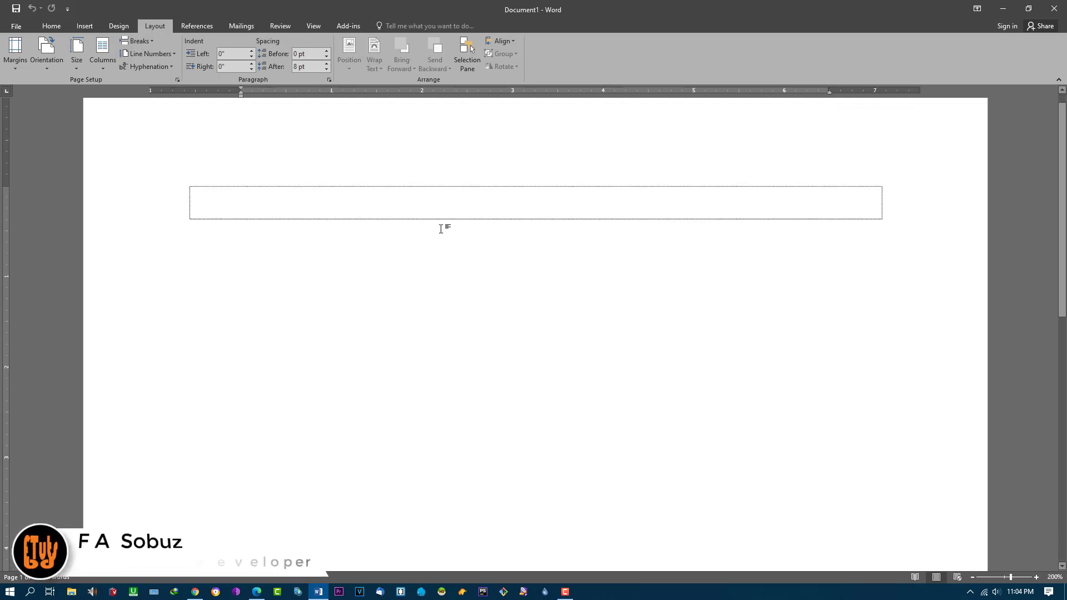
pyautogui.click(305, 201)
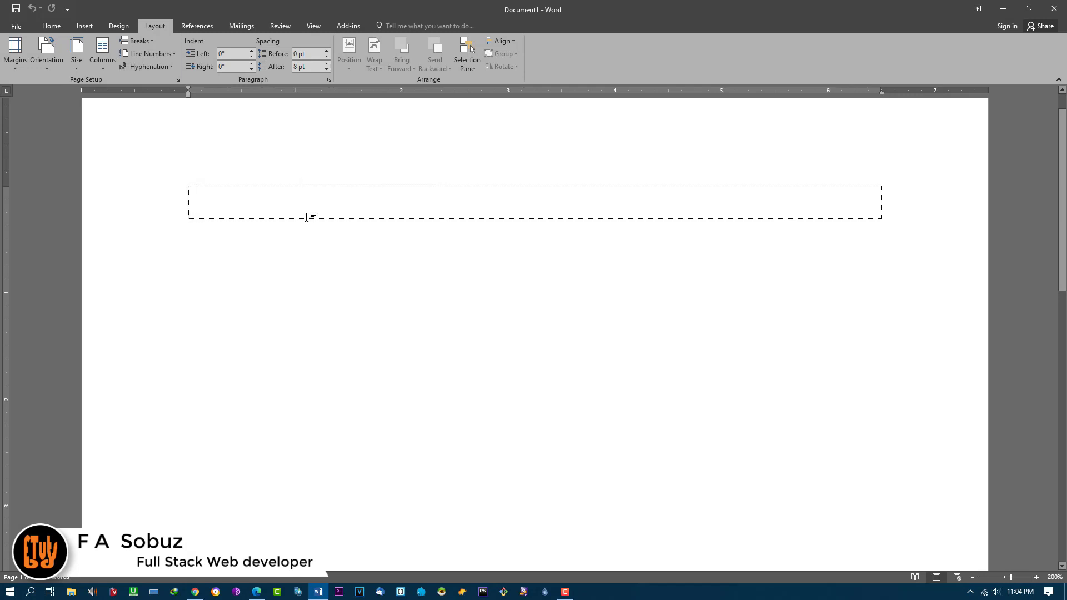
pyautogui.write('=rand')
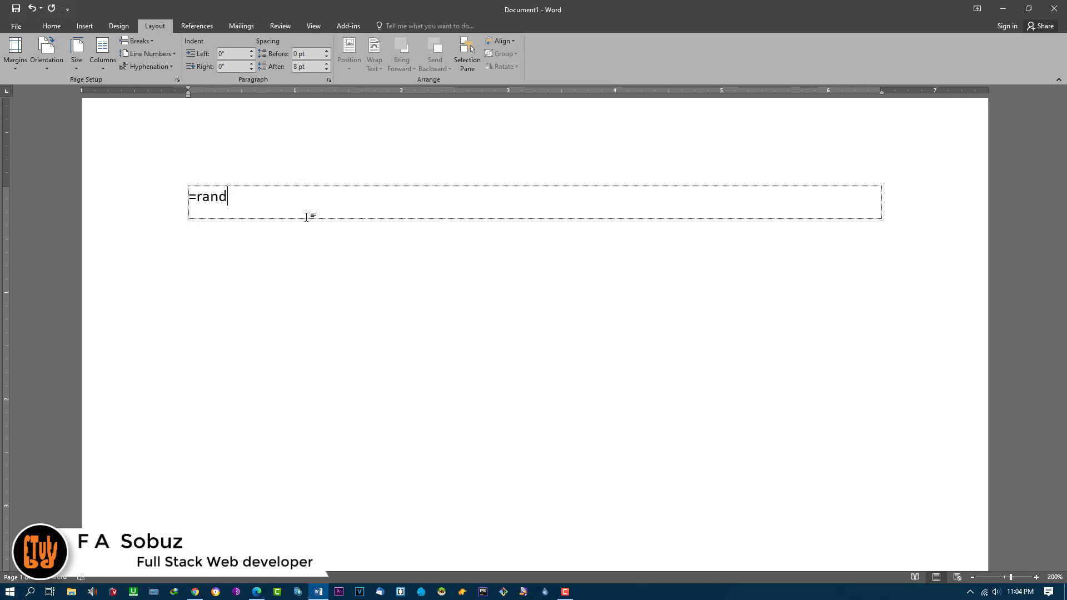
pyautogui.write('(5')
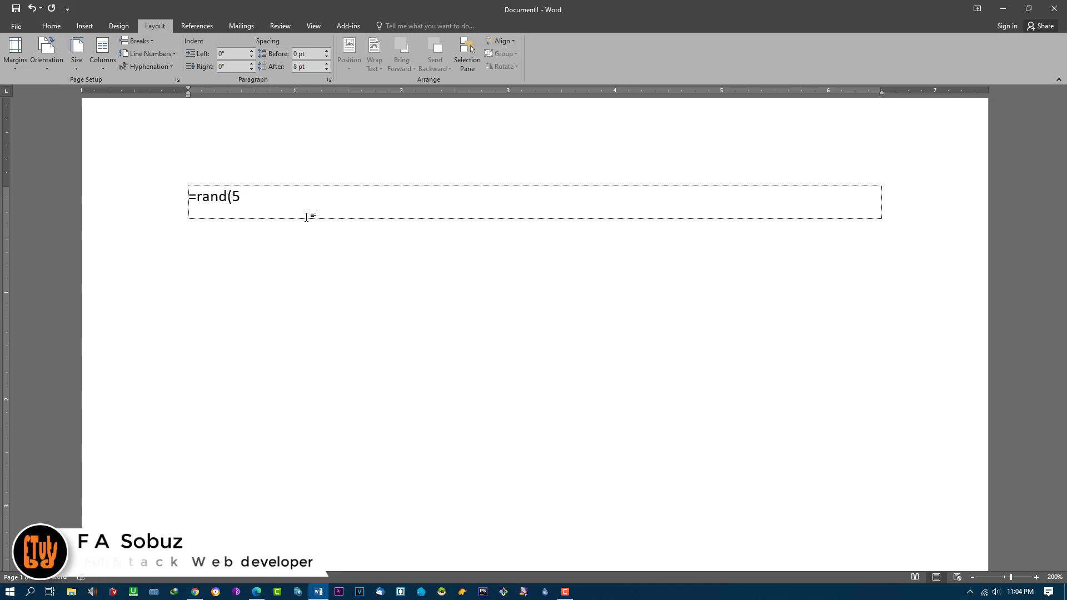
pyautogui.write(',10)')
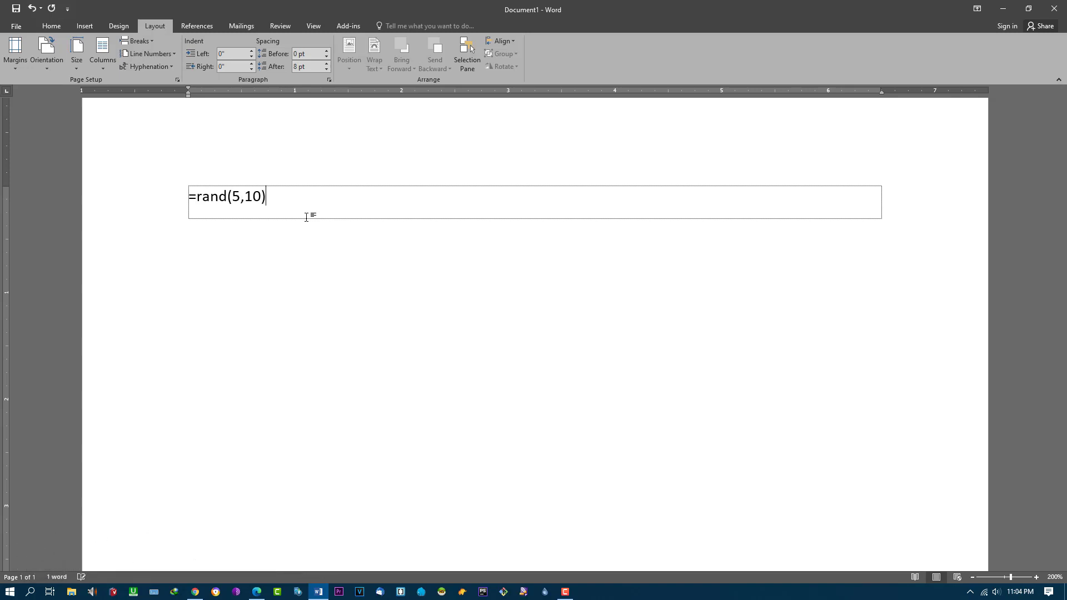
pyautogui.press('Return')
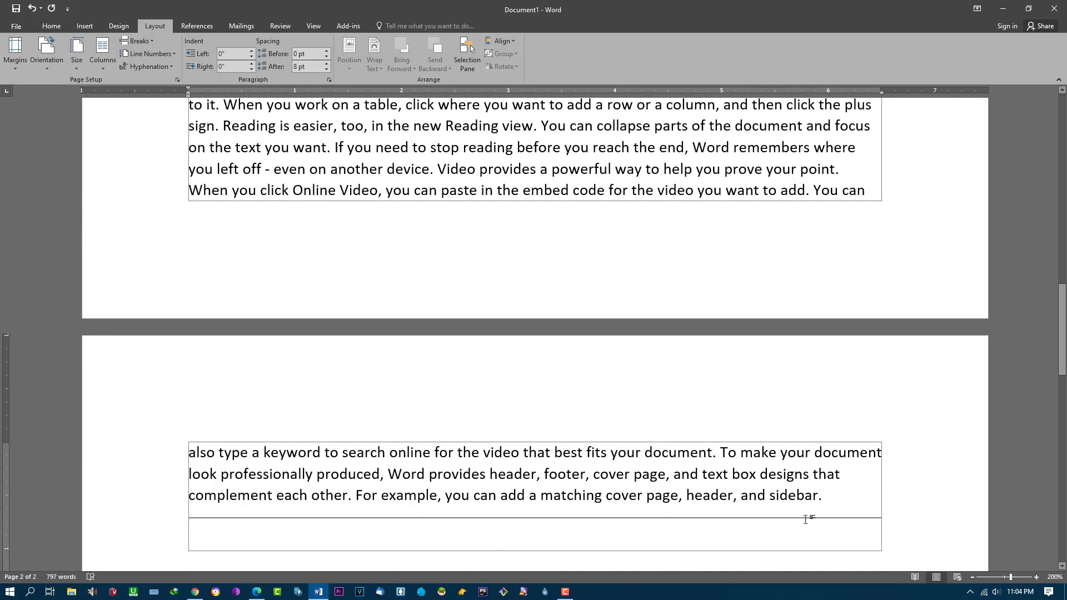
# Step: Delete the leftover lines and empty second page, then bring up Save As with Ctrl+S
pyautogui.moveTo(116, 495); pyautogui.dragTo(113, 452)
pyautogui.press('BackSpace')
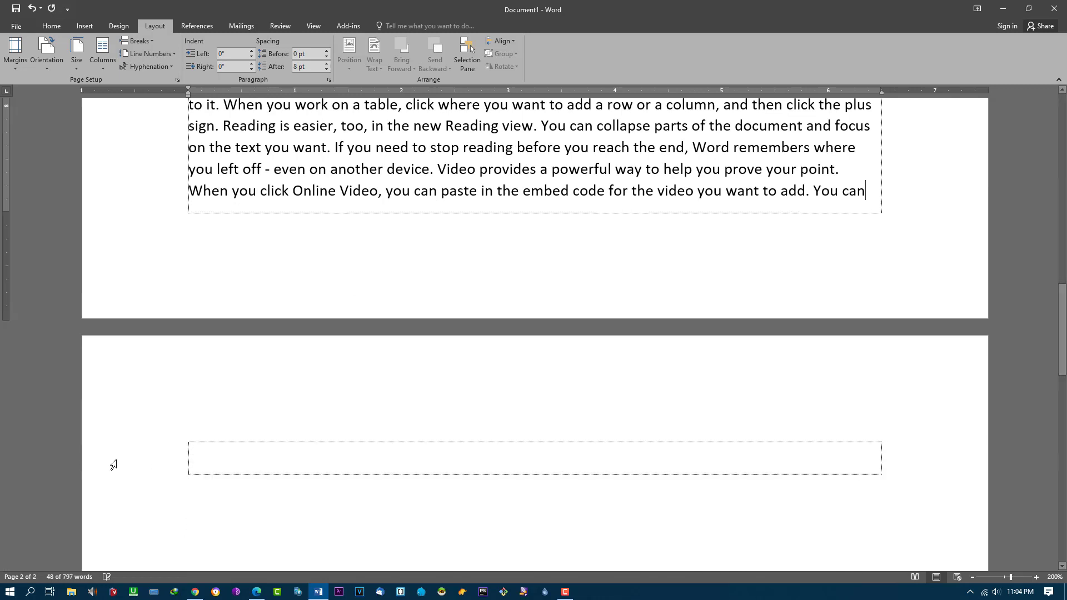
pyautogui.click(227, 463)
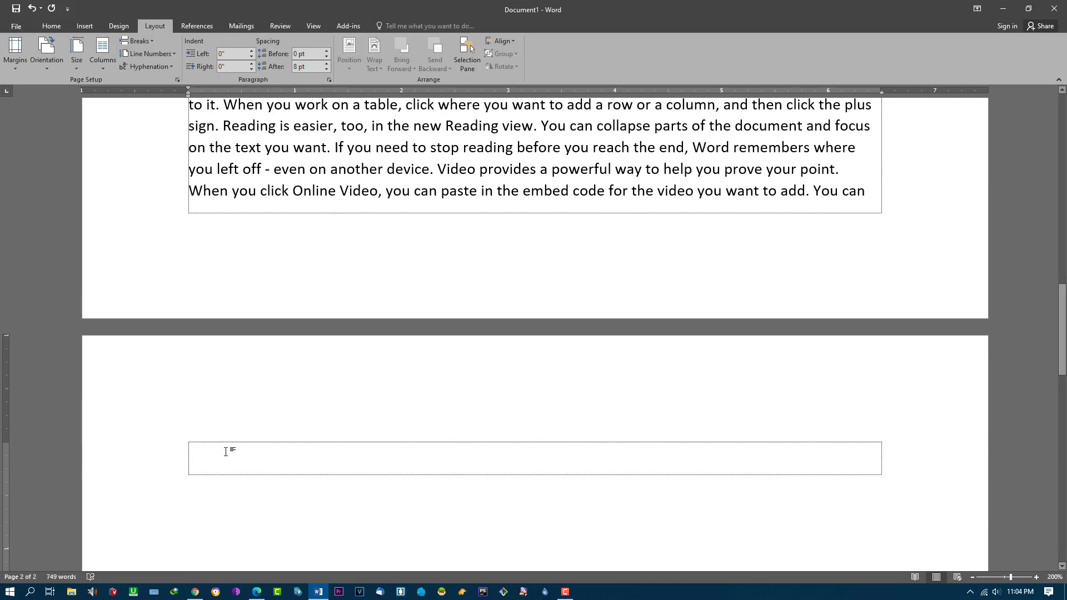
pyautogui.press('BackSpace')
pyautogui.scroll(10, 419, 312)
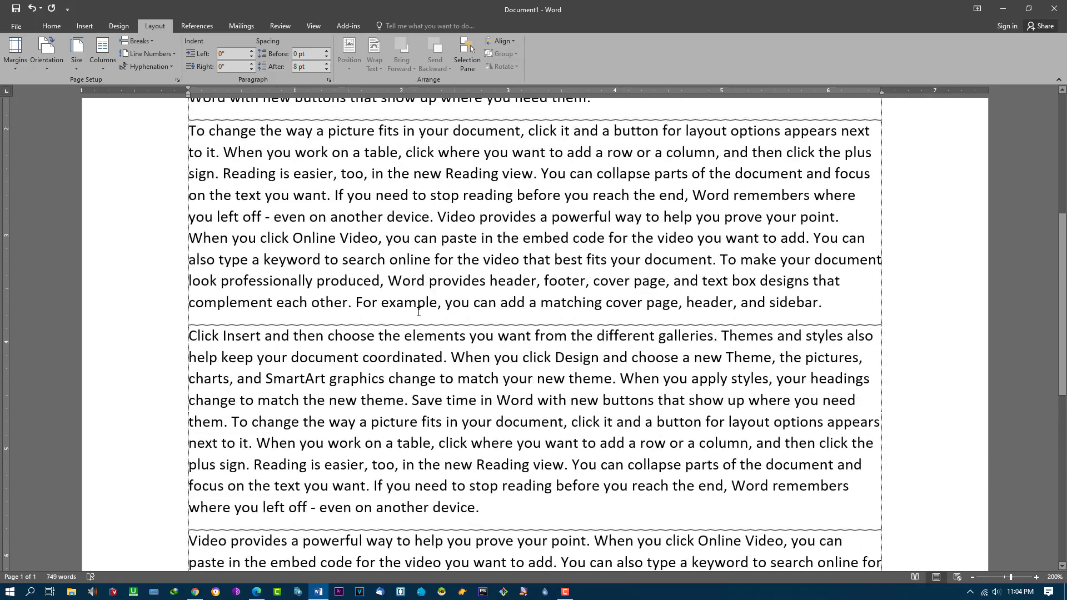
pyautogui.scroll(5, 418, 311)
pyautogui.hotkey('ctrl', 's')
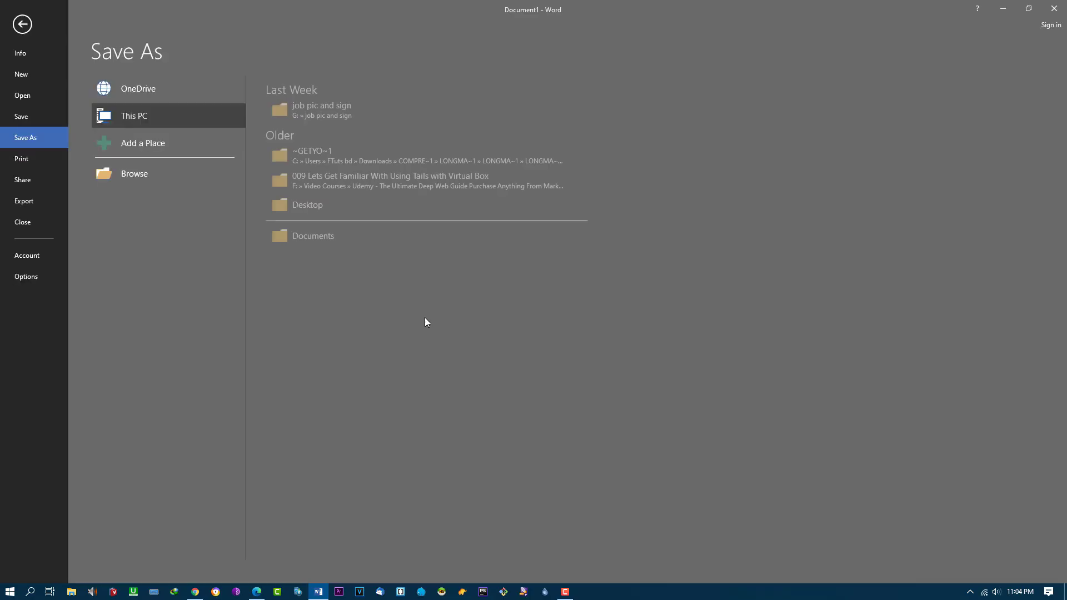
# Step: Use the Save As back arrow to get back to the sample paragraphs without saving
pyautogui.click(21, 24)
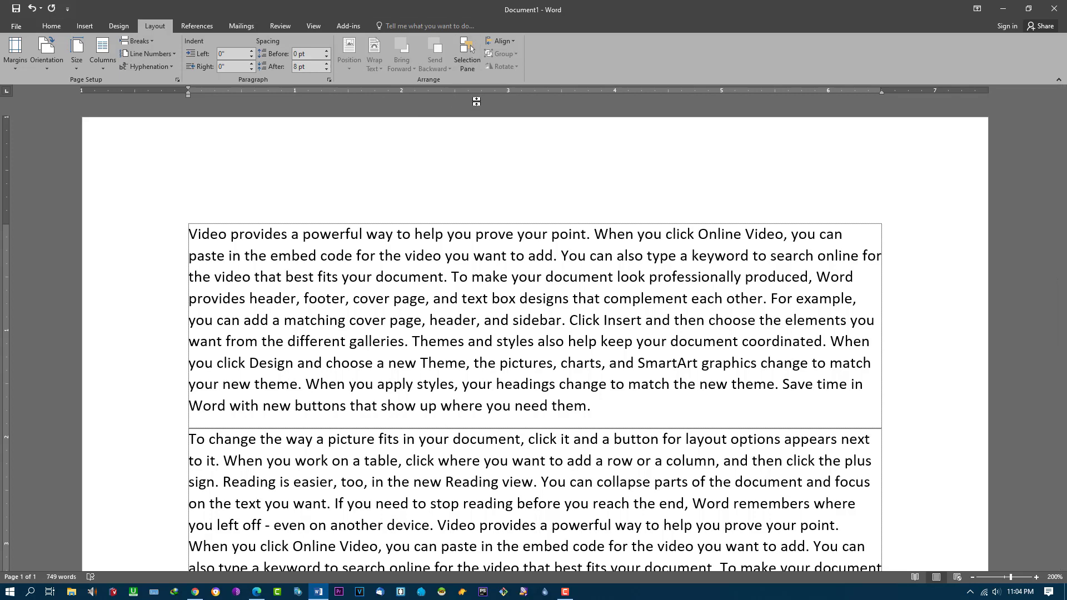
# Step: Look over the Align options and close them without choosing one
pyautogui.click(510, 42)
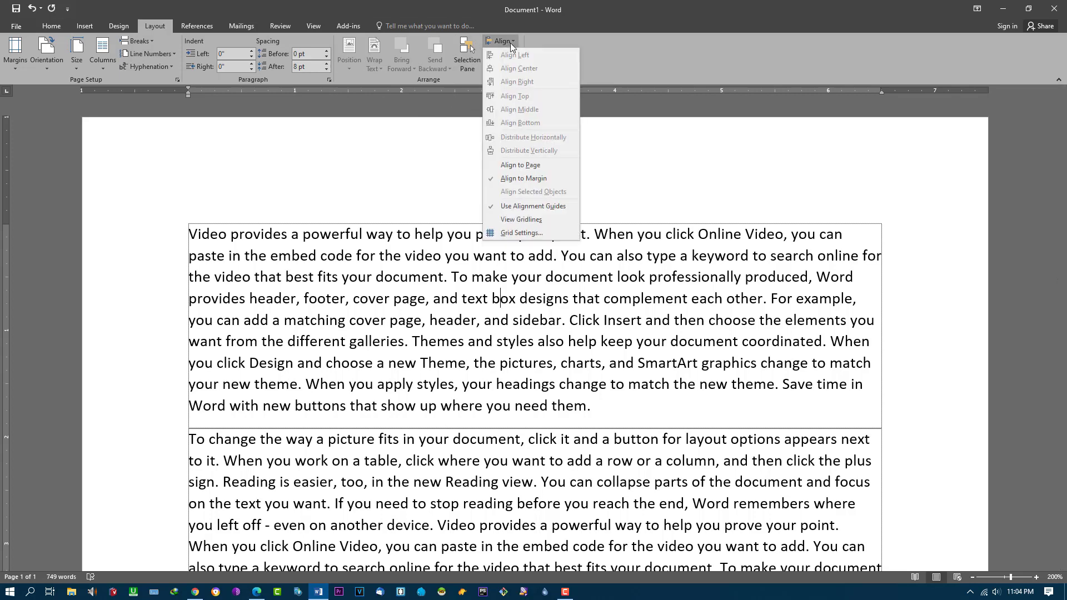
pyautogui.click(676, 201)
pyautogui.scroll(-3, 372, 359)
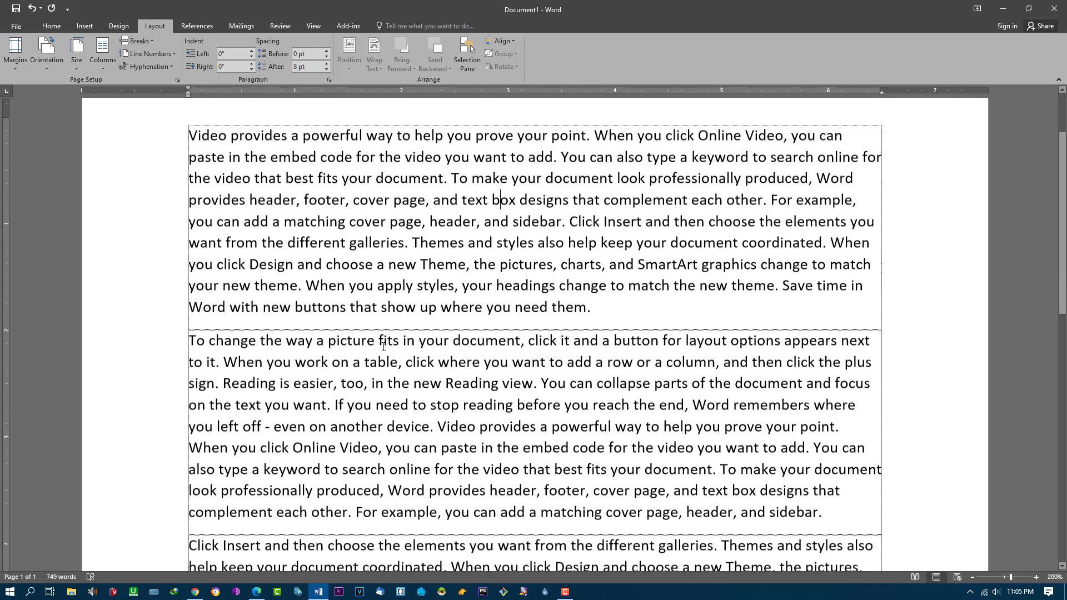
pyautogui.scroll(3, 412, 359)
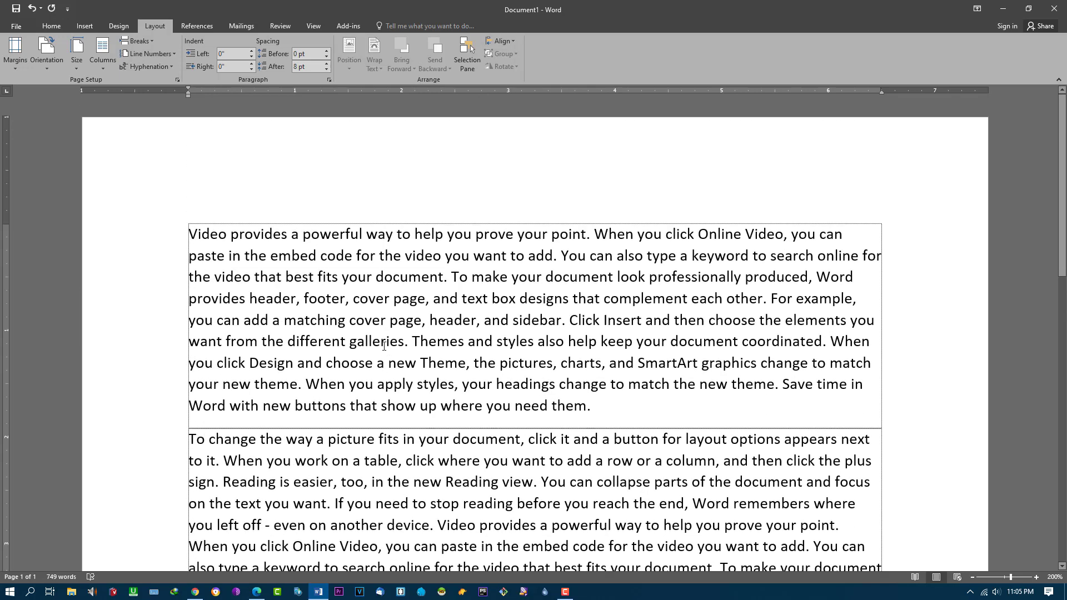
# Step: Insert a laptop photo from E:\Ecomerce Collection\laptop into the first paragraph
pyautogui.click(85, 26)
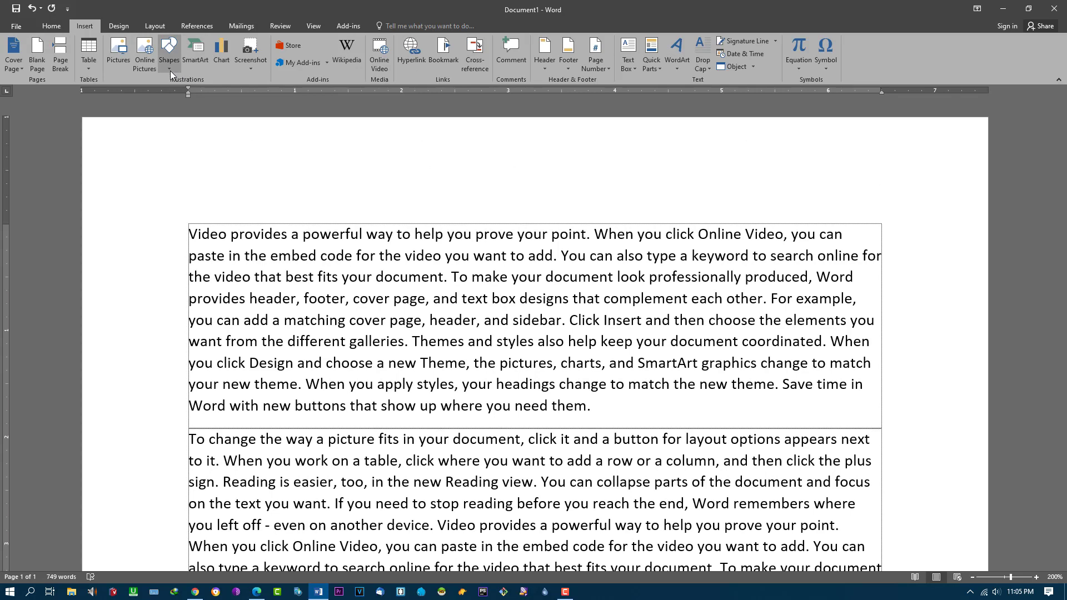
pyautogui.click(118, 52)
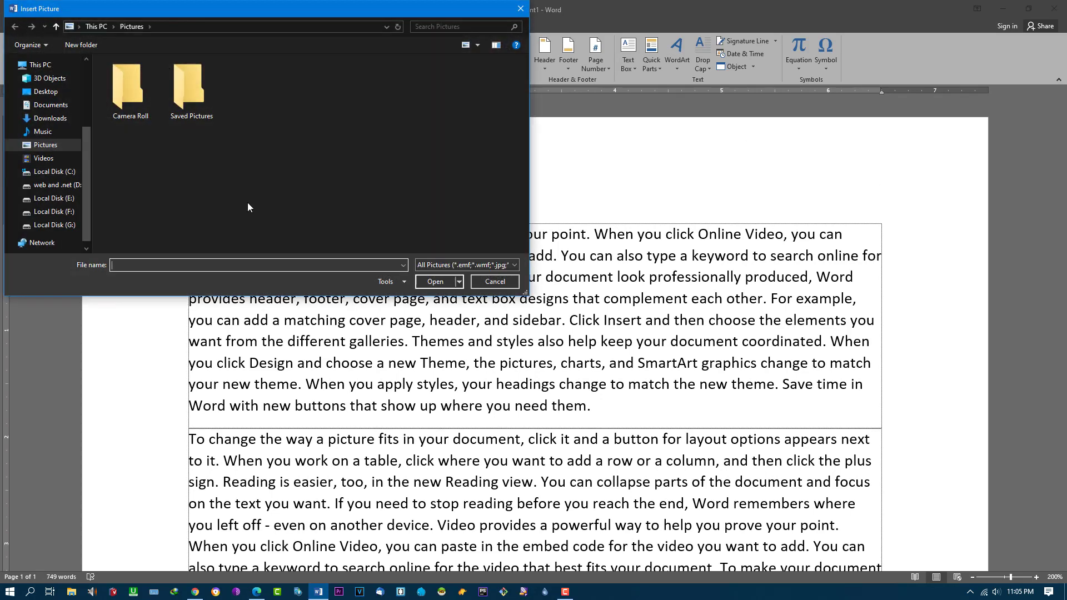
pyautogui.click(54, 198)
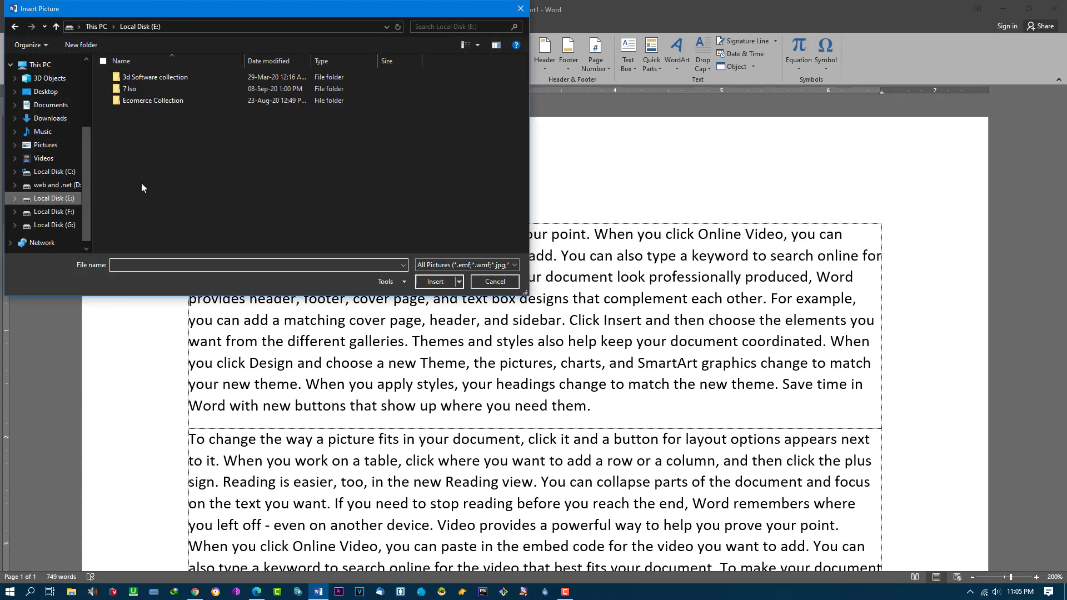
pyautogui.doubleClick(147, 99)
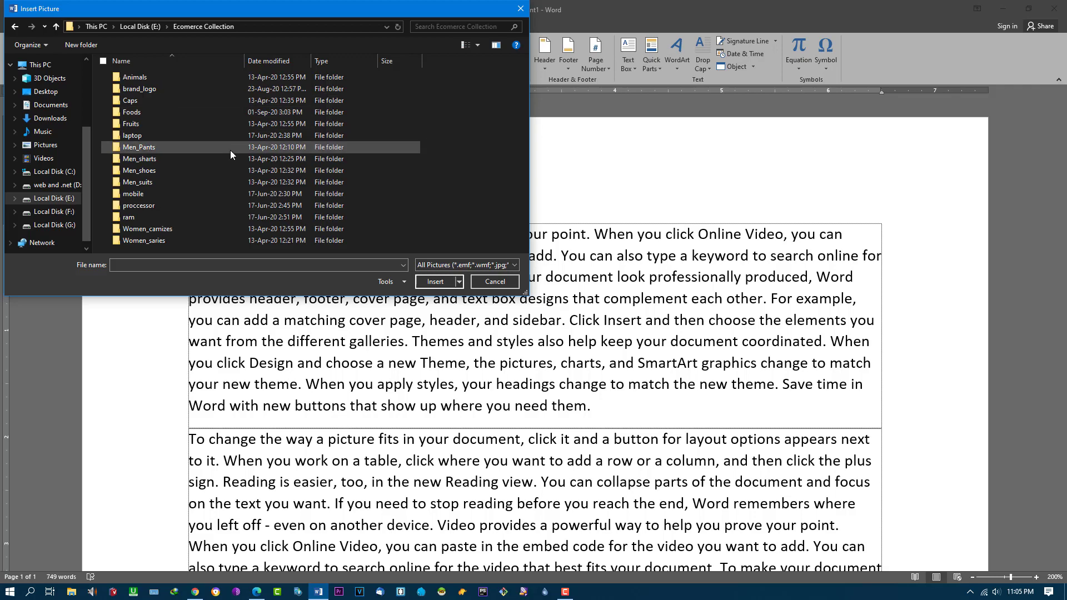
pyautogui.doubleClick(133, 136)
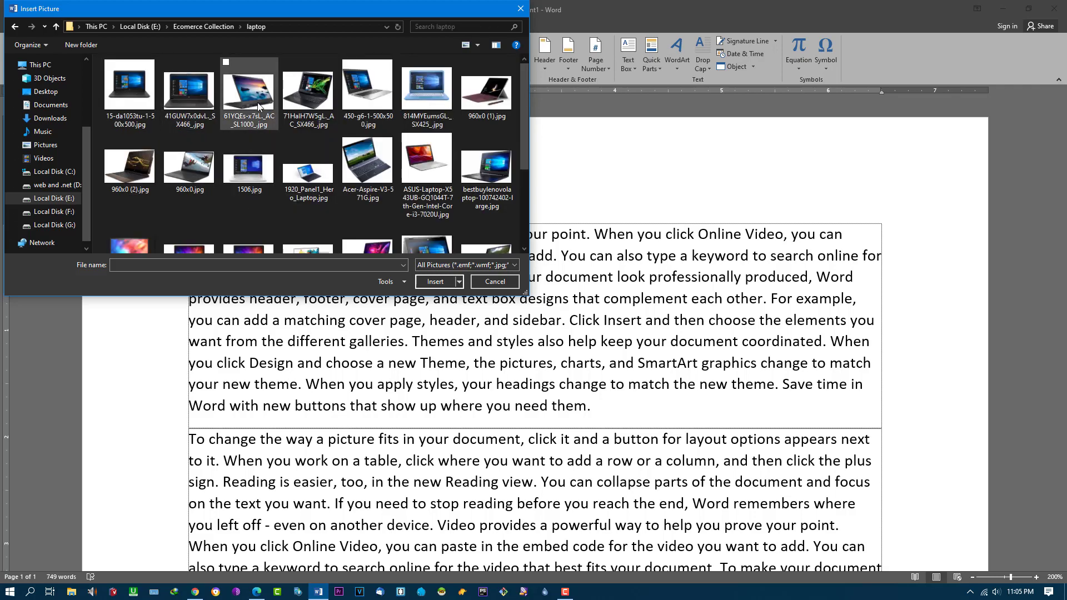
pyautogui.doubleClick(321, 101)
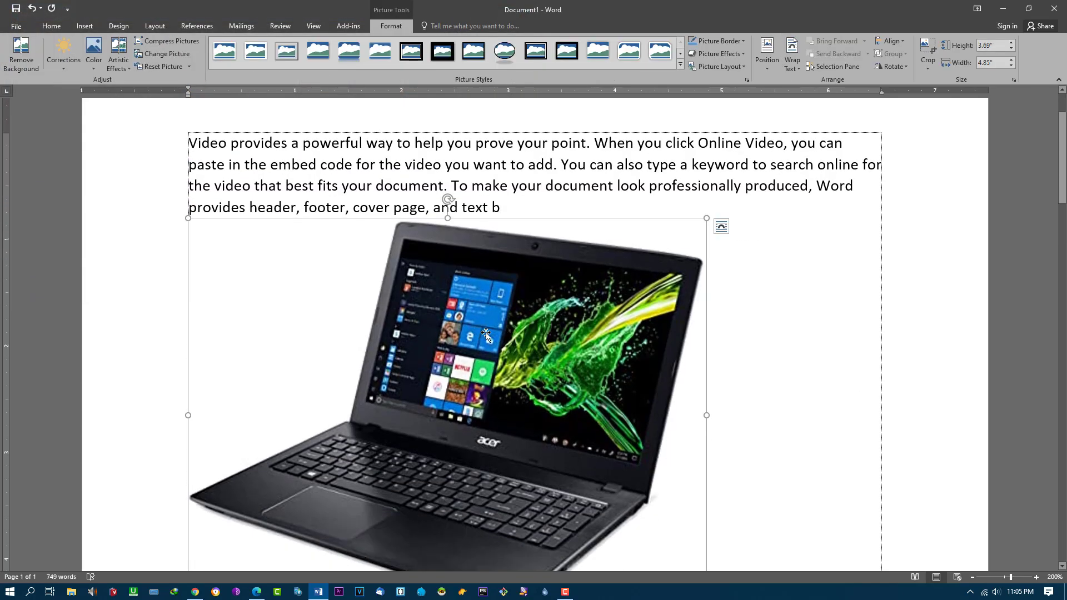
# Step: Drag the laptop photo's corner handle until it measures 1.32" by 1.74"
pyautogui.scroll(-5, 566, 343)
pyautogui.scroll(3, 566, 343)
pyautogui.keyDown('ctrl'); pyautogui.scroll(-3, 644, 354); pyautogui.keyUp('ctrl')
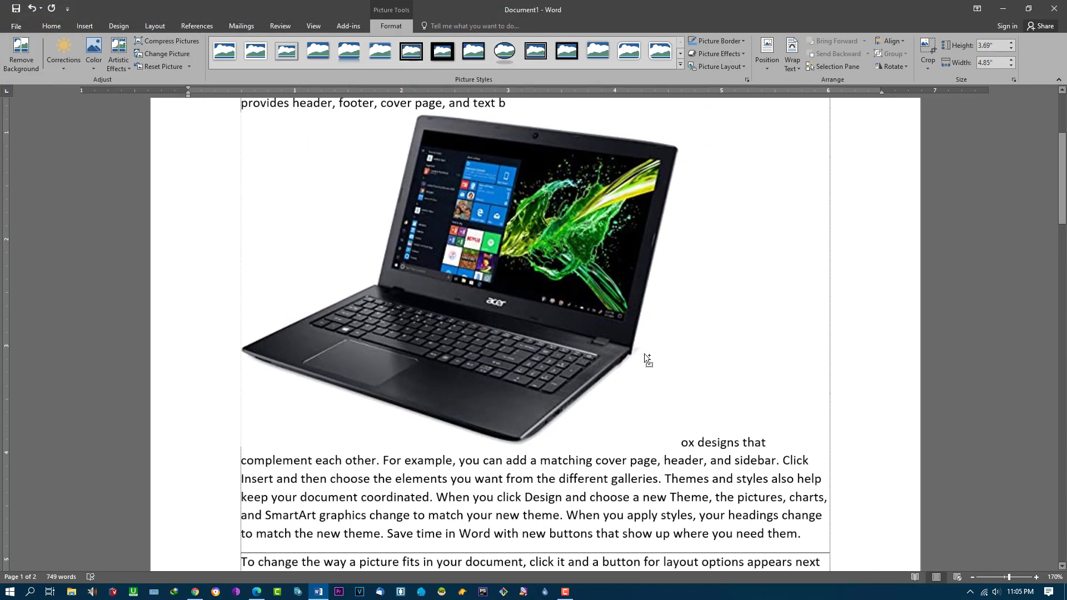
pyautogui.scroll(3, 645, 353)
pyautogui.moveTo(680, 247); pyautogui.dragTo(264, 349)
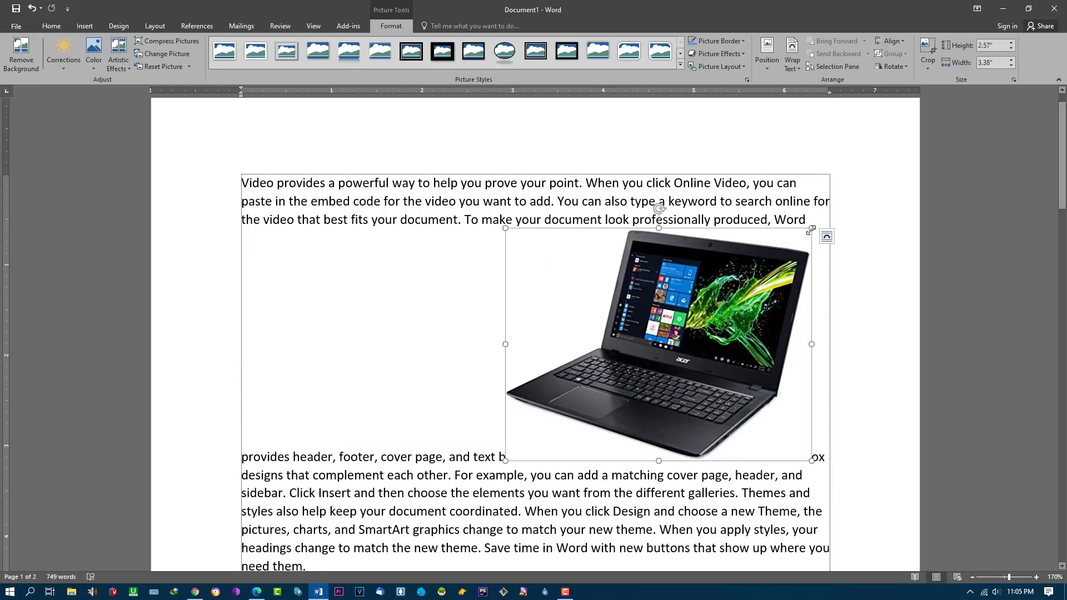
pyautogui.moveTo(782, 245); pyautogui.dragTo(661, 342)
pyautogui.scroll(3, 713, 354)
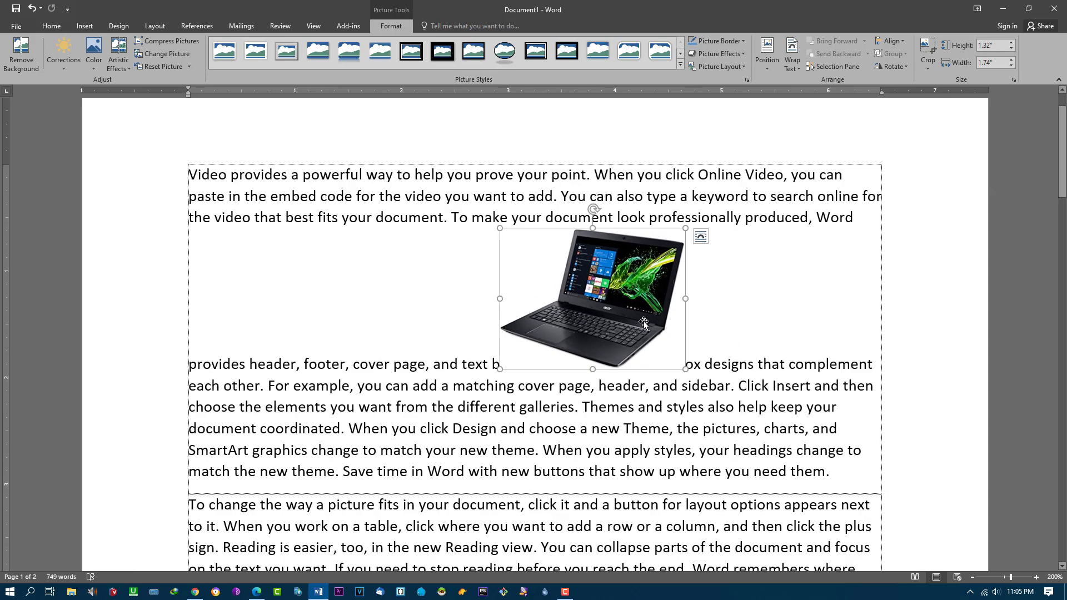
pyautogui.click(155, 26)
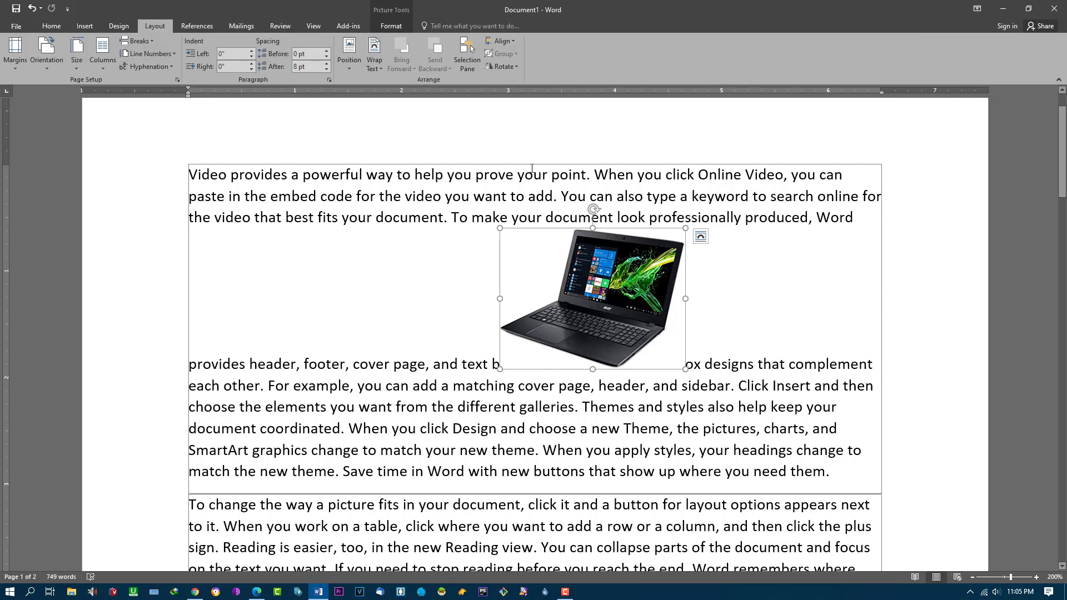
# Step: Open the Layout Position gallery with in-line and square-wrapped placements for the laptop photo
pyautogui.click(514, 43)
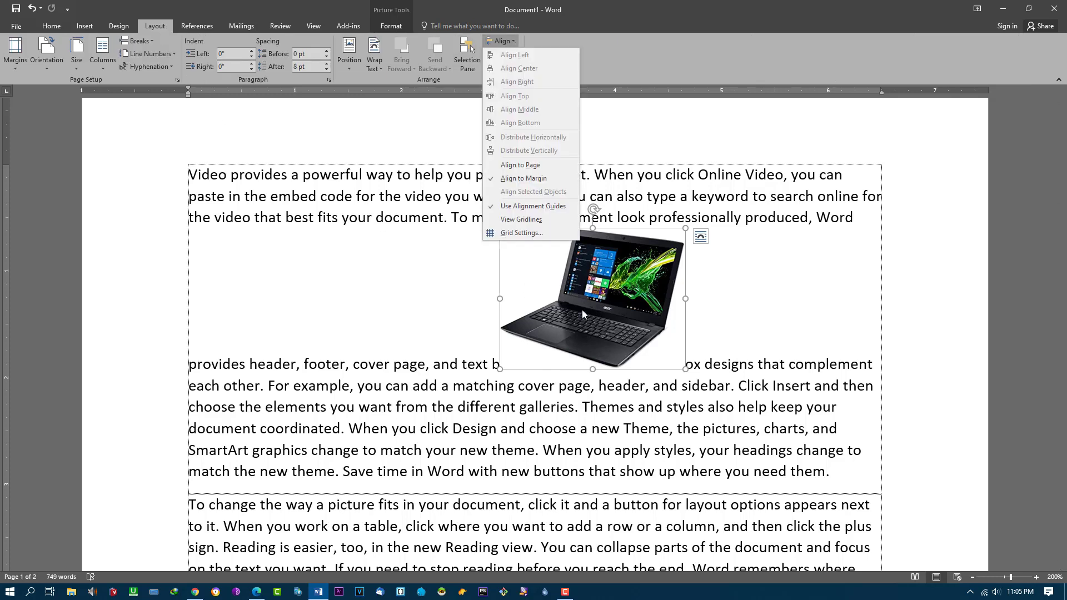
pyautogui.click(601, 310)
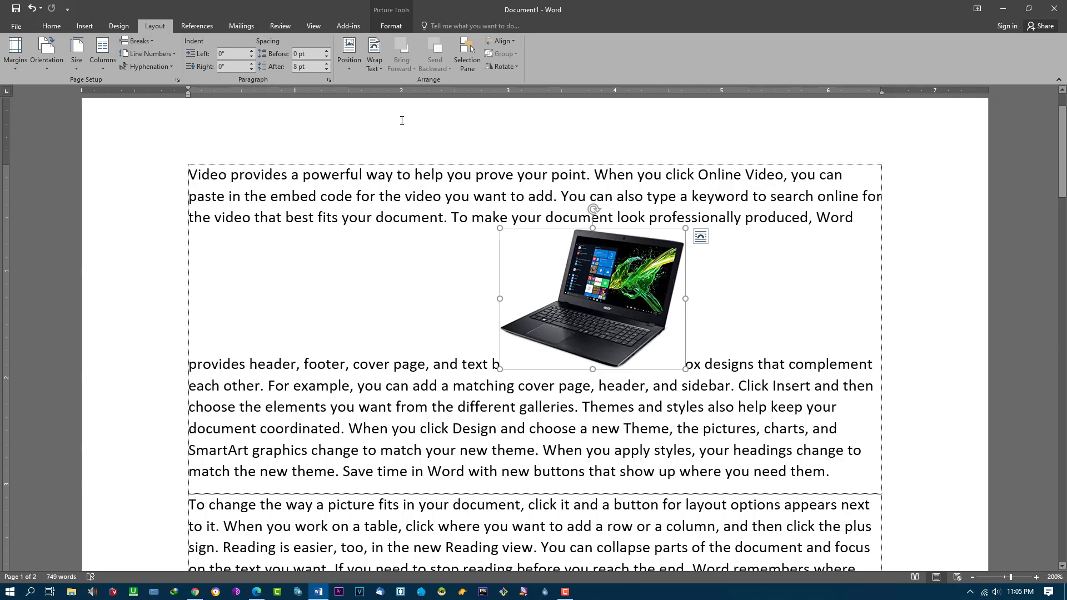
pyautogui.click(348, 72)
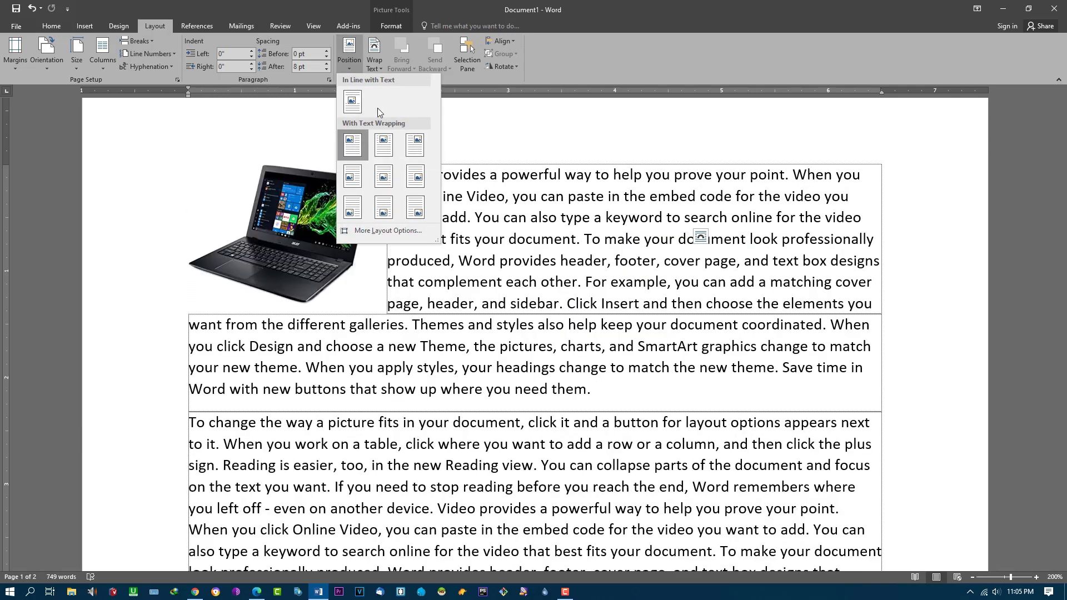
pyautogui.click(496, 116)
pyautogui.click(351, 71)
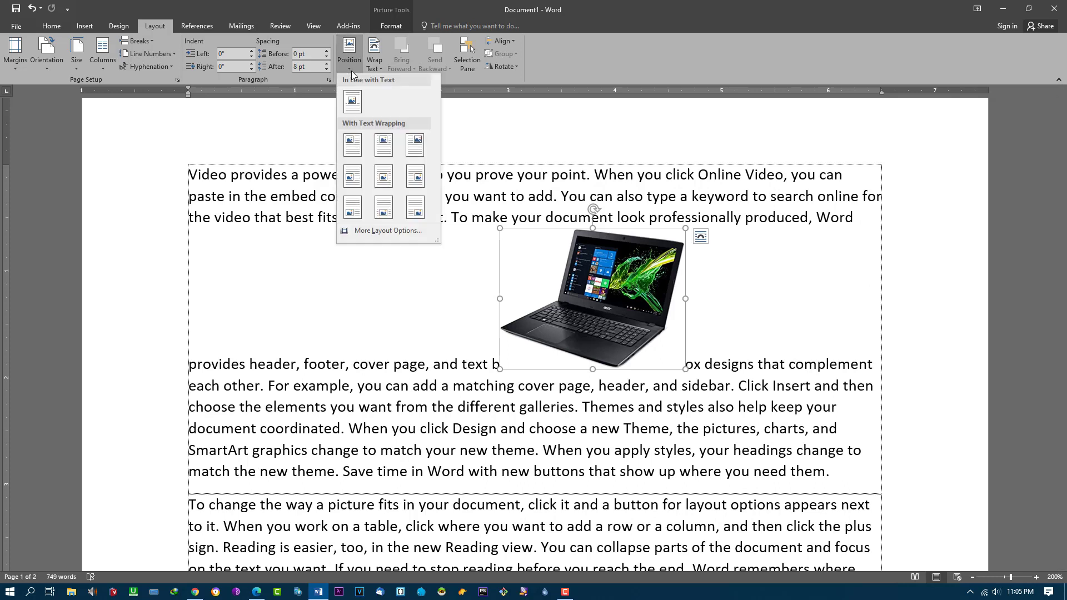
pyautogui.click(738, 276)
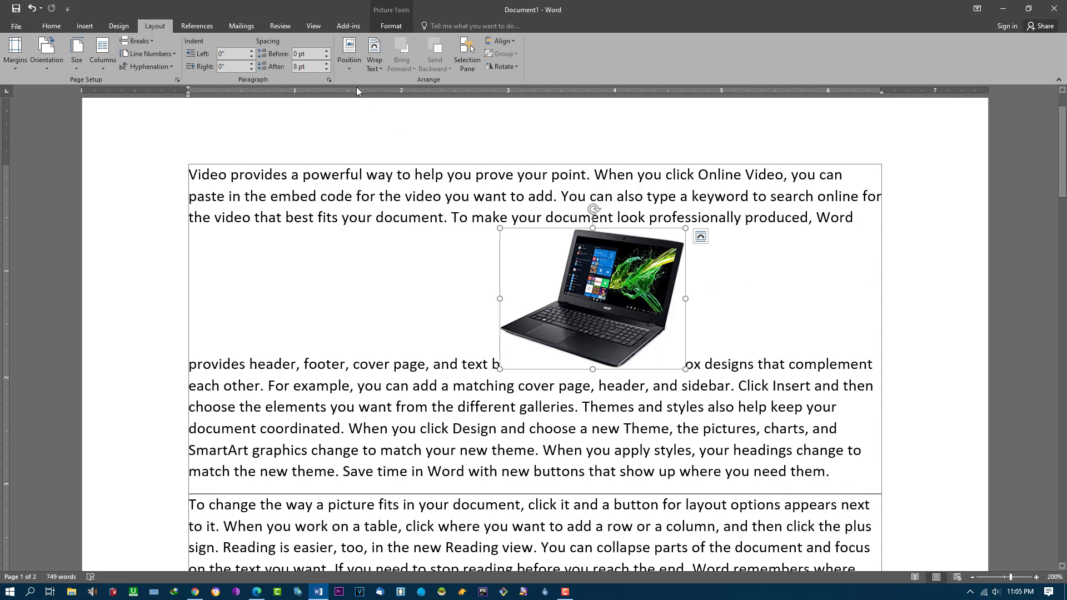
pyautogui.click(350, 71)
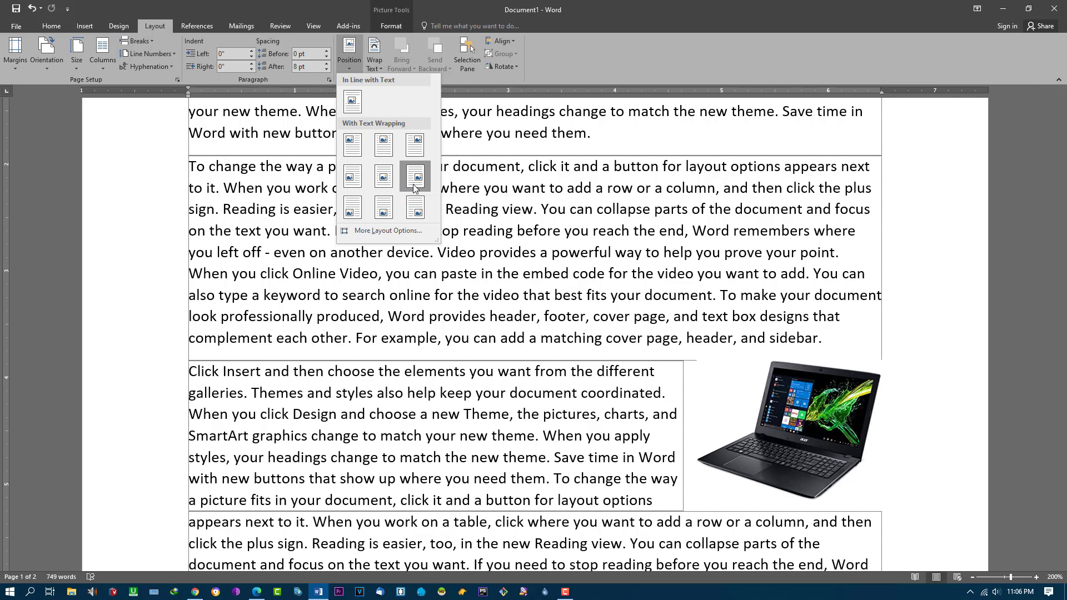
pyautogui.scroll(-5, 585, 321)
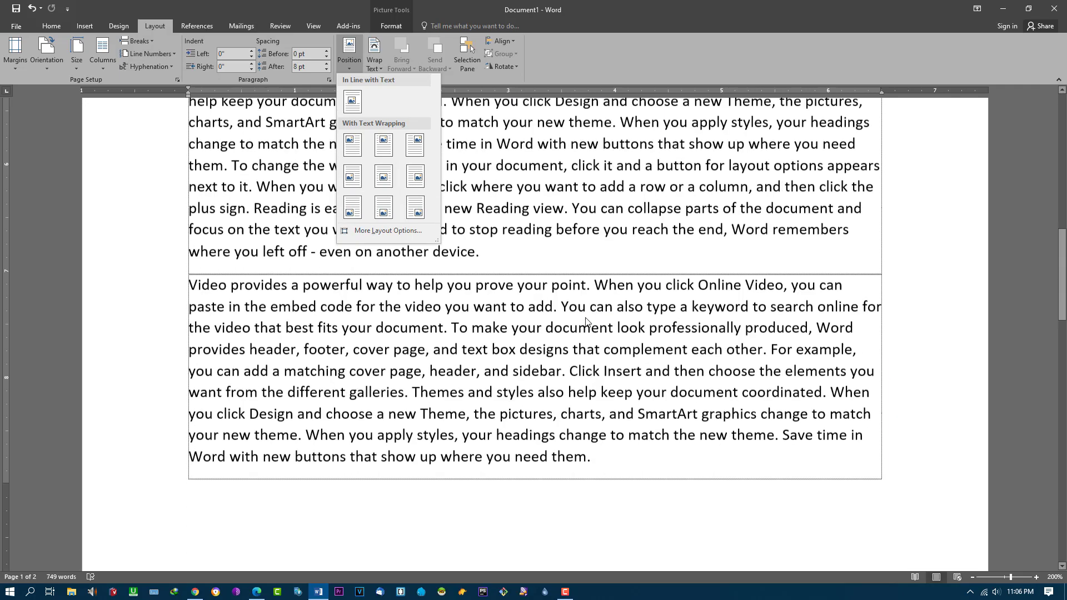
pyautogui.scroll(-2, 586, 321)
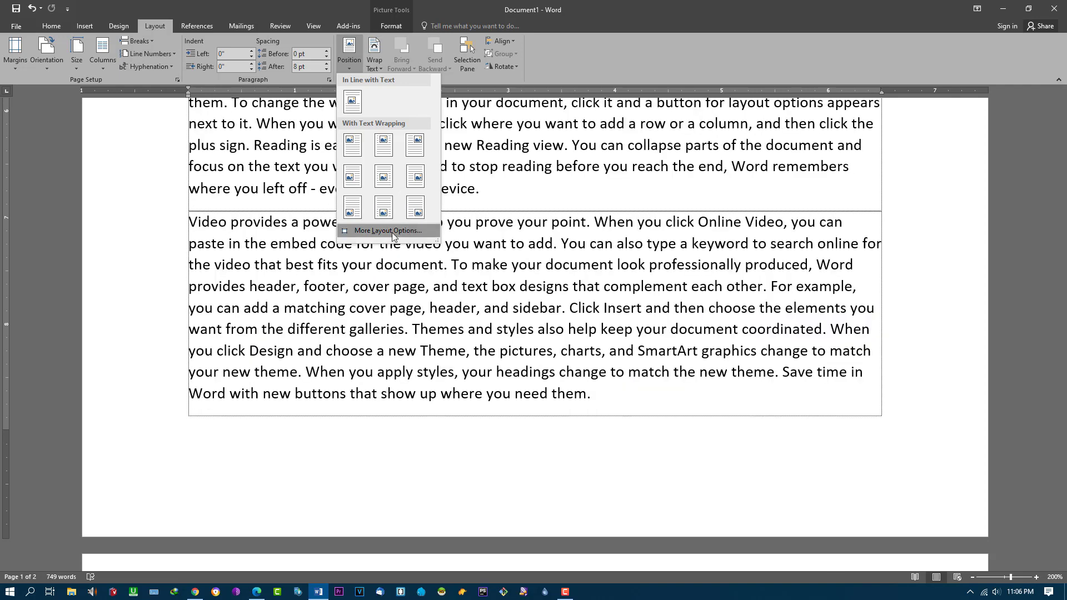
pyautogui.click(400, 232)
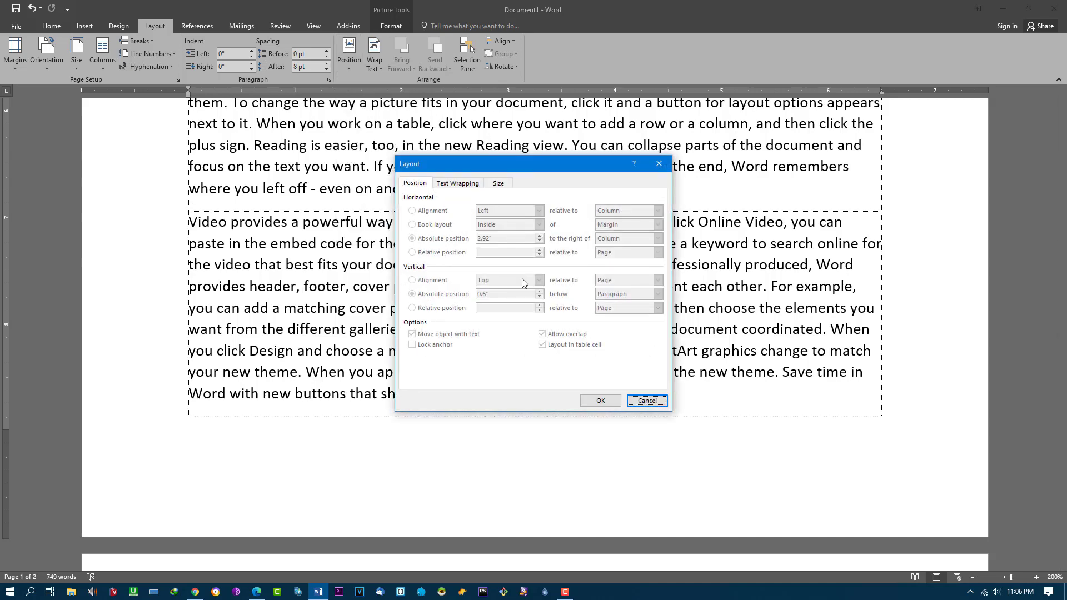
pyautogui.click(455, 184)
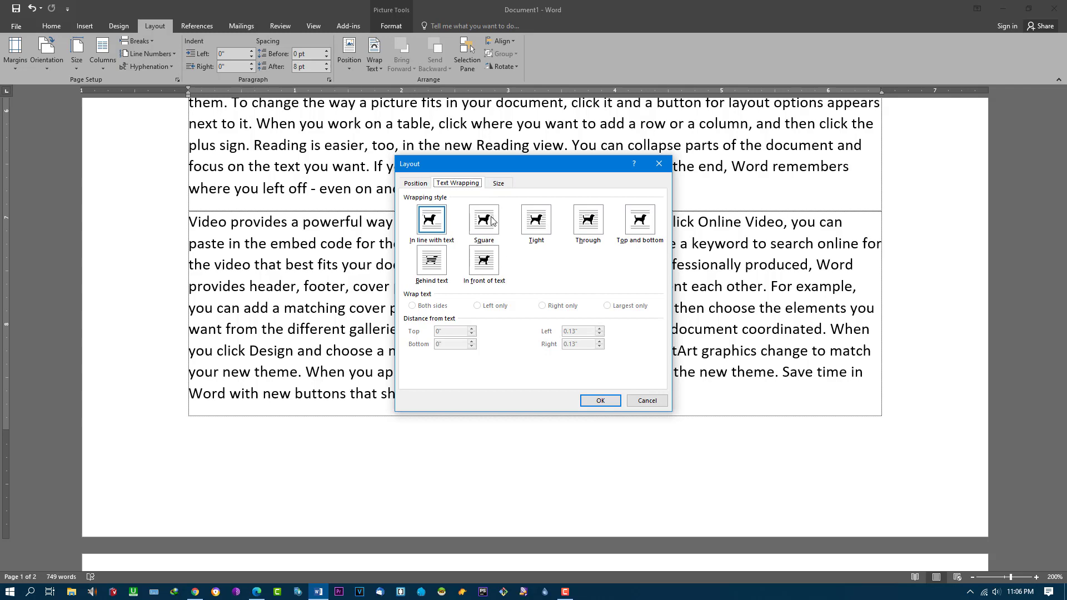
pyautogui.click(500, 189)
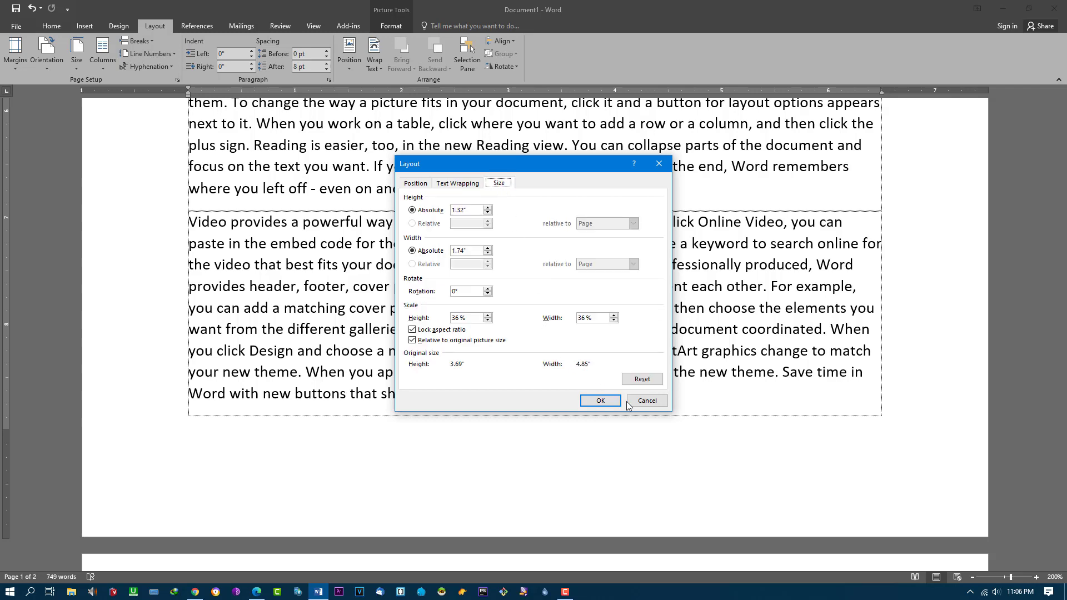
pyautogui.click(644, 401)
pyautogui.scroll(4, 507, 299)
pyautogui.scroll(-5, 507, 299)
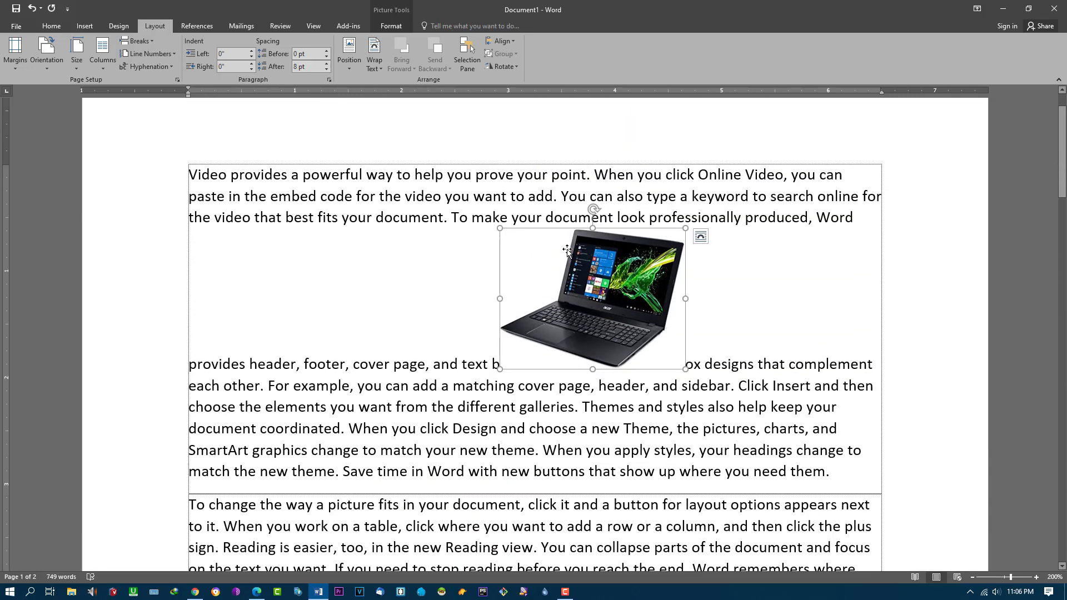
pyautogui.click(351, 67)
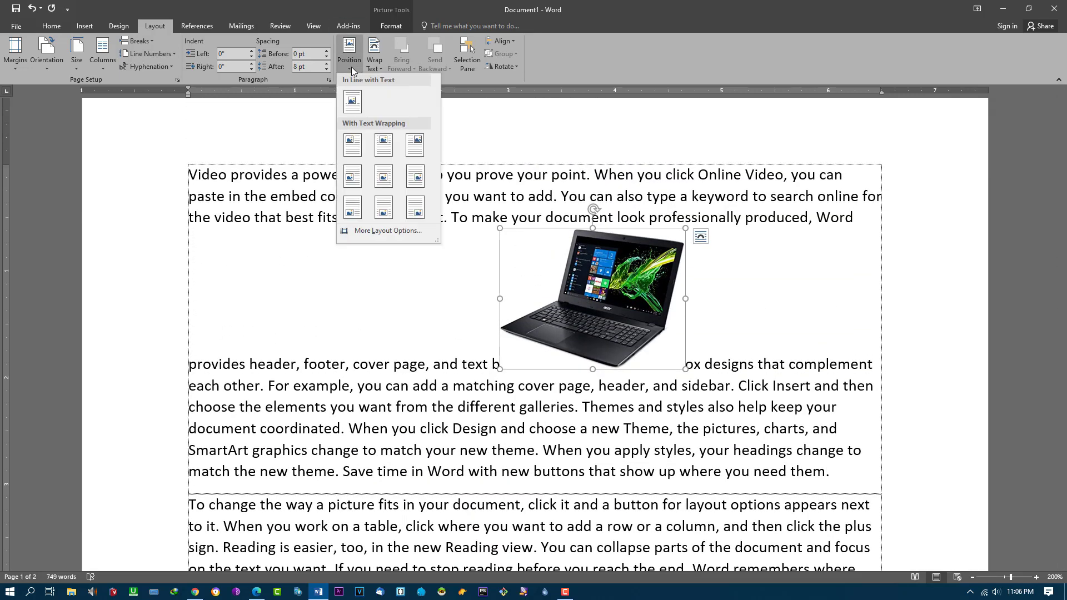
pyautogui.click(382, 65)
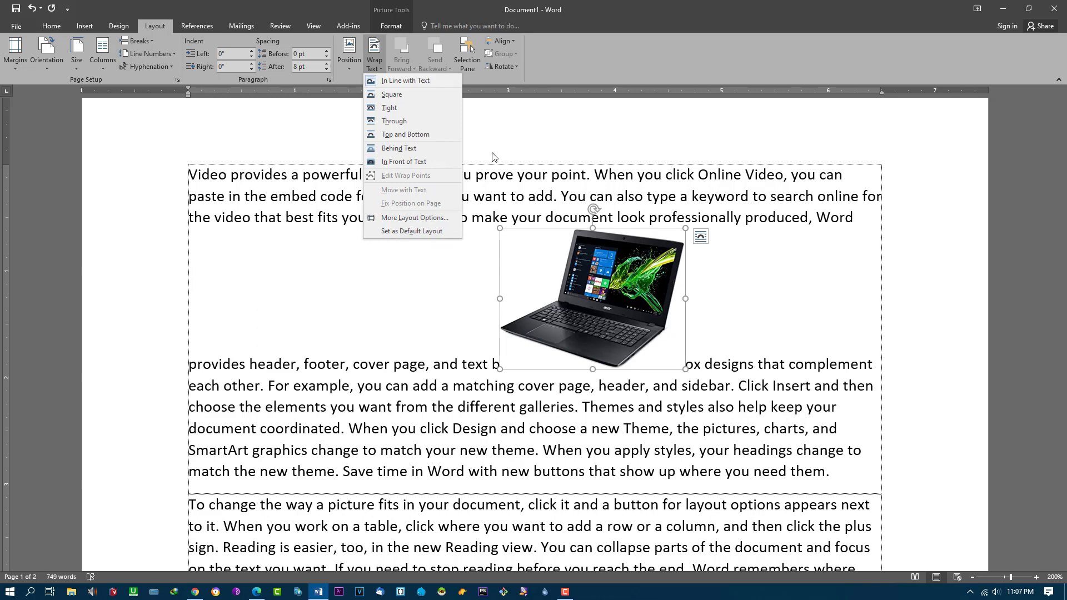
pyautogui.click(483, 78)
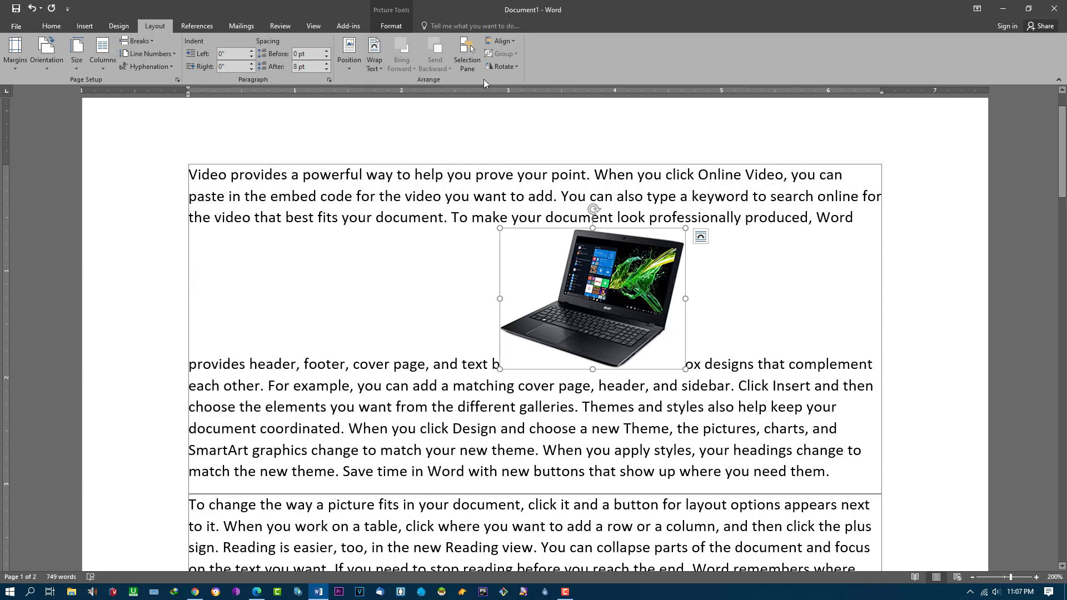
# Step: Check the Selection Pane, then browse Insert > Pictures to the laptop folder
pyautogui.click(475, 65)
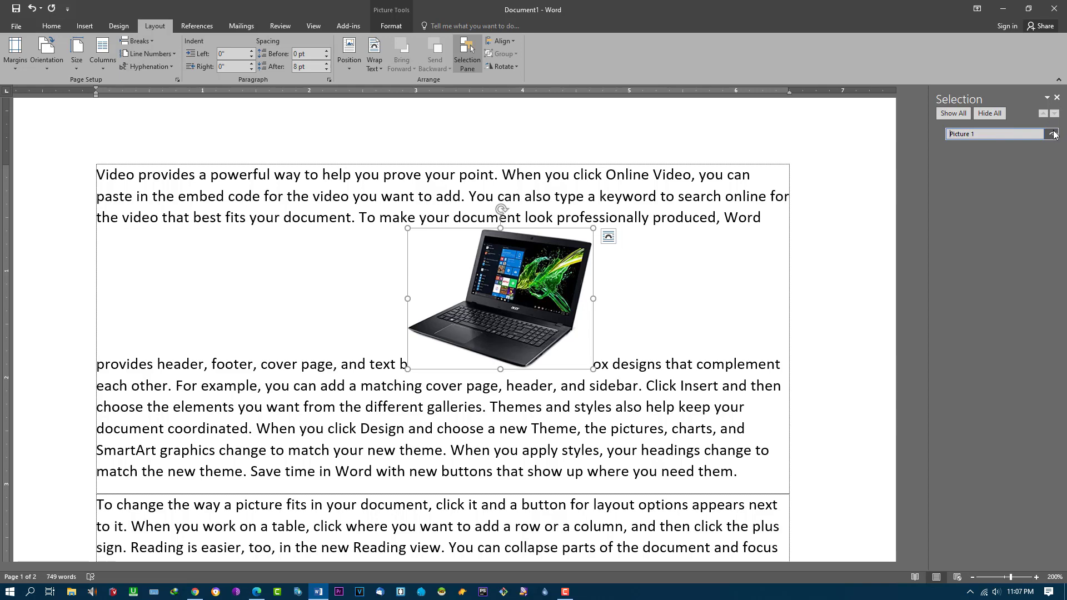
pyautogui.click(1057, 98)
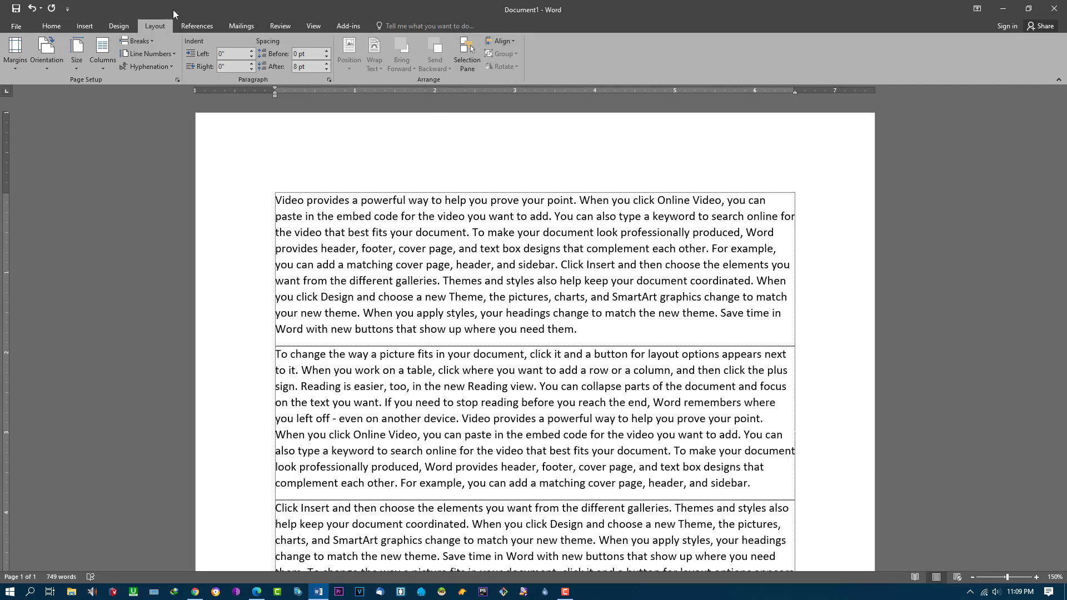
pyautogui.click(85, 26)
pyautogui.click(95, 53)
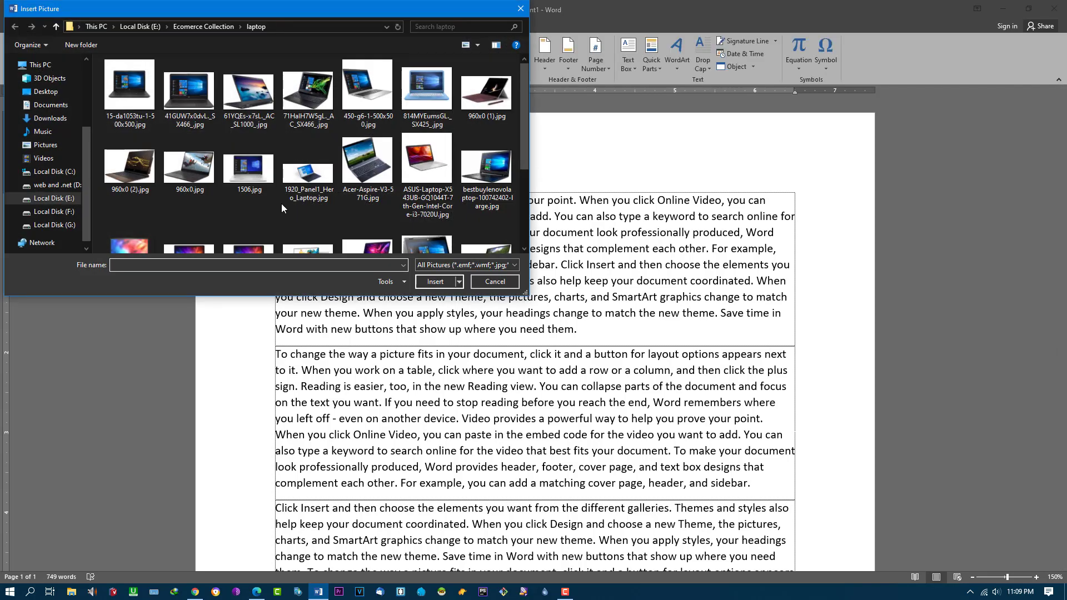
# Step: Insert the Lenovo tent-style laptop photo and resize it to 1.79" by 2.56"
pyautogui.doubleClick(255, 106)
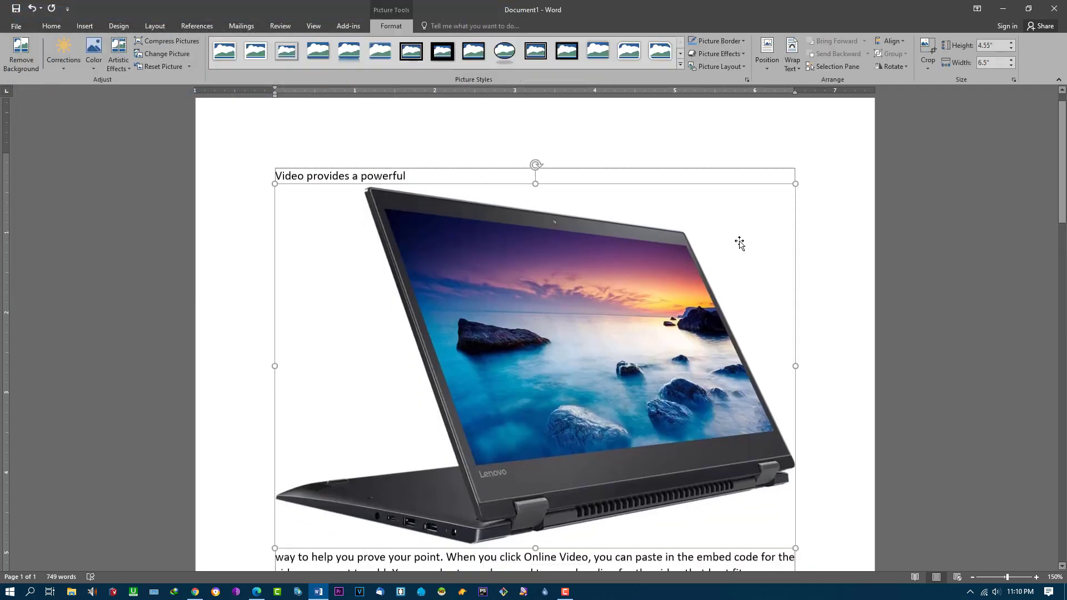
pyautogui.moveTo(800, 171); pyautogui.dragTo(507, 310)
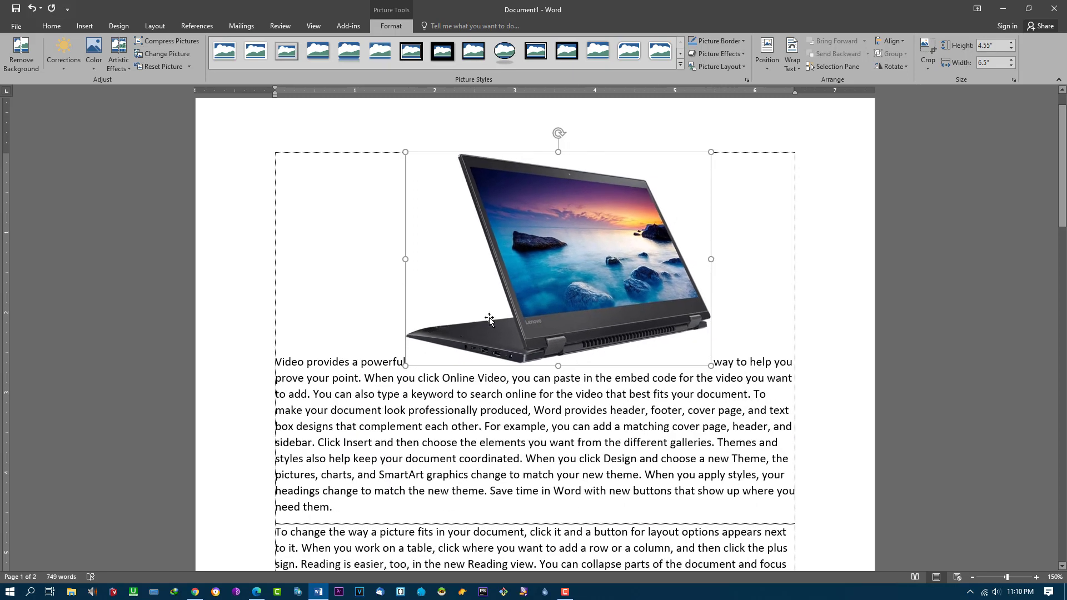
pyautogui.moveTo(710, 152); pyautogui.dragTo(585, 222)
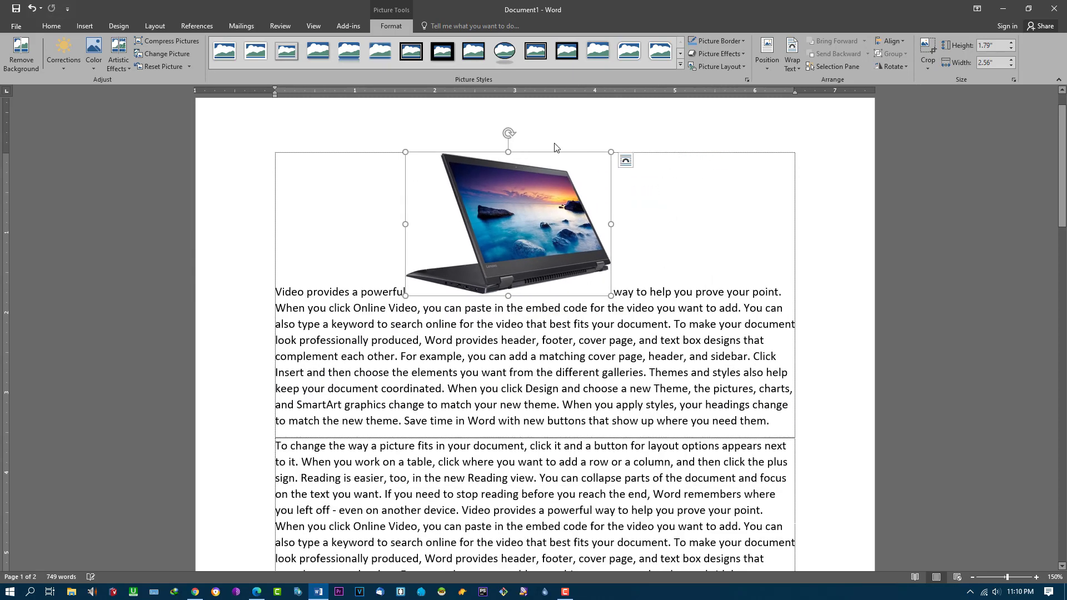
pyautogui.click(161, 30)
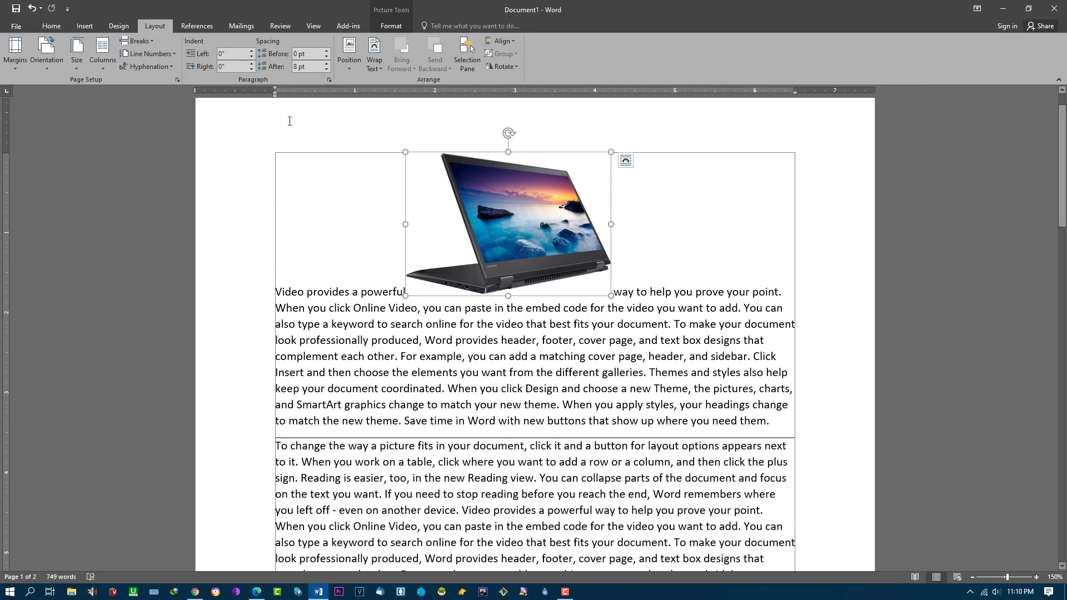
# Step: Flip the laptop photo horizontally and open the Align options to move it left
pyautogui.click(513, 65)
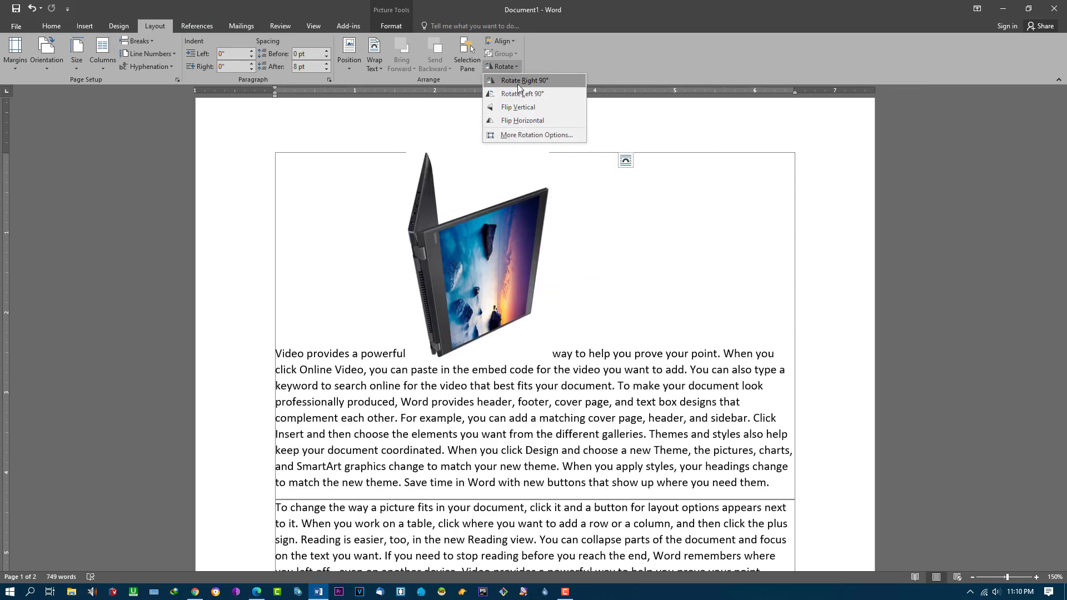
pyautogui.click(521, 120)
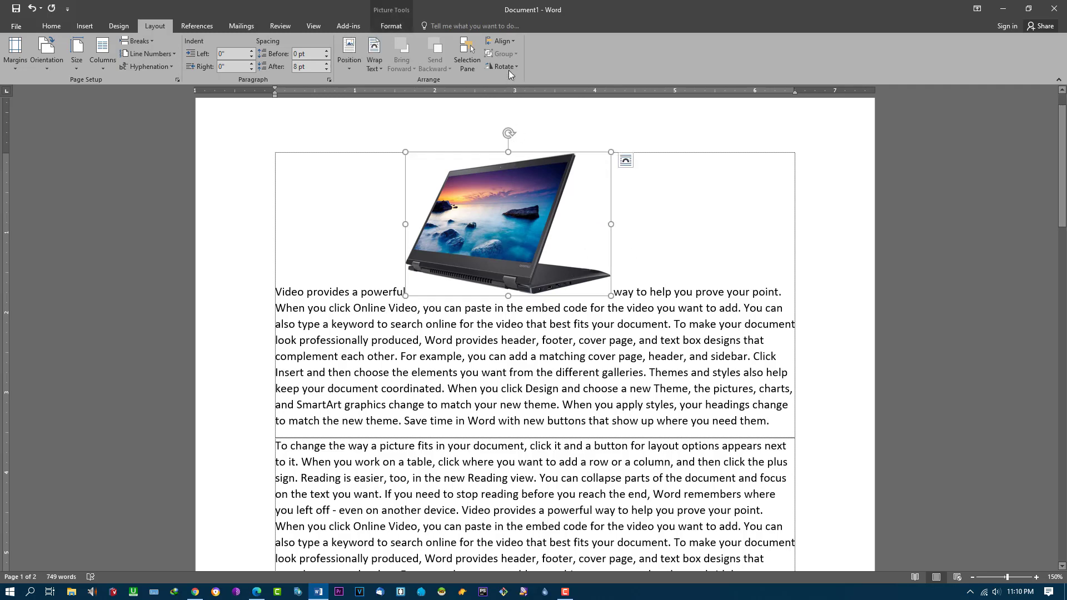
pyautogui.click(512, 40)
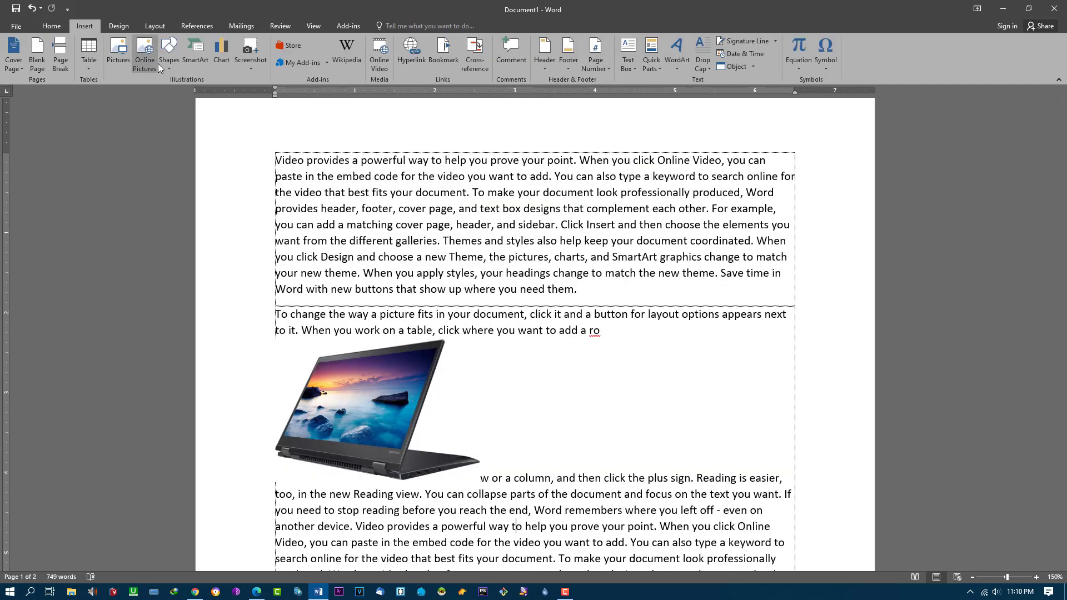
# Step: Draw a rectangle shape to the right of the laptop picture
pyautogui.click(169, 53)
pyautogui.click(199, 92)
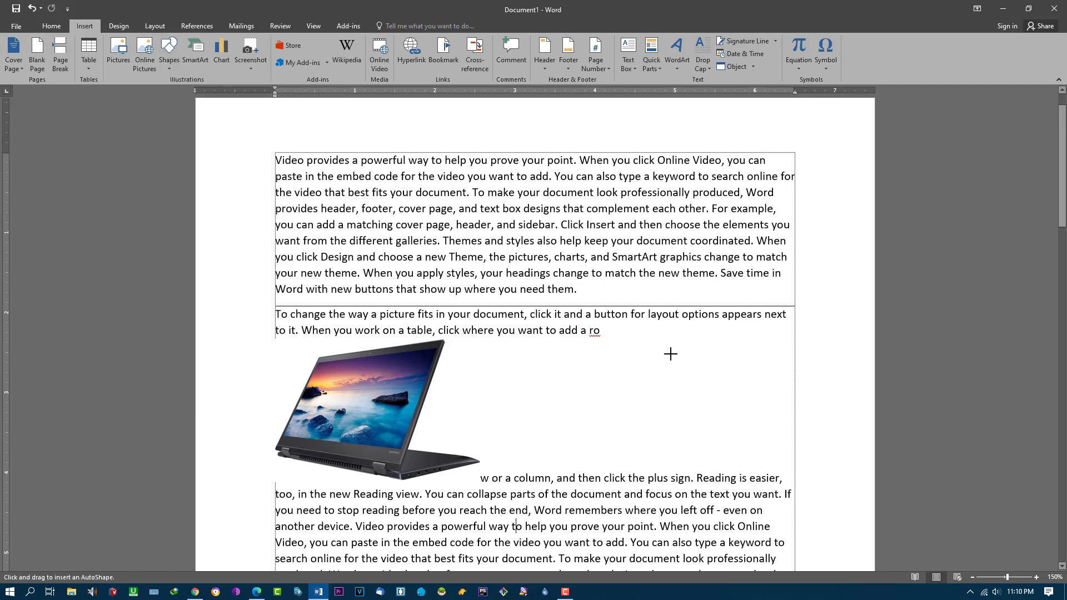
pyautogui.moveTo(573, 334); pyautogui.dragTo(767, 444)
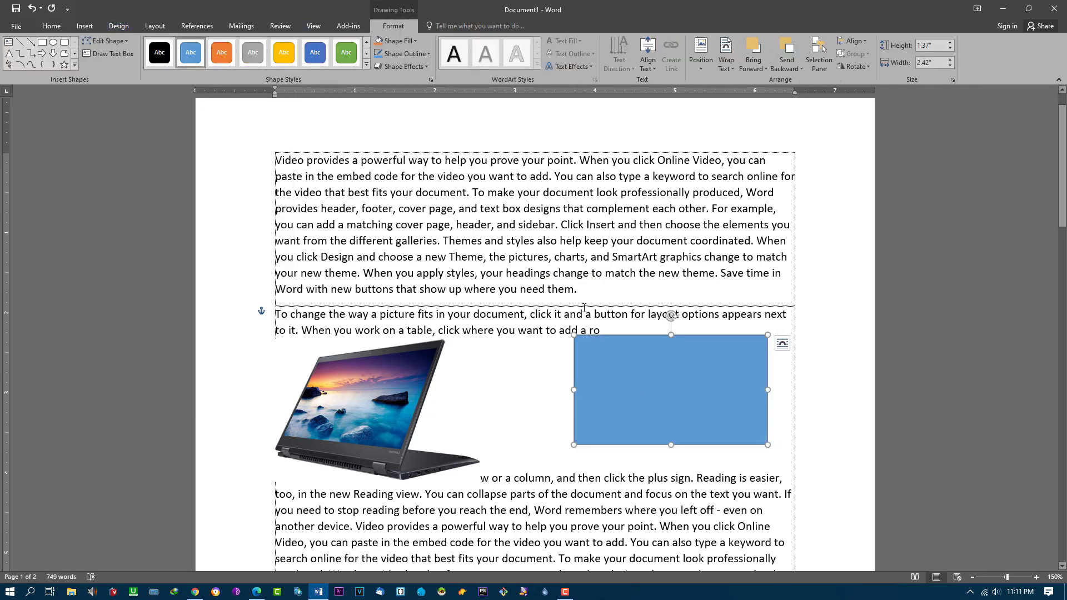
# Step: Try aligning the rectangle Left, Center, Top and Bottom on the page
pyautogui.click(155, 26)
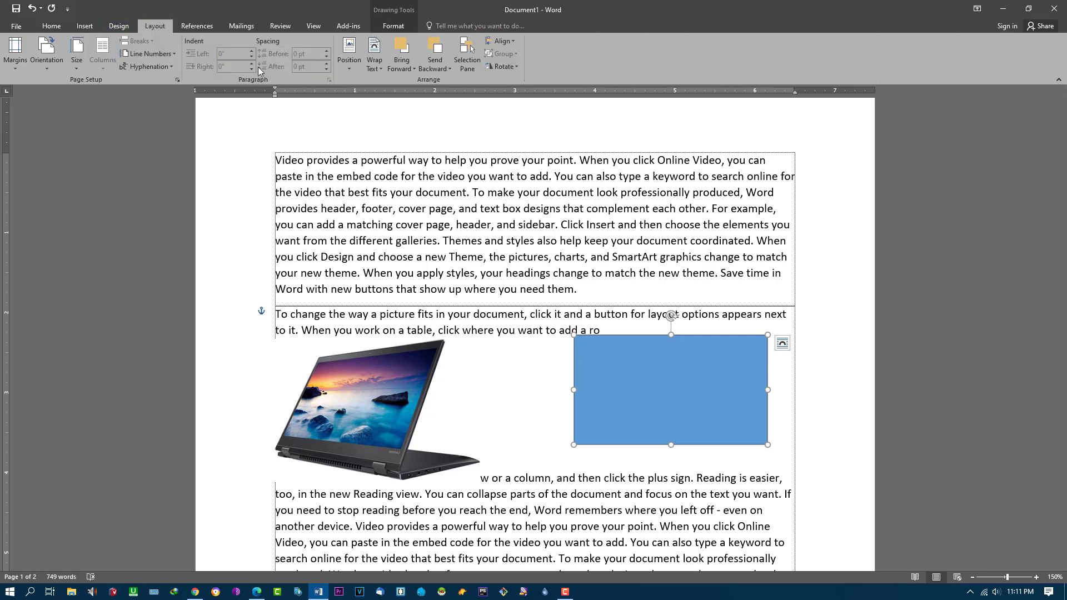
pyautogui.click(506, 42)
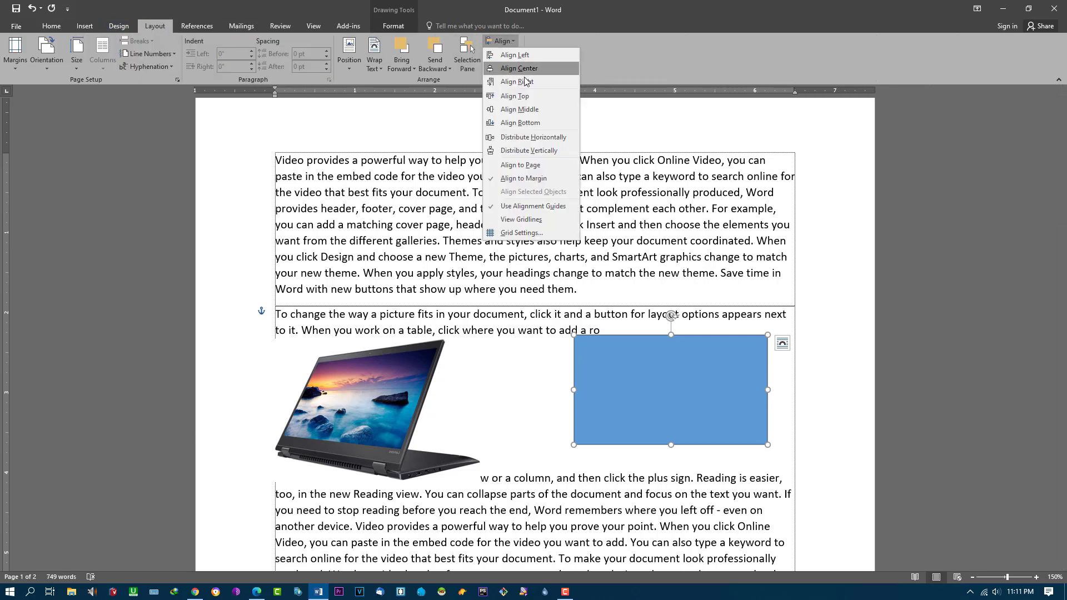
pyautogui.click(517, 55)
pyautogui.click(503, 41)
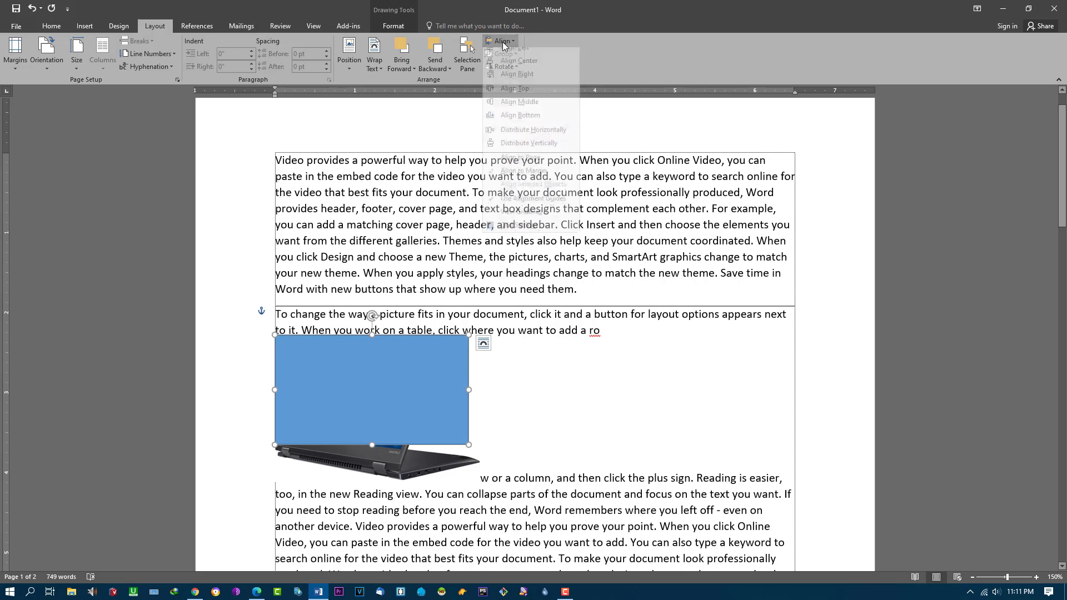
pyautogui.click(515, 68)
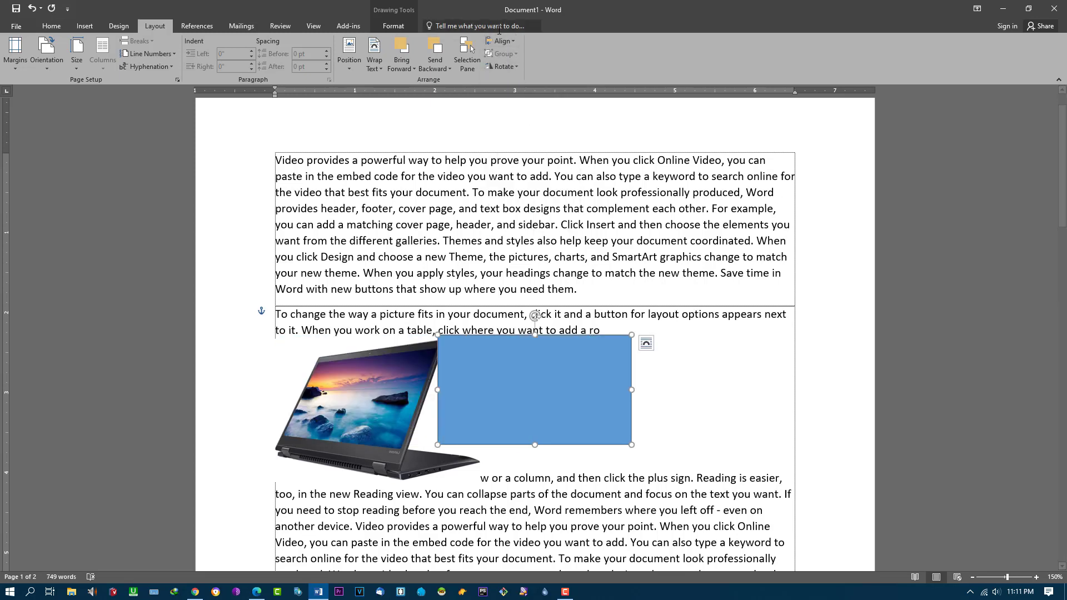
pyautogui.click(502, 41)
pyautogui.click(515, 96)
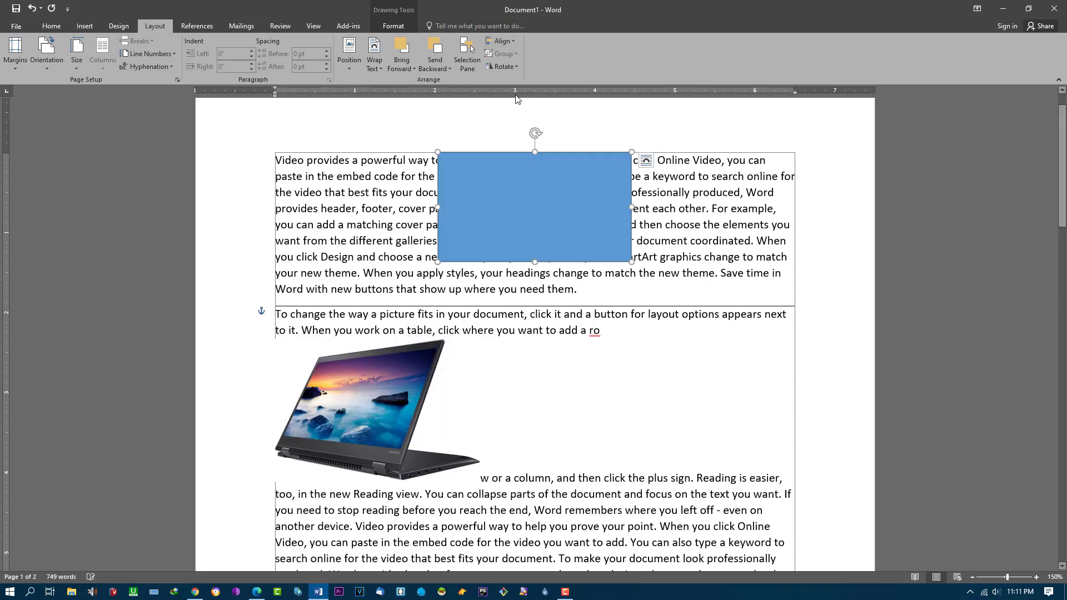
pyautogui.click(509, 38)
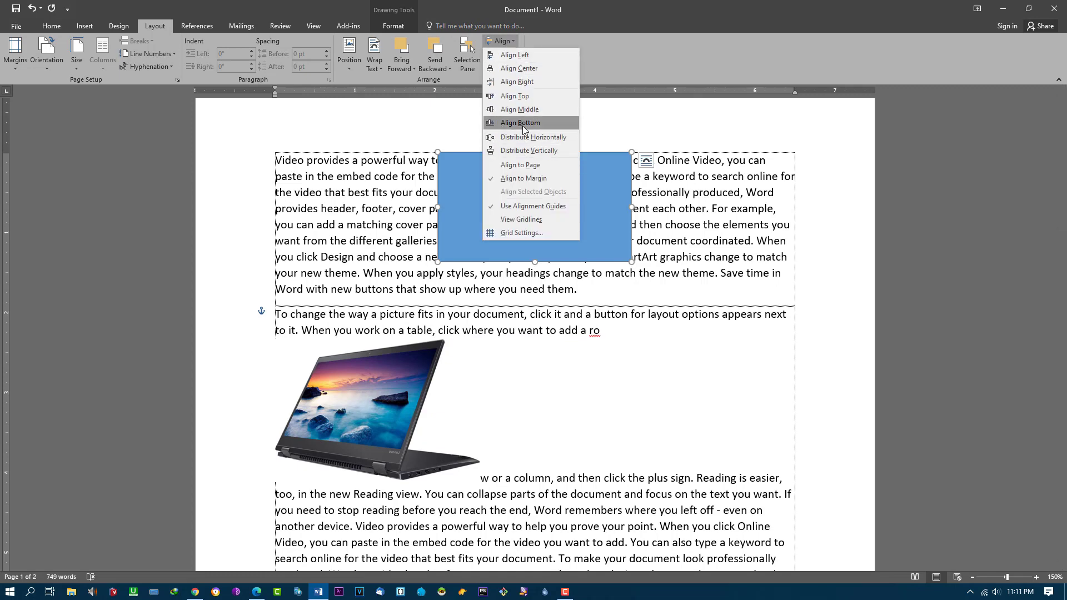
pyautogui.click(515, 124)
# Step: Scroll down and reopen the Align options, closing them without changes
pyautogui.scroll(-3, 647, 280)
pyautogui.scroll(-7, 647, 279)
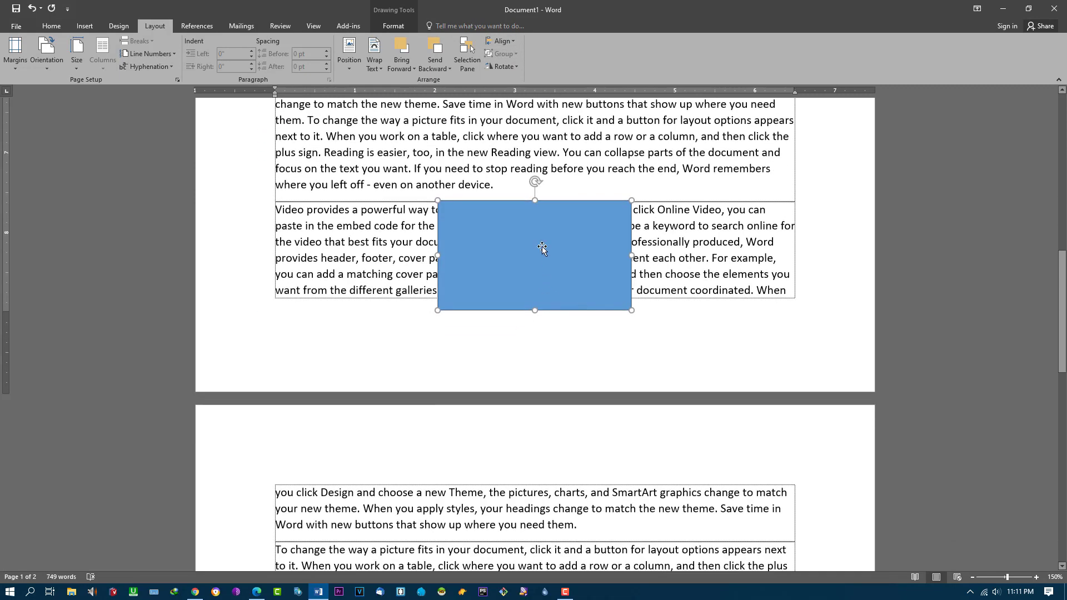
pyautogui.click(512, 42)
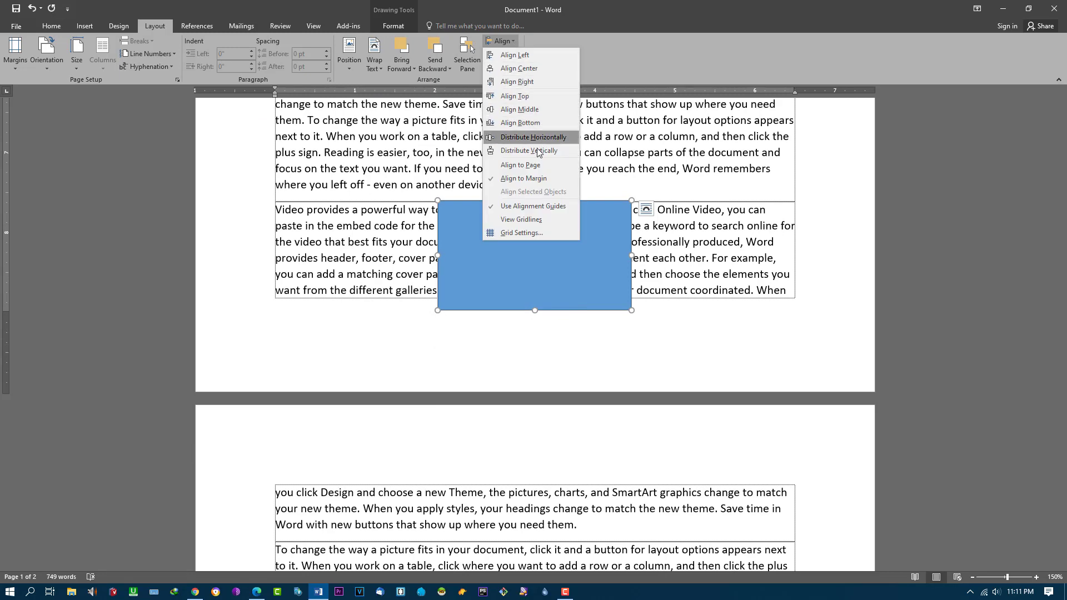
pyautogui.click(539, 125)
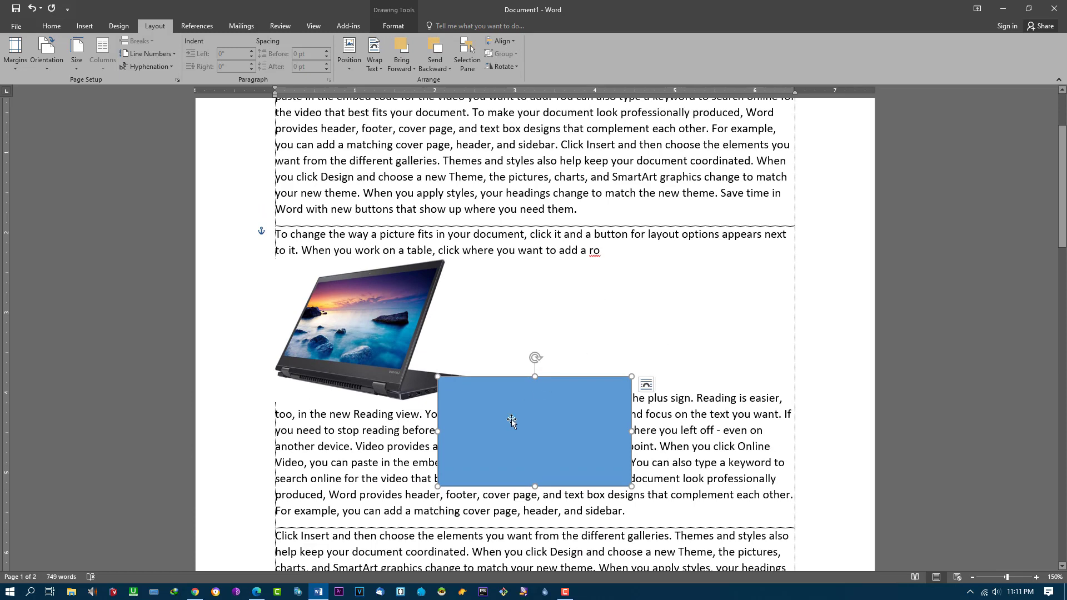
# Step: Set the rectangle's text wrapping and delete the laptop picture
pyautogui.click(385, 69)
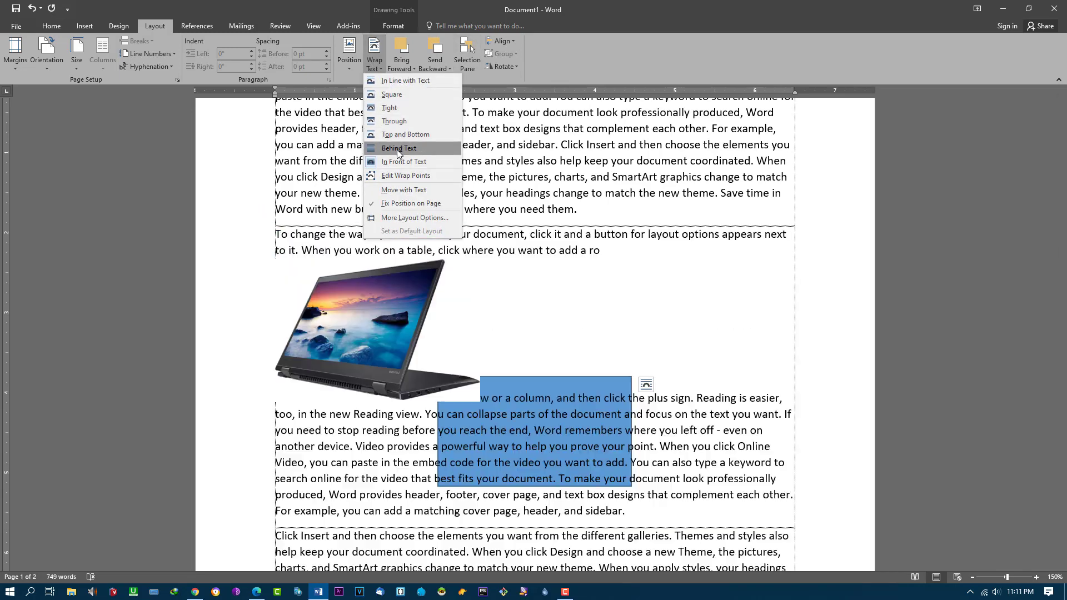
pyautogui.click(386, 95)
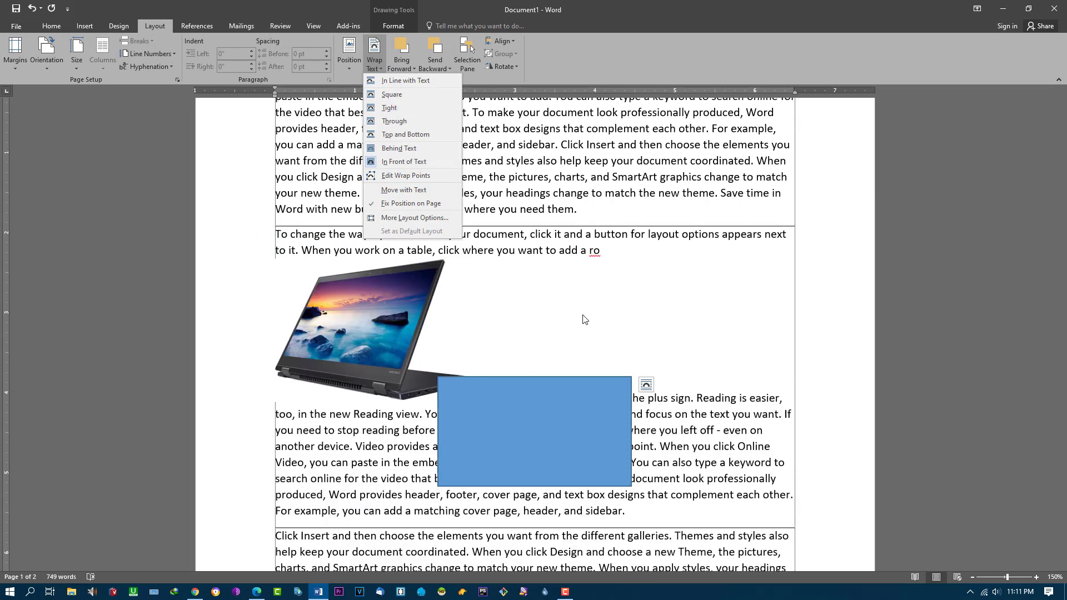
pyautogui.click(392, 350)
pyautogui.press('Delete')
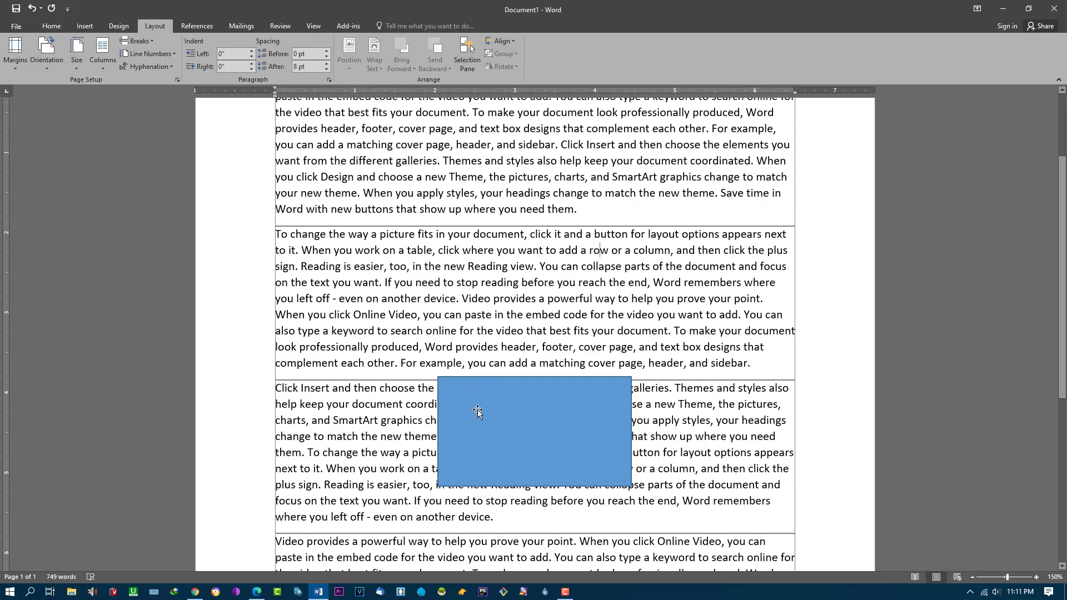
# Step: Move the rectangle up between the first two paragraphs and wrap text Square around it
pyautogui.moveTo(478, 409)
pyautogui.mouseDown()
pyautogui.moveTo(486, 282)
pyautogui.moveTo(542, 316)
pyautogui.moveTo(543, 262)
pyautogui.mouseUp()
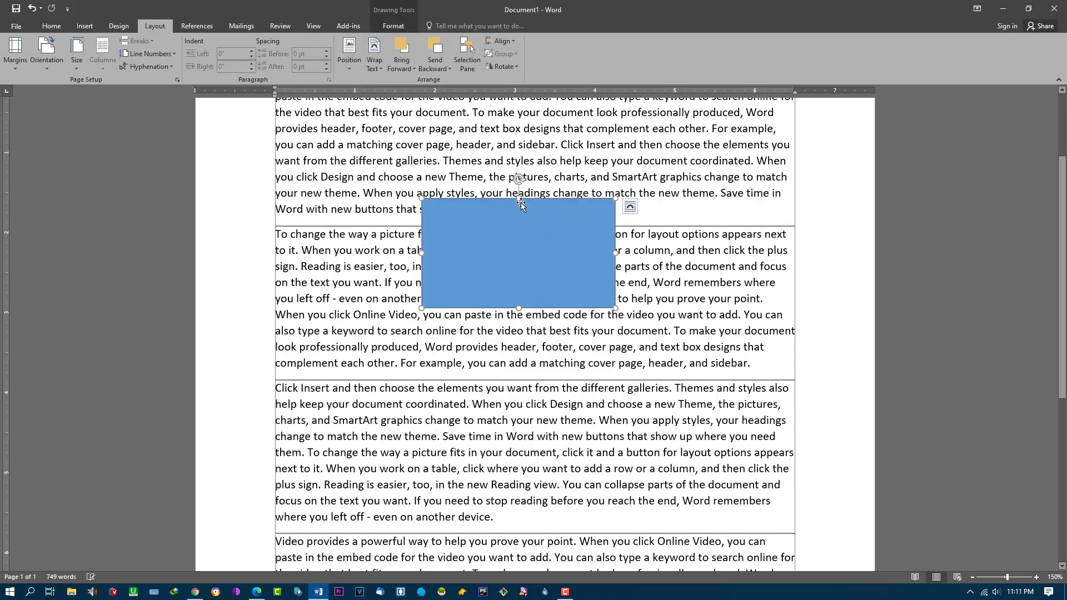
pyautogui.click(382, 68)
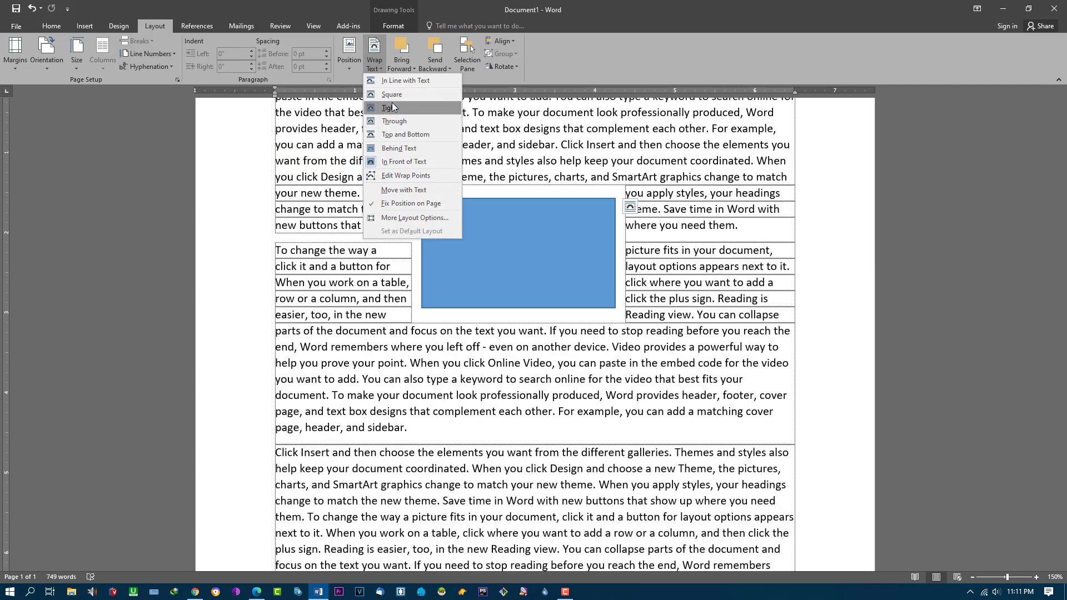
pyautogui.click(391, 102)
pyautogui.click(716, 283)
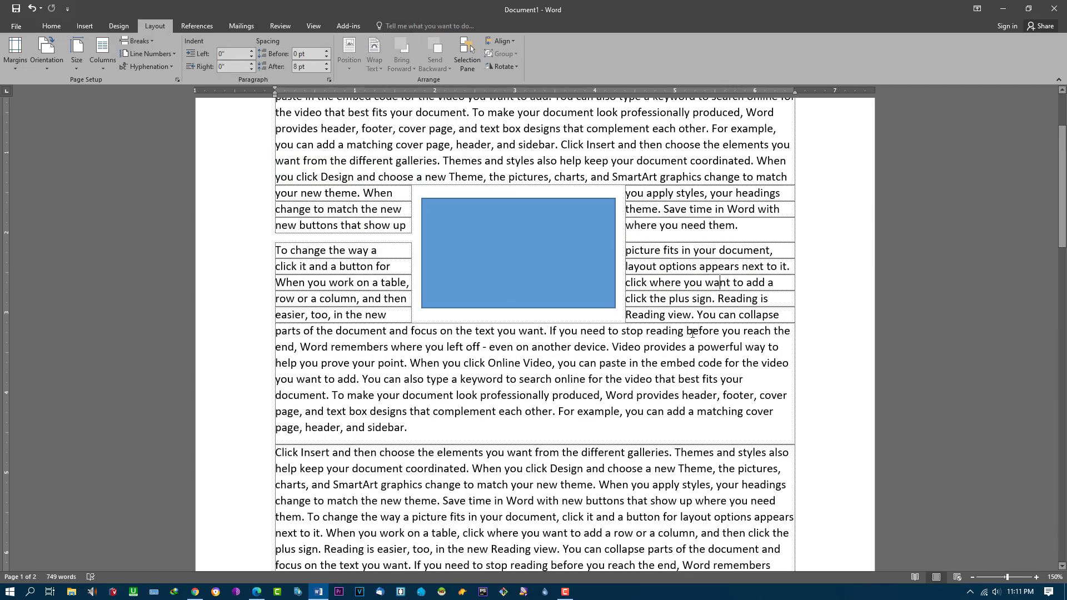
pyautogui.click(489, 235)
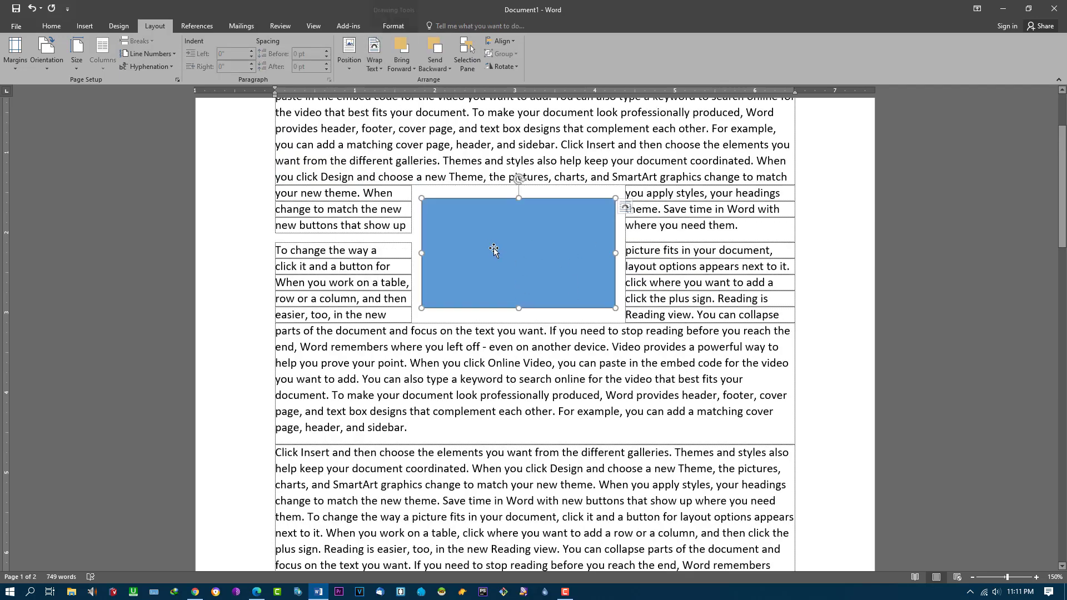
# Step: Position the blue rectangle in the middle centre of the page with text wrapping
pyautogui.click(348, 65)
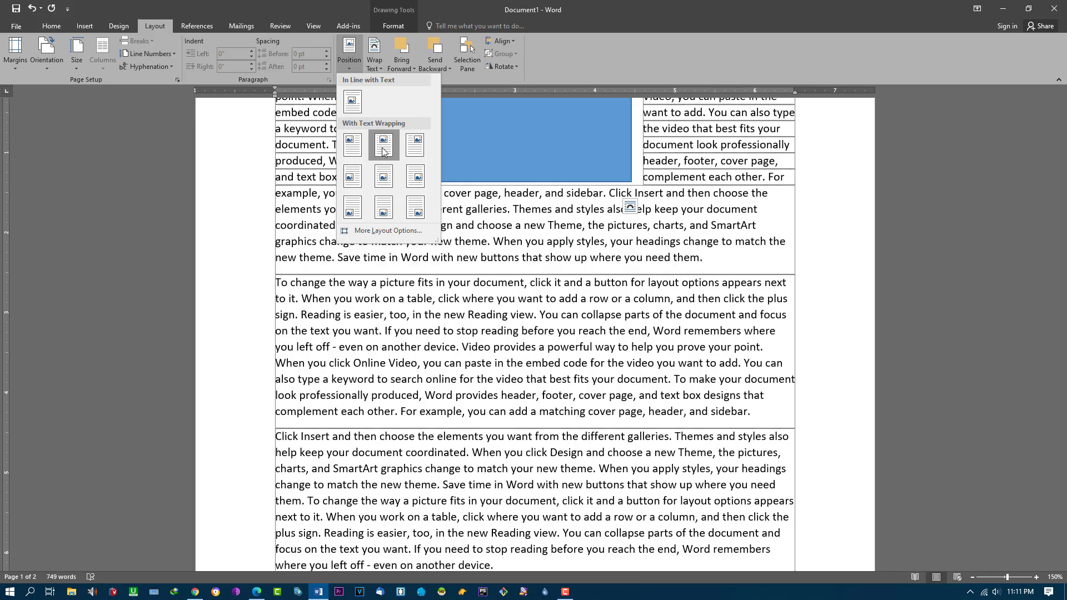
pyautogui.click(383, 177)
pyautogui.scroll(-2, 538, 298)
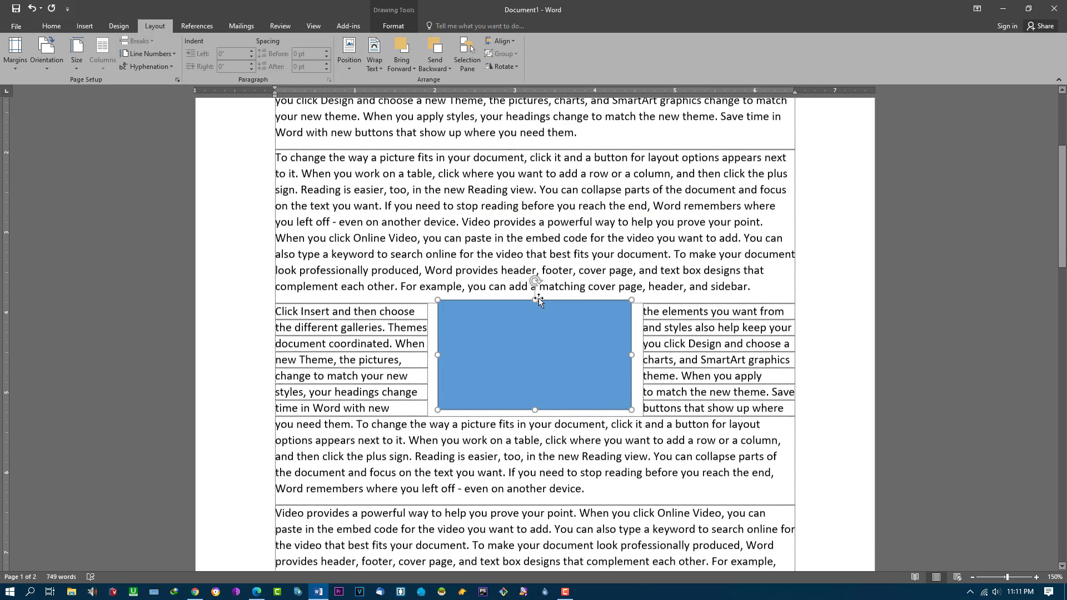
# Step: Try the Bring Forward and Send Backward options, then show the Selection Pane listing Rectangle 3
pyautogui.click(406, 68)
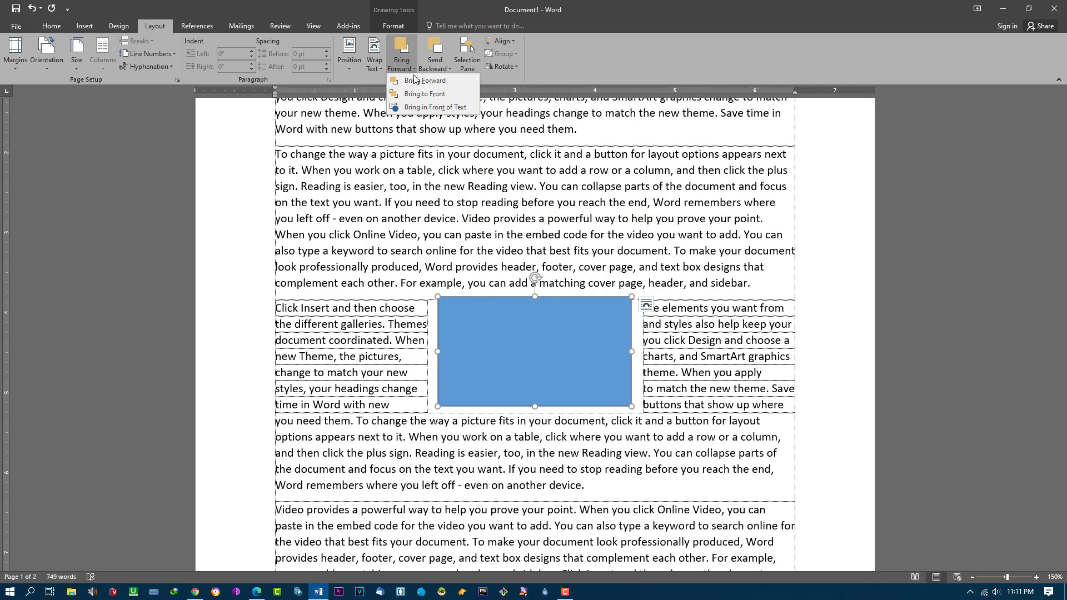
pyautogui.click(421, 81)
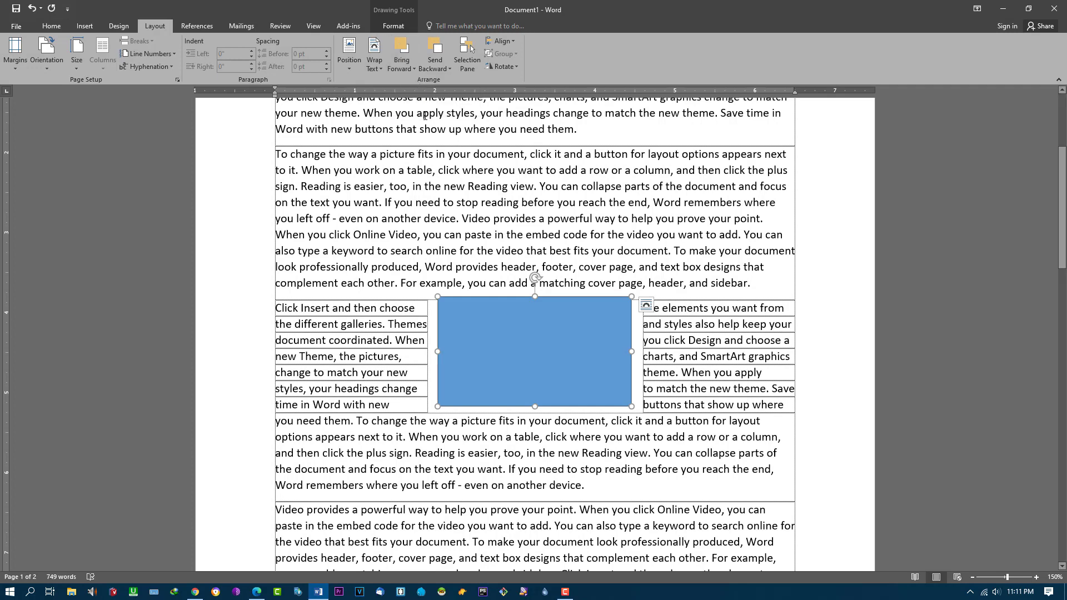
pyautogui.click(408, 69)
pyautogui.click(416, 100)
pyautogui.click(410, 68)
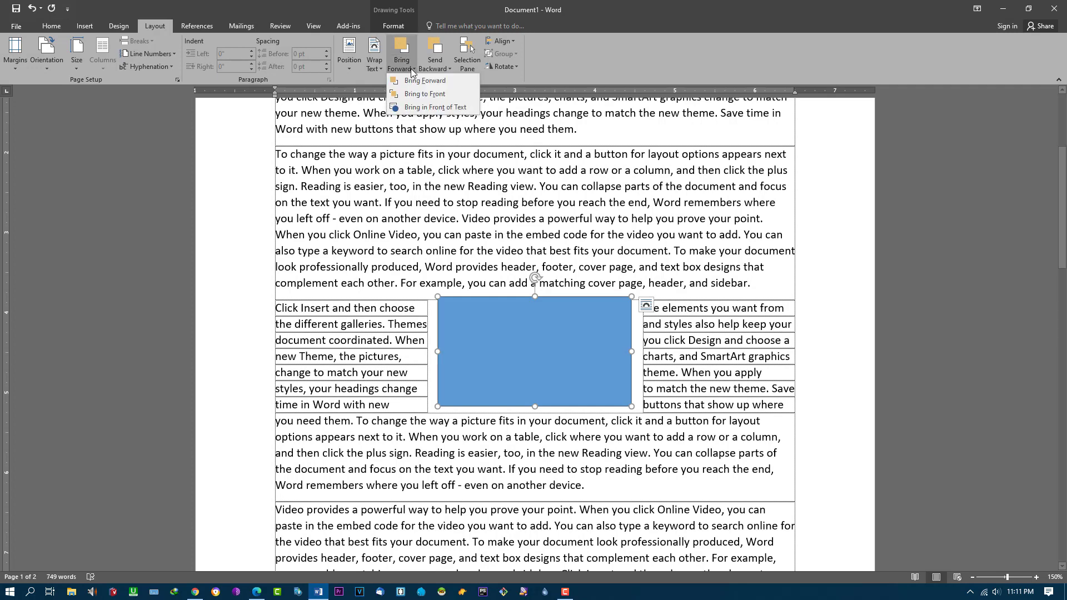
pyautogui.click(422, 108)
pyautogui.click(439, 65)
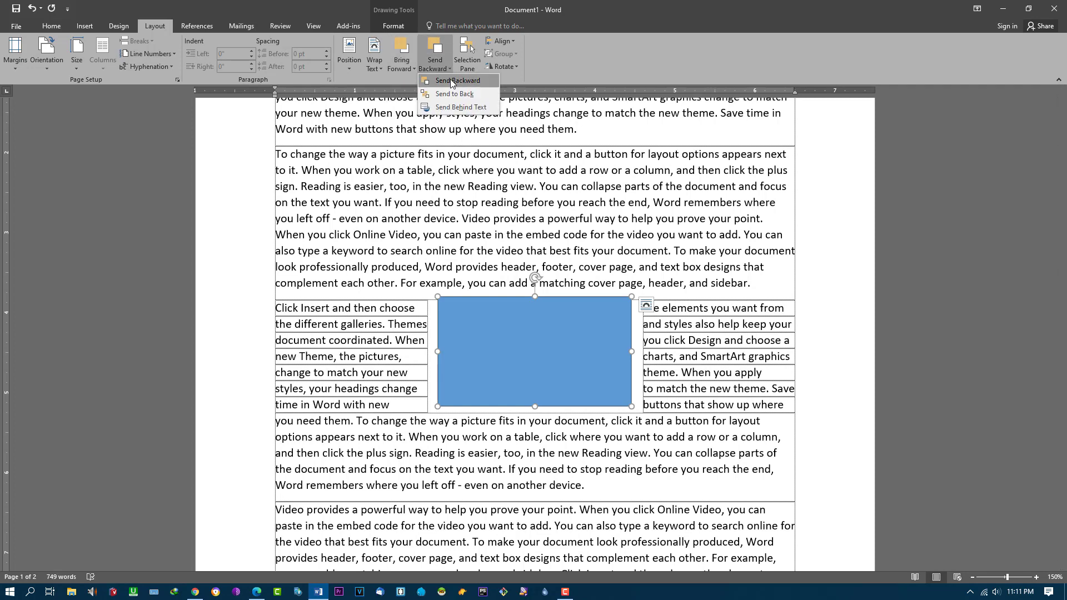
pyautogui.click(464, 109)
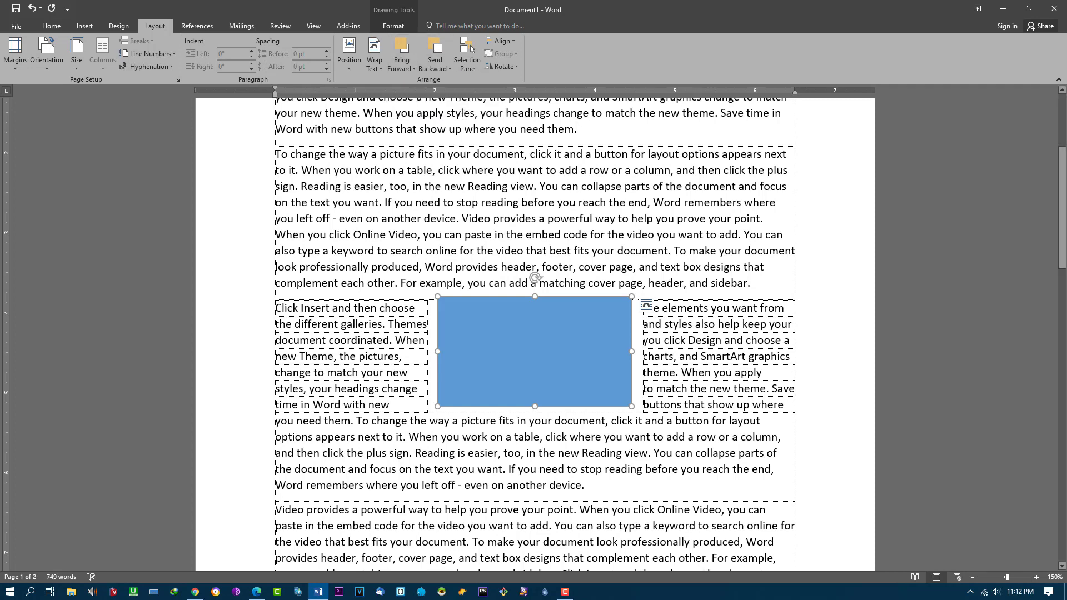
pyautogui.click(474, 65)
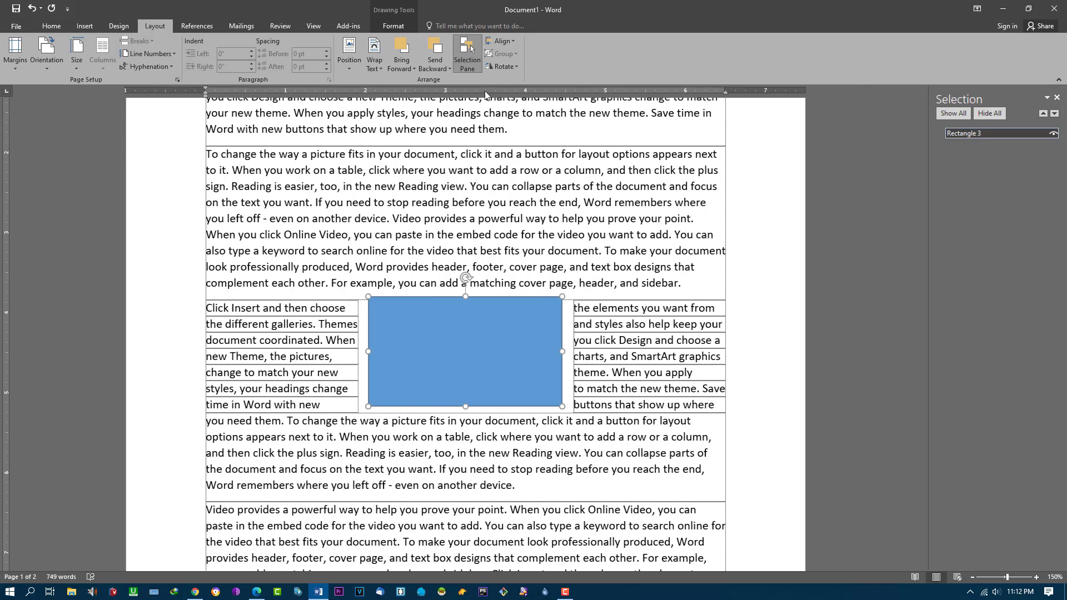
# Step: Close the Selection Pane and look through the Align and Rotate menus without applying anything
pyautogui.click(1056, 97)
pyautogui.click(514, 38)
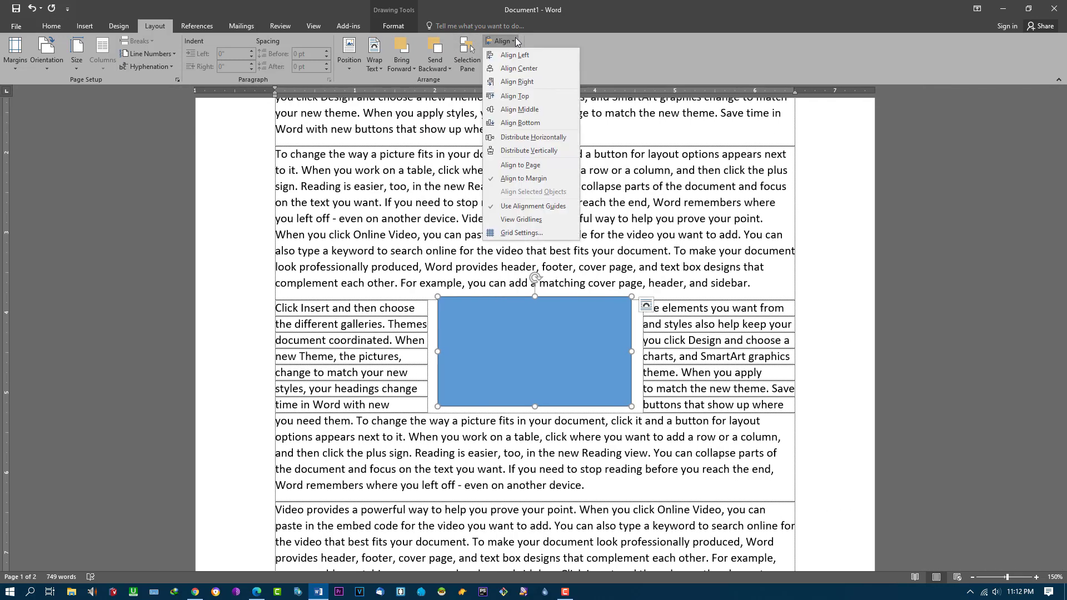
pyautogui.click(648, 59)
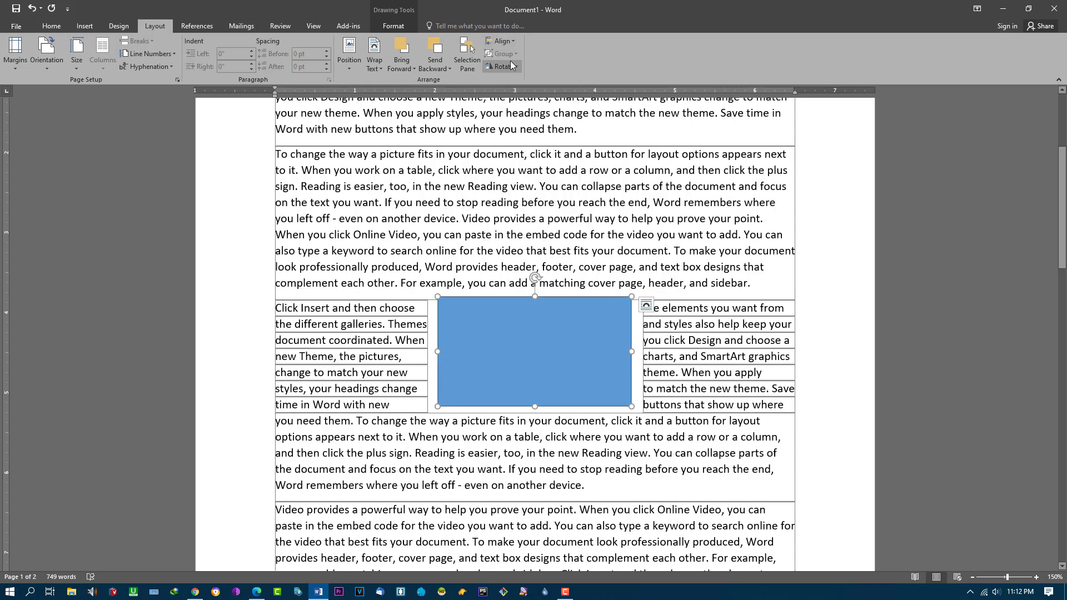
pyautogui.click(514, 66)
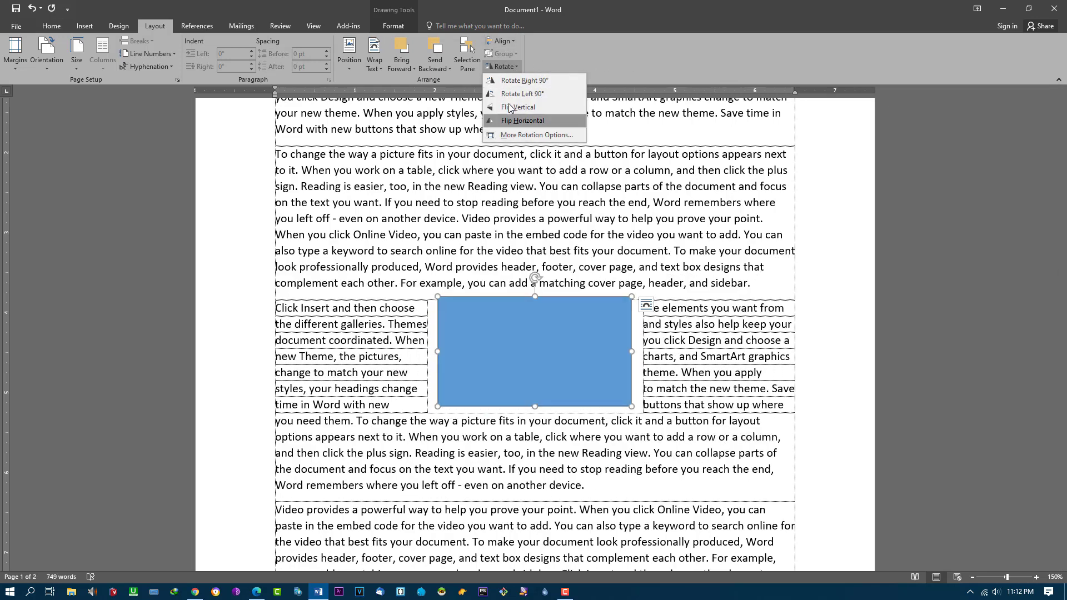
pyautogui.click(926, 309)
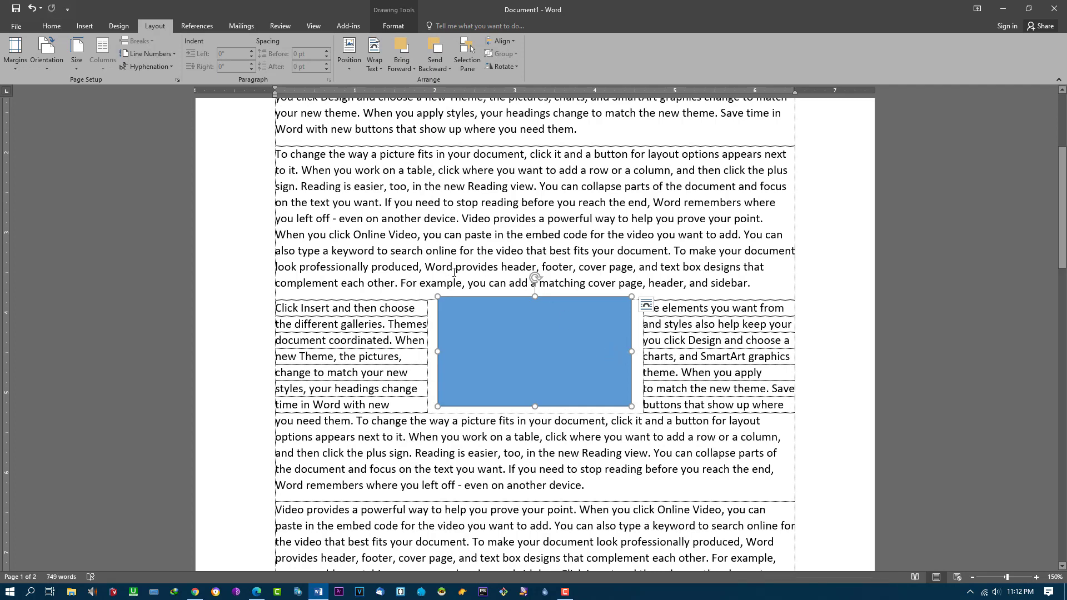
pyautogui.scroll(2, 463, 276)
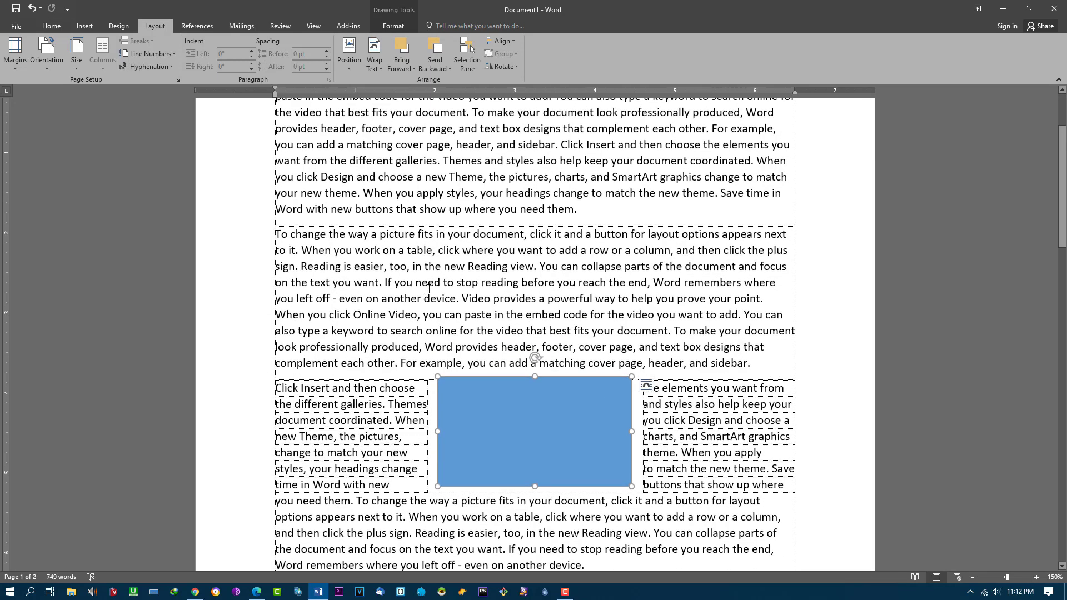
pyautogui.scroll(2, 420, 297)
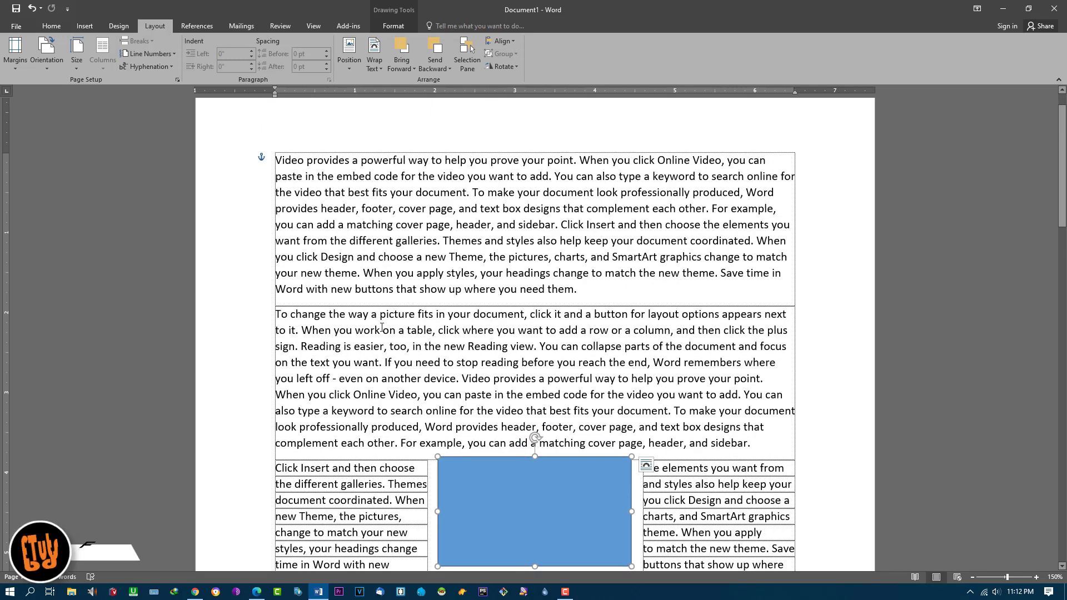
pyautogui.scroll(1, 395, 296)
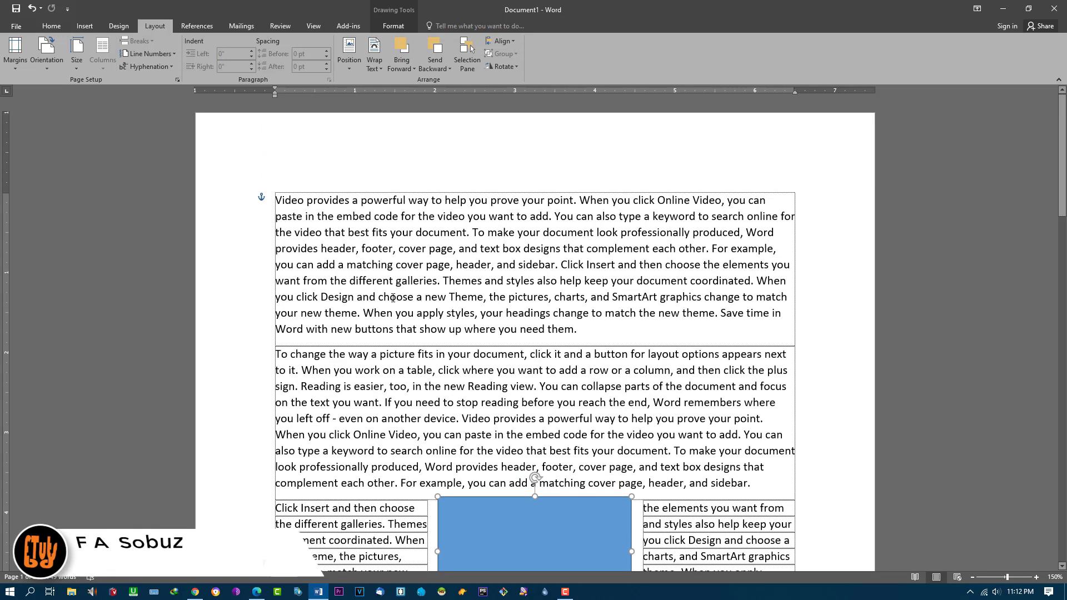
# Step: Switch to the References tab, briefly going back to Layout and returning to References
pyautogui.click(195, 26)
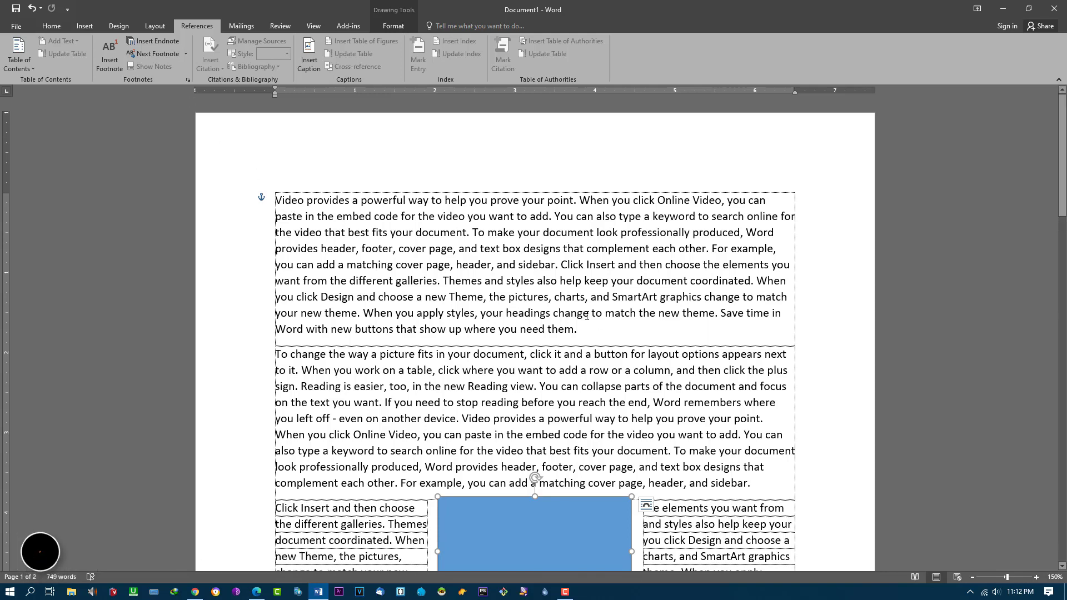
pyautogui.scroll(-3, 583, 321)
pyautogui.scroll(-2, 583, 321)
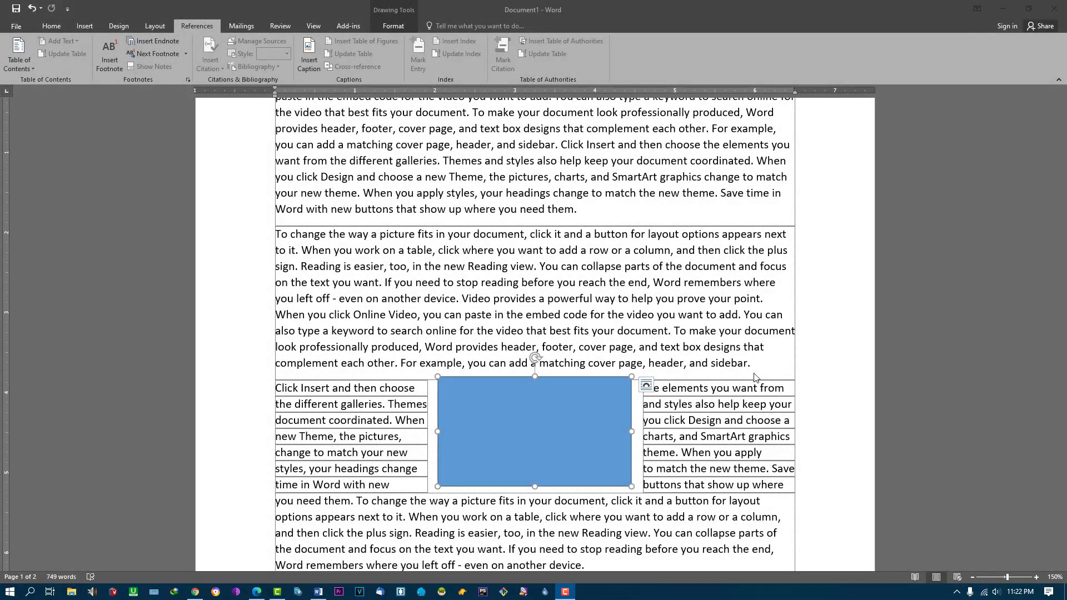
pyautogui.scroll(2, 577, 340)
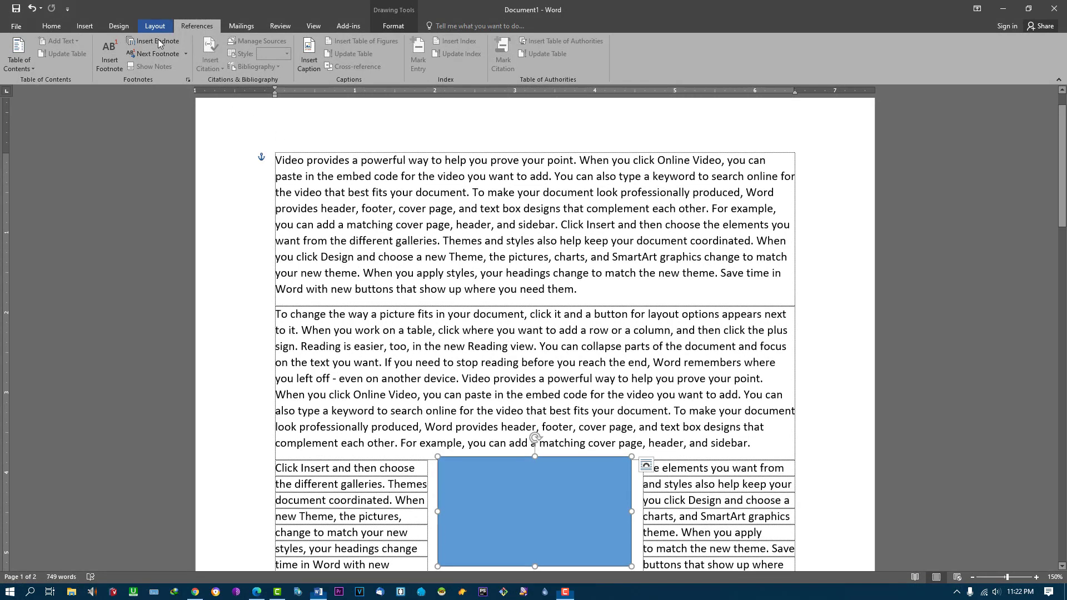
pyautogui.click(155, 25)
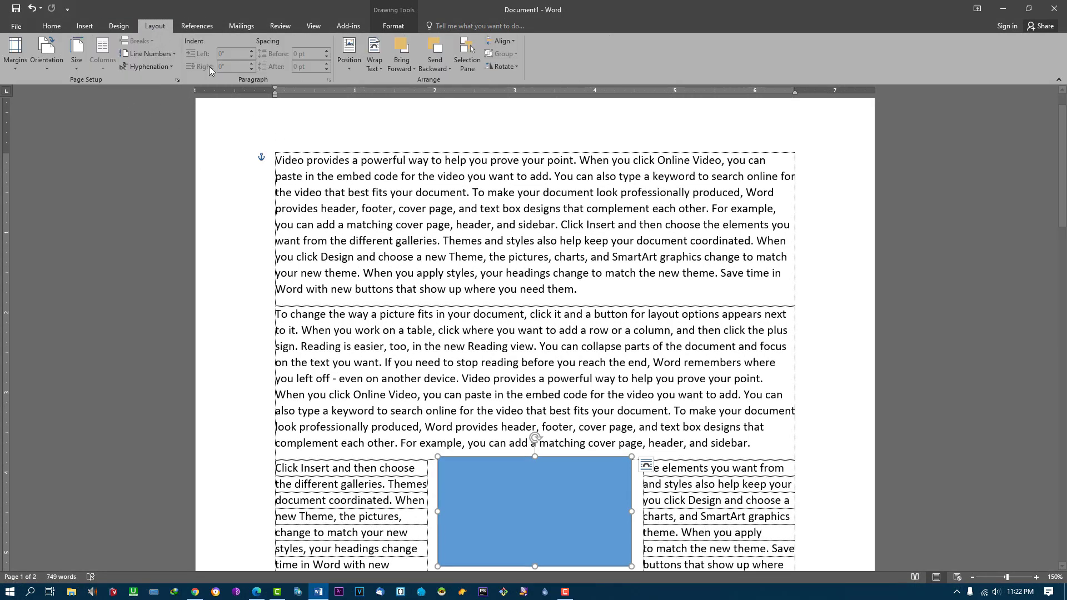
pyautogui.click(197, 26)
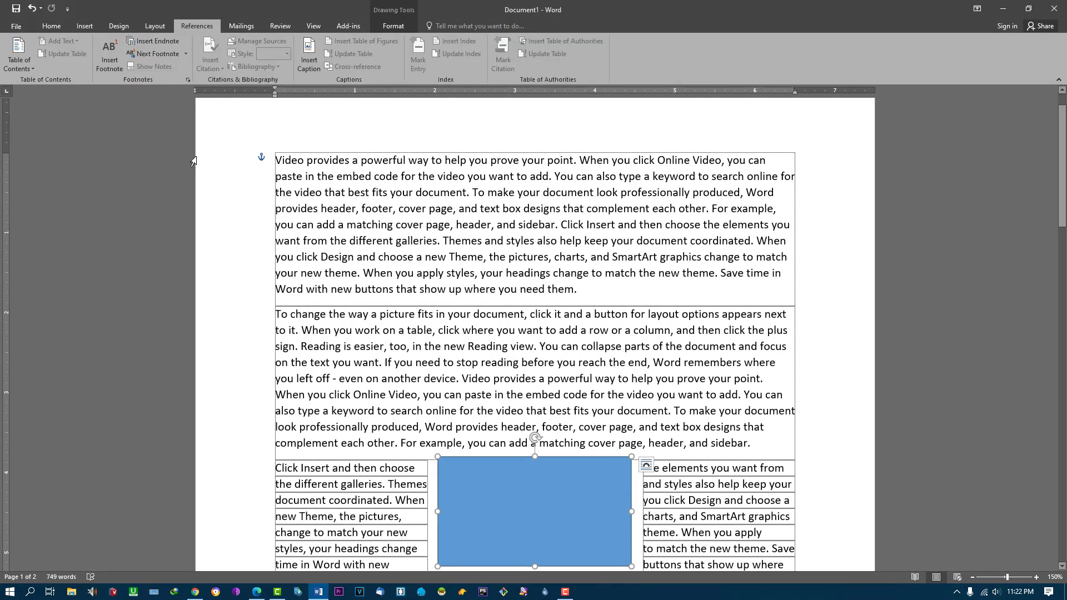
pyautogui.scroll(-4, 461, 318)
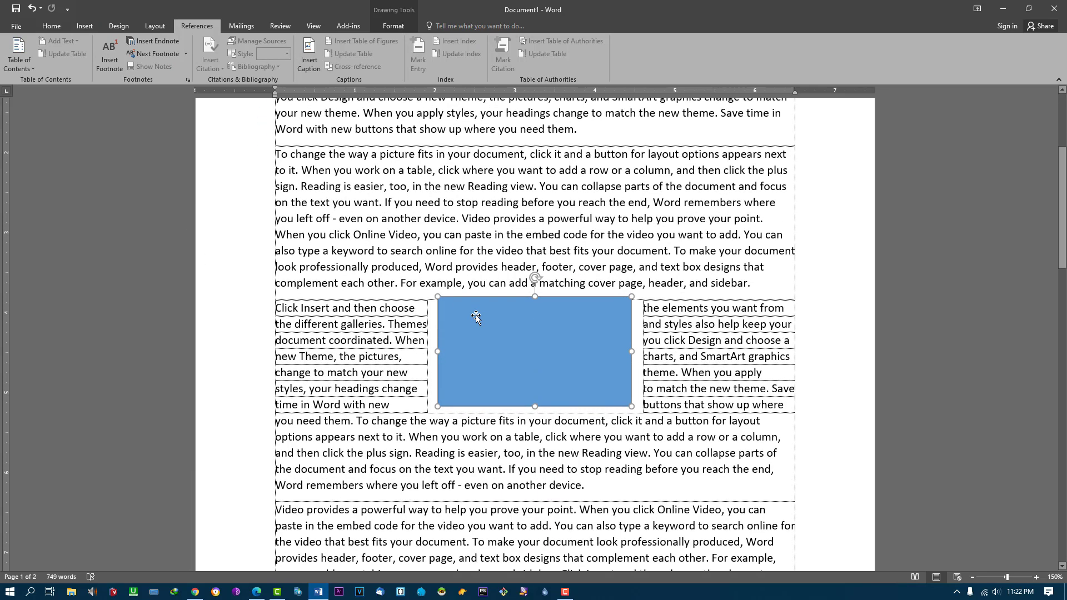
# Step: Delete all the document's content and insert a Manual Table of Contents
pyautogui.hotkey('ctrl', 'a')
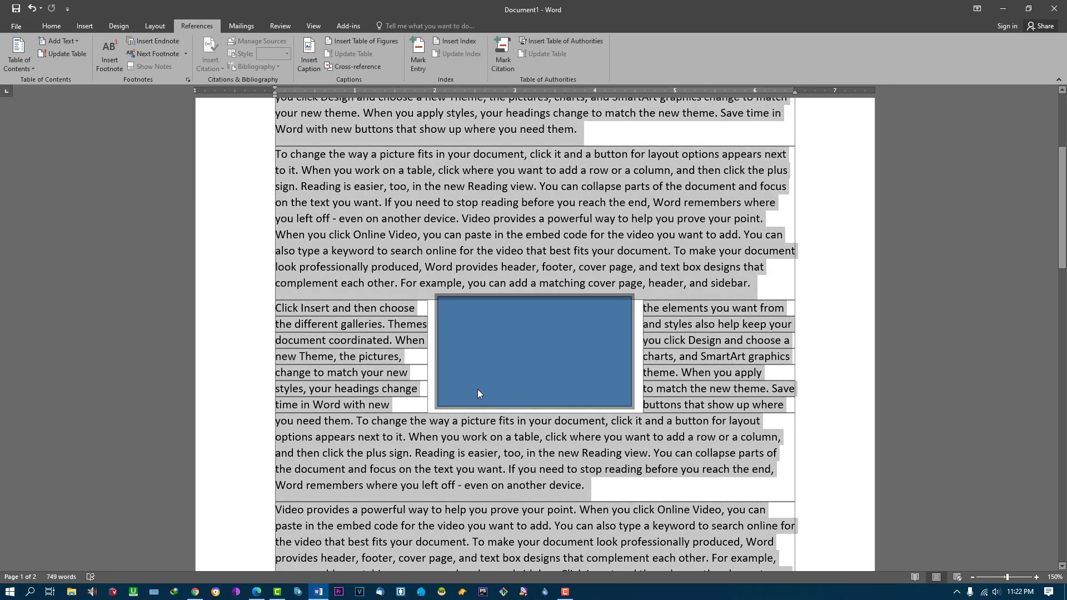
pyautogui.press('Delete')
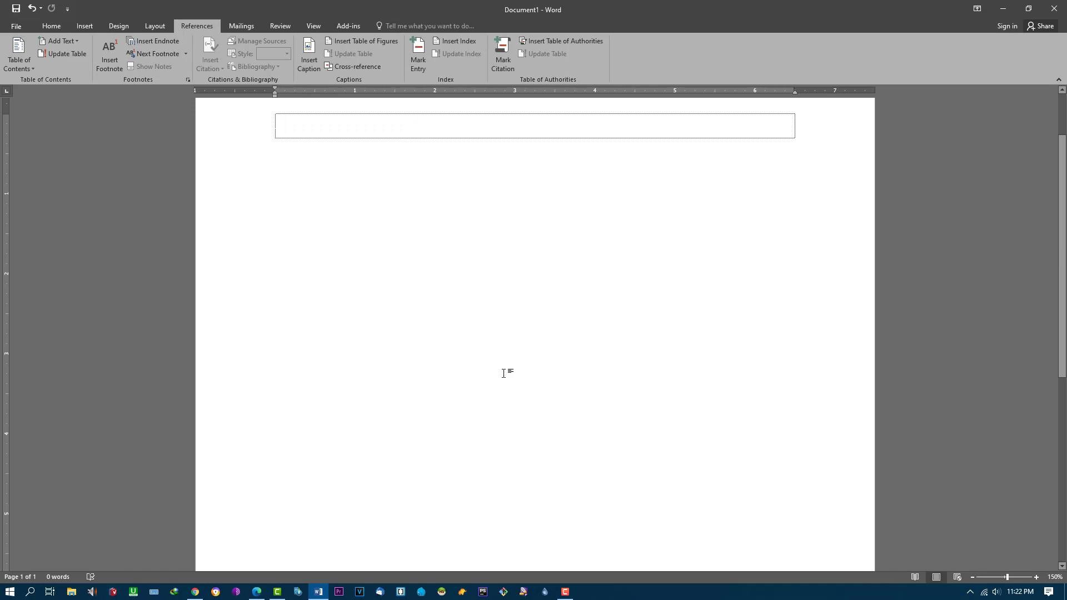
pyautogui.scroll(2, 155, 156)
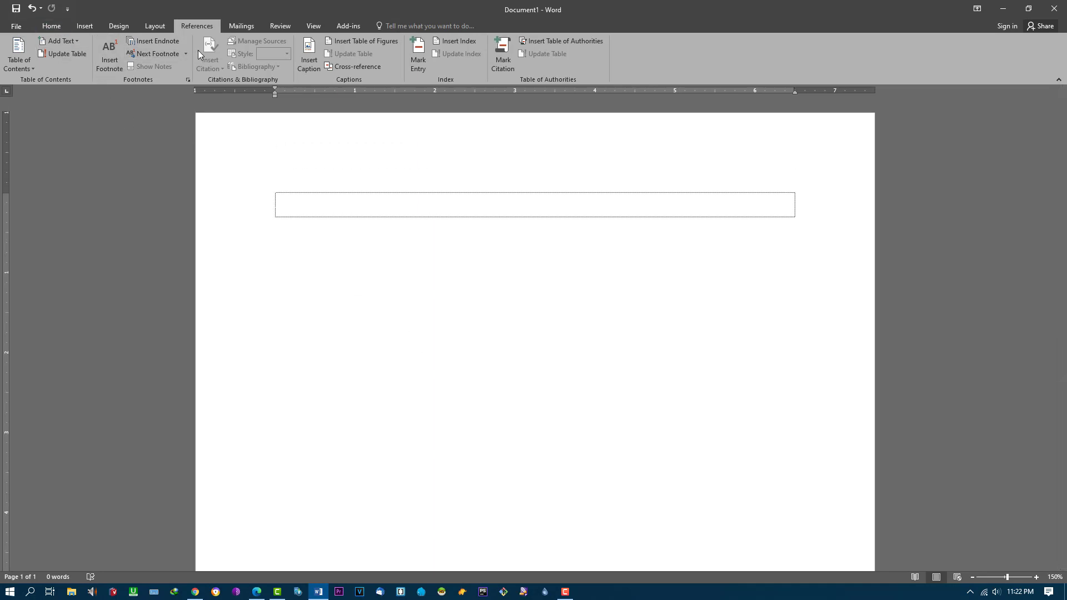
pyautogui.click(34, 71)
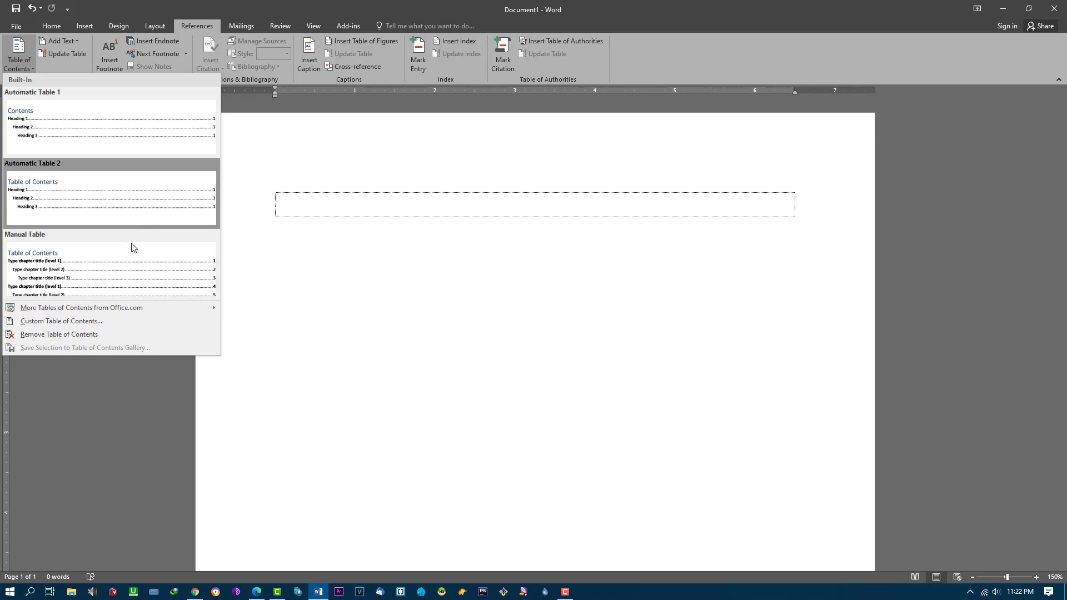
pyautogui.click(111, 281)
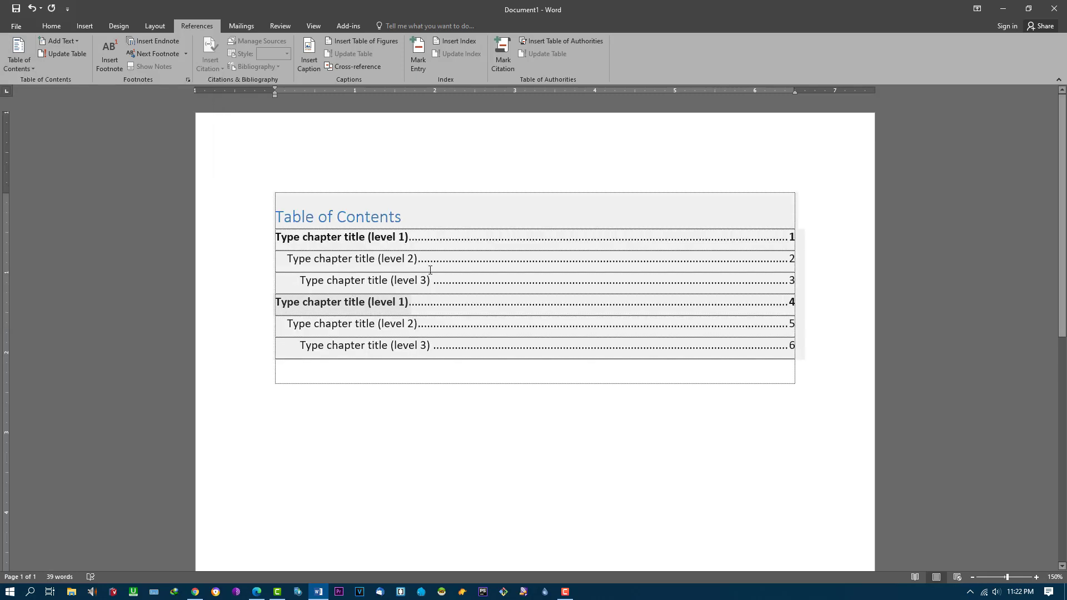
# Step: Change the first two contents entries to Sentence and Kinds of Sentence, both on page 5
pyautogui.click(479, 244)
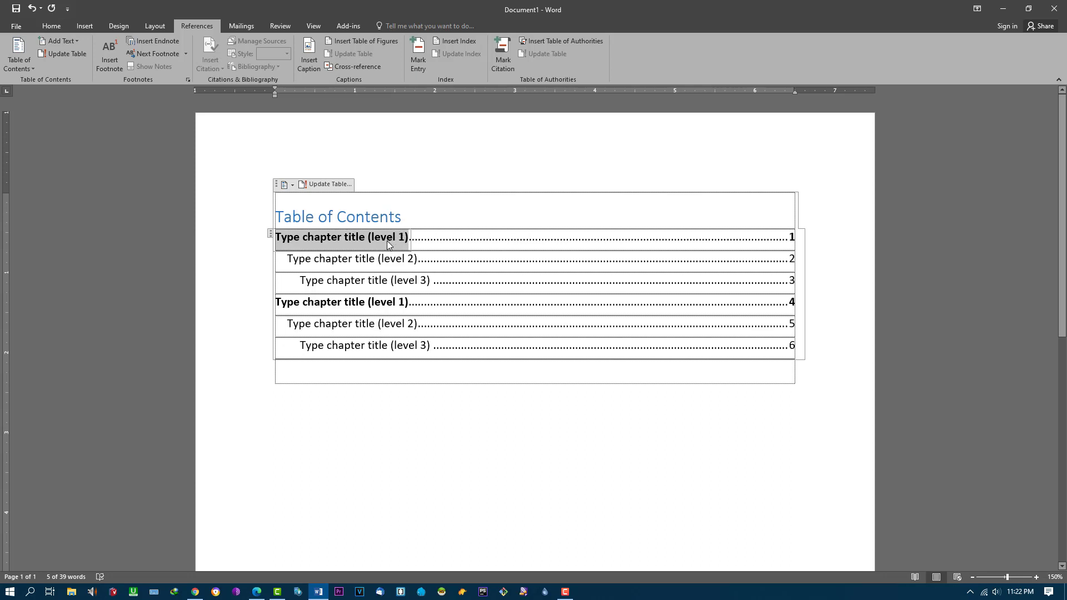
pyautogui.write('Sente')
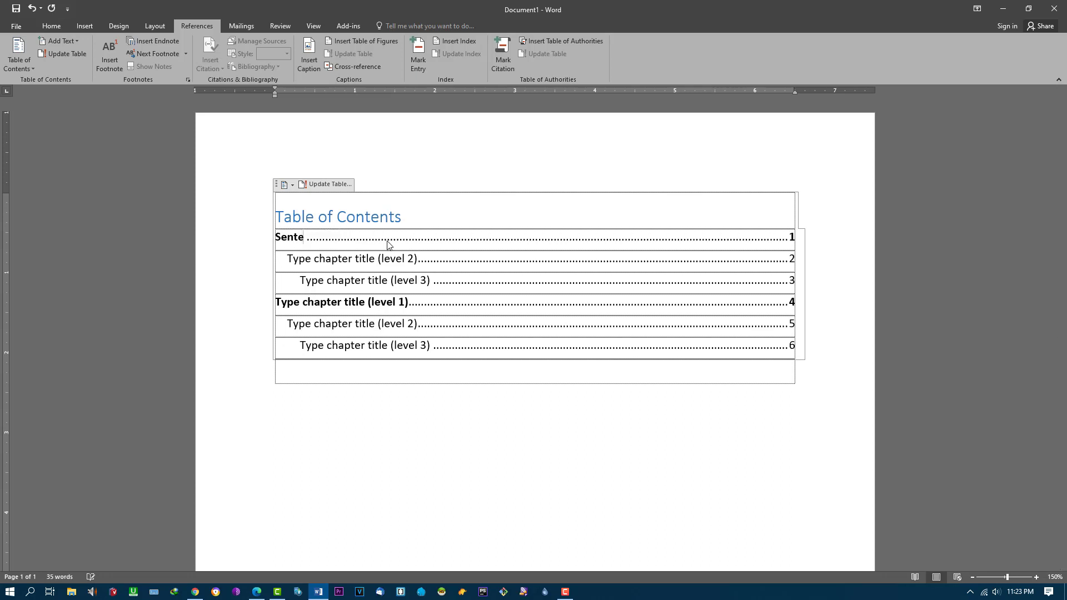
pyautogui.write('nce')
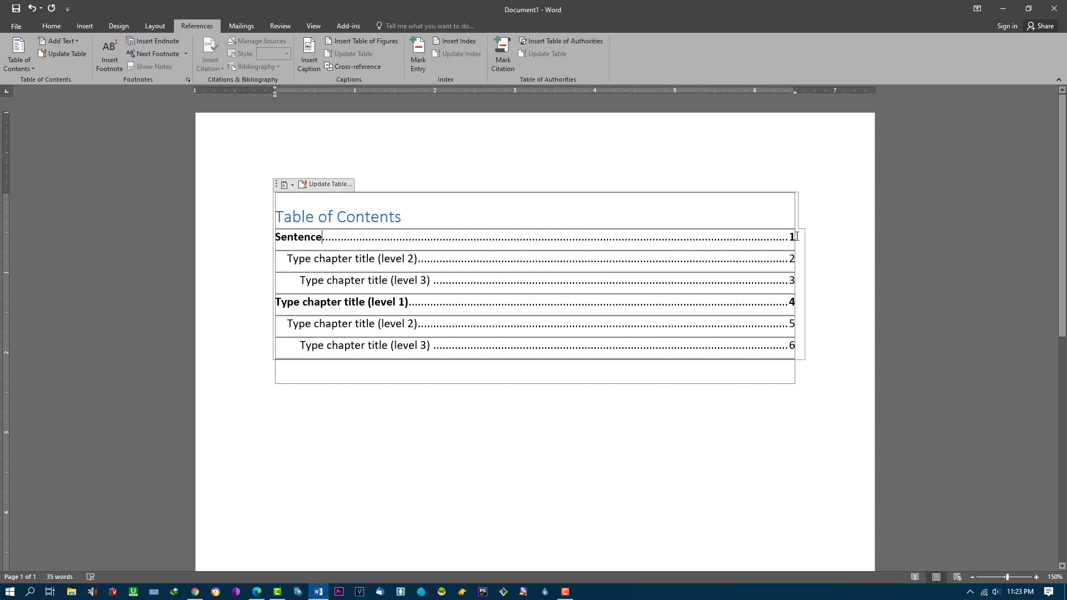
pyautogui.click(792, 237)
pyautogui.doubleClick(791, 238)
pyautogui.write('5')
pyautogui.click(328, 266)
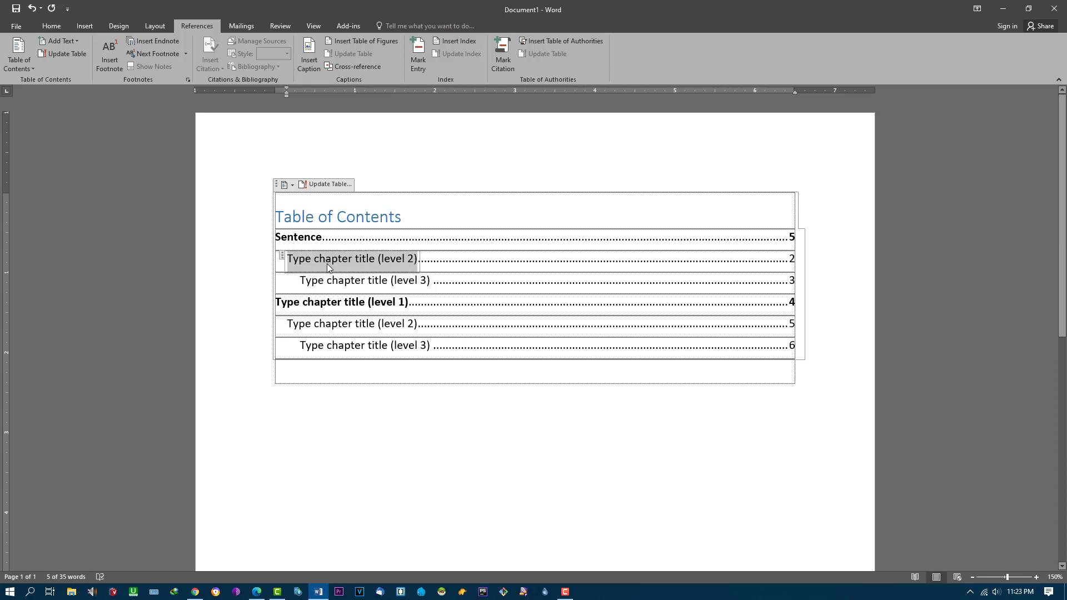
pyautogui.write('Kinds of ')
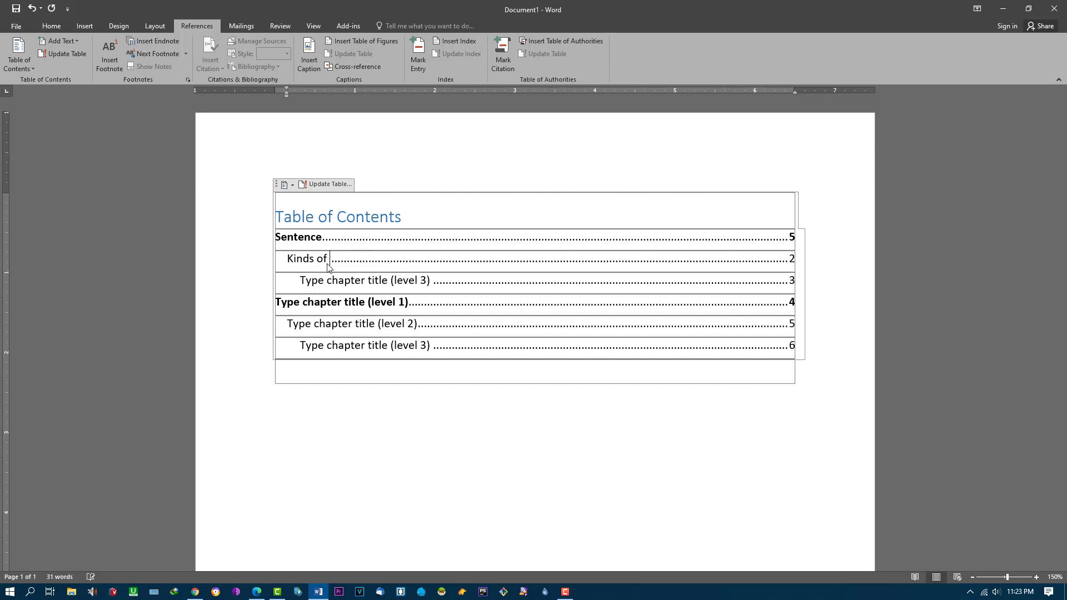
pyautogui.write('Sentece')
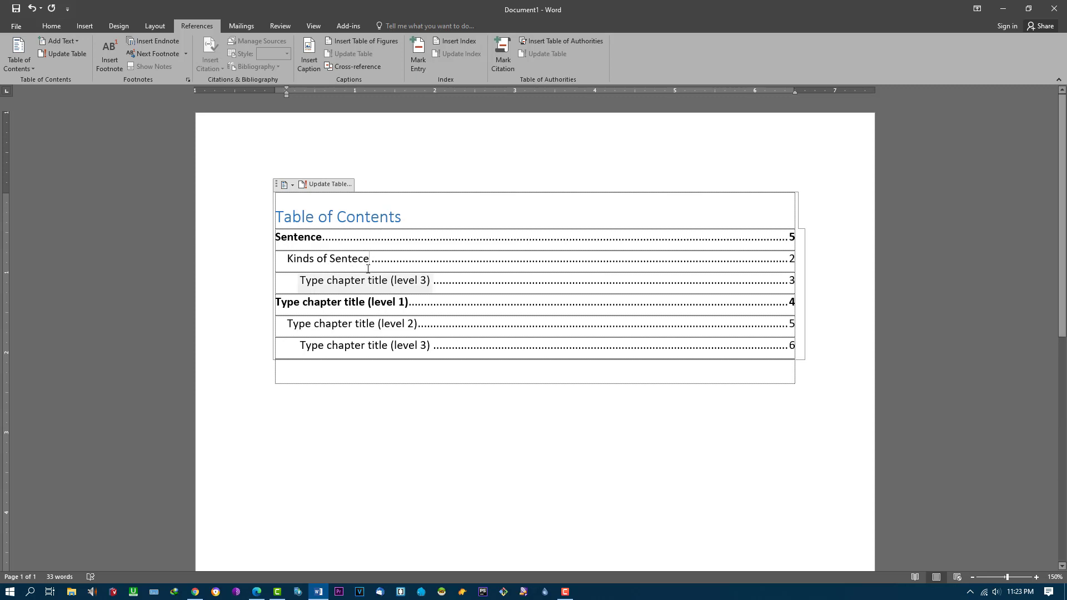
pyautogui.click(359, 265)
pyautogui.write('n')
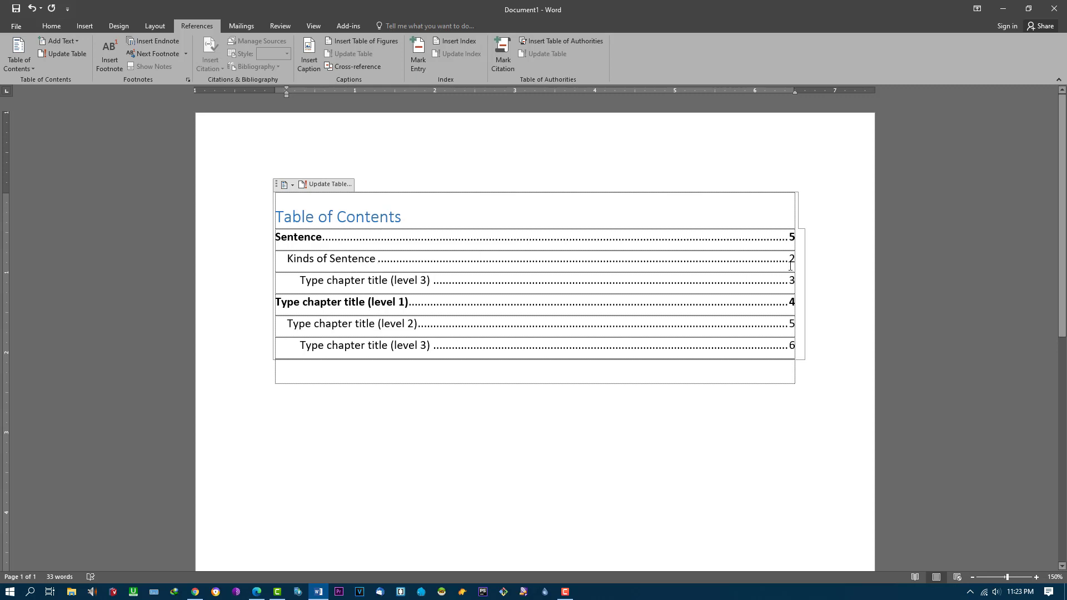
pyautogui.doubleClick(790, 259)
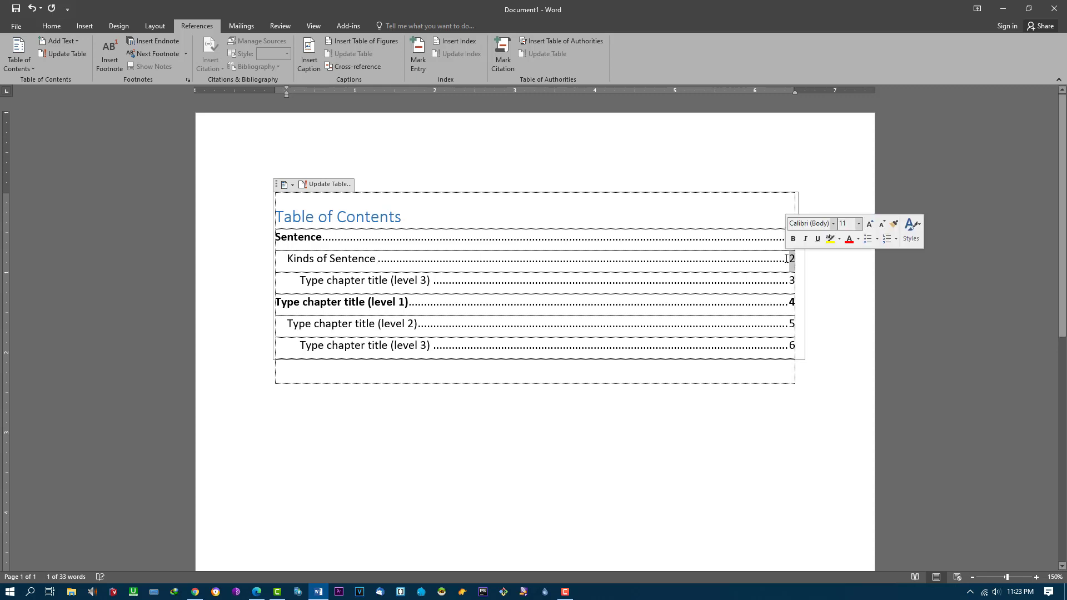
pyautogui.write('5')
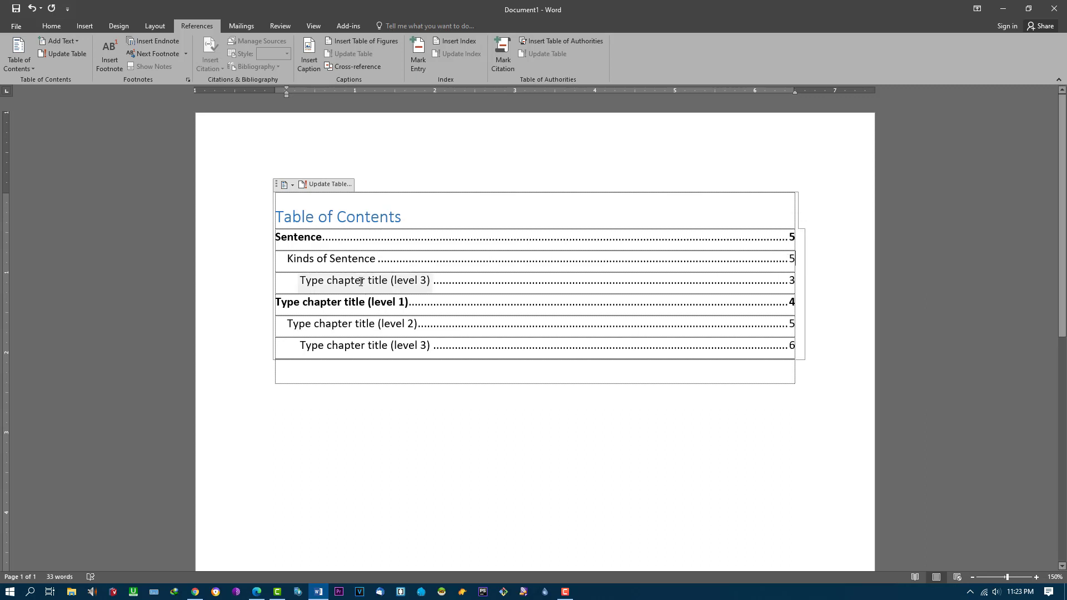
# Step: Change the third entry to Assertive sentence on page 6 and bring up Save As with Ctrl+S
pyautogui.doubleClick(361, 281)
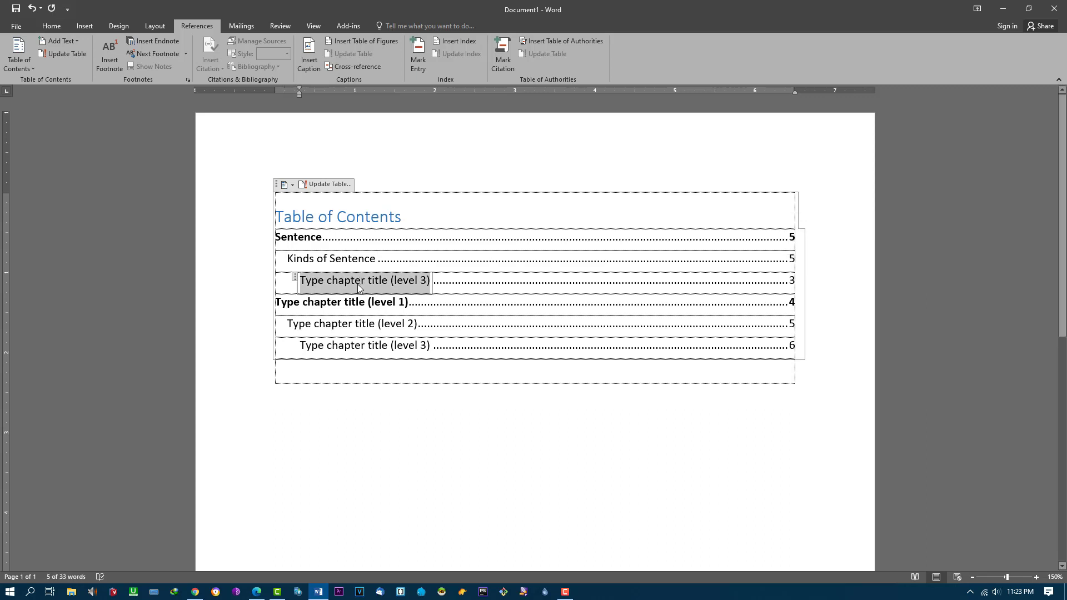
pyautogui.write('K')
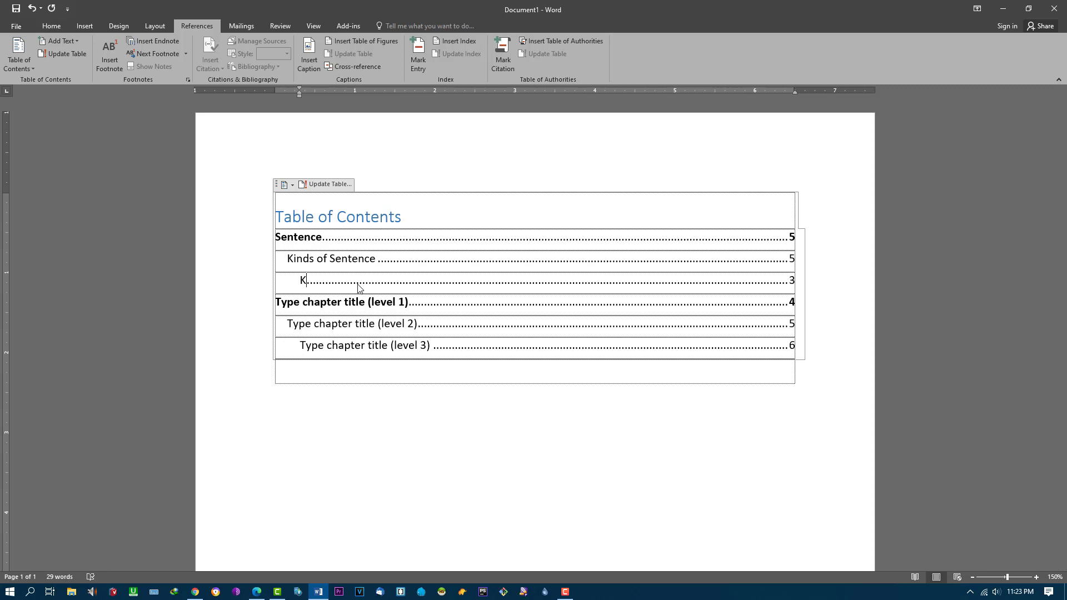
pyautogui.press('BackSpace')
pyautogui.write('Assertive sentence')
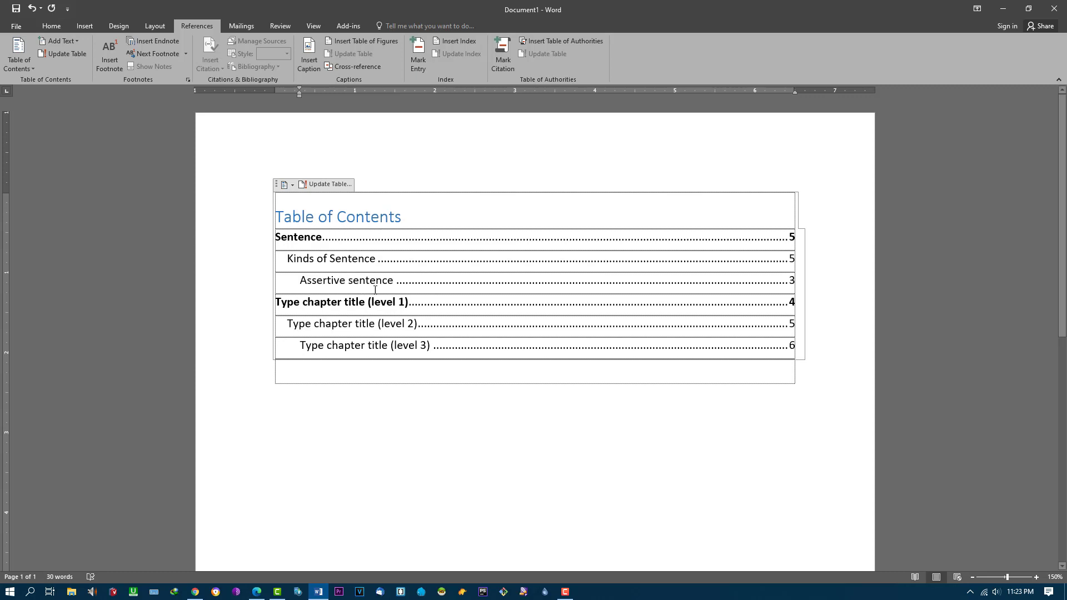
pyautogui.moveTo(791, 282); pyautogui.dragTo(798, 284)
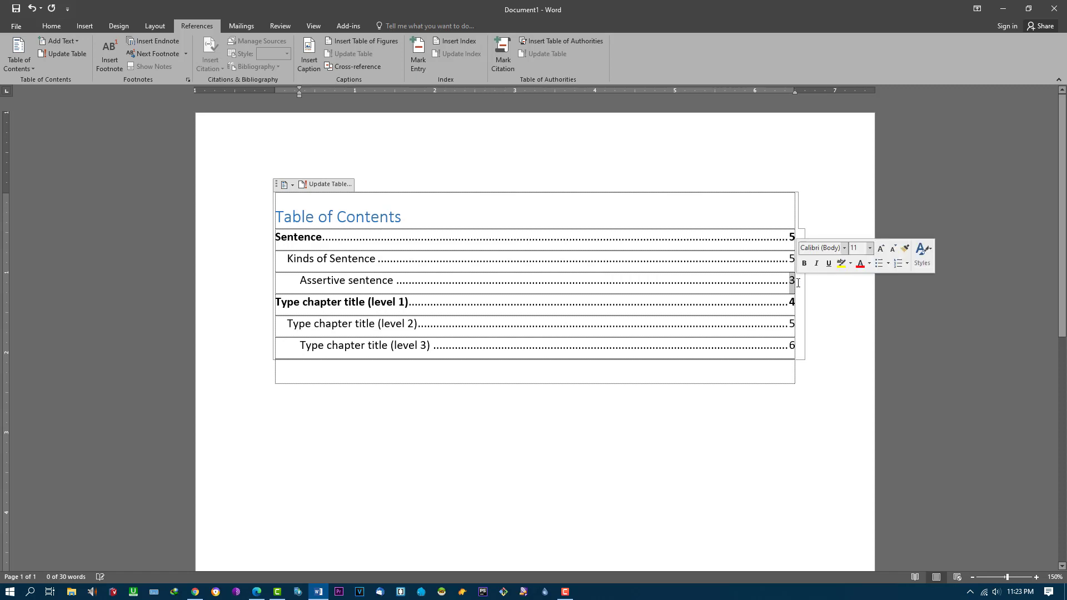
pyautogui.write('6')
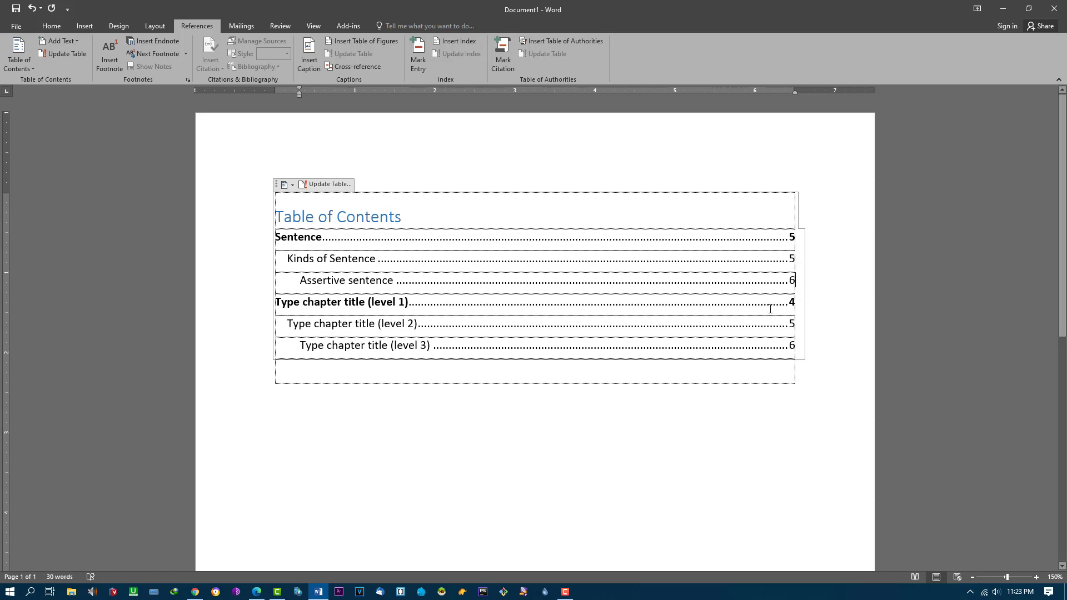
pyautogui.hotkey('ctrl', 's')
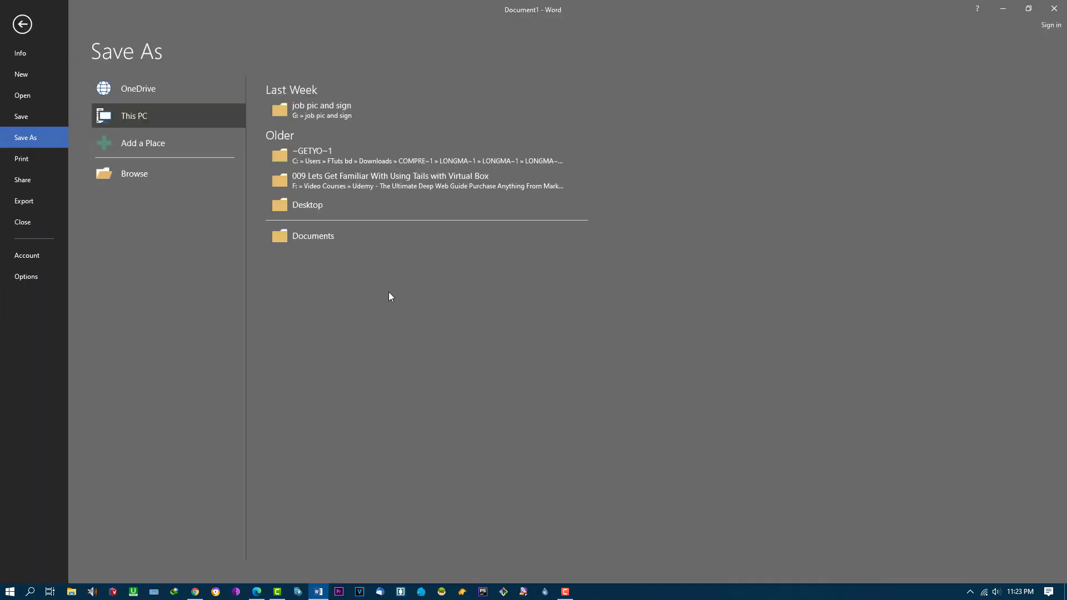
# Step: Leave the Save As screen and return to the table of contents entries
pyautogui.click(29, 35)
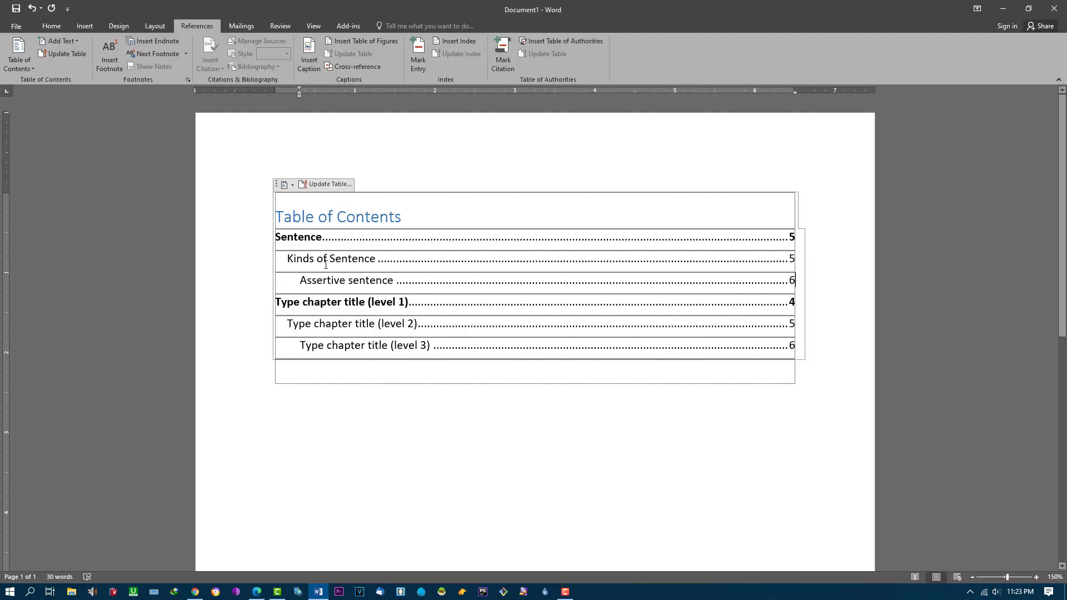
pyautogui.click(316, 237)
pyautogui.click(334, 280)
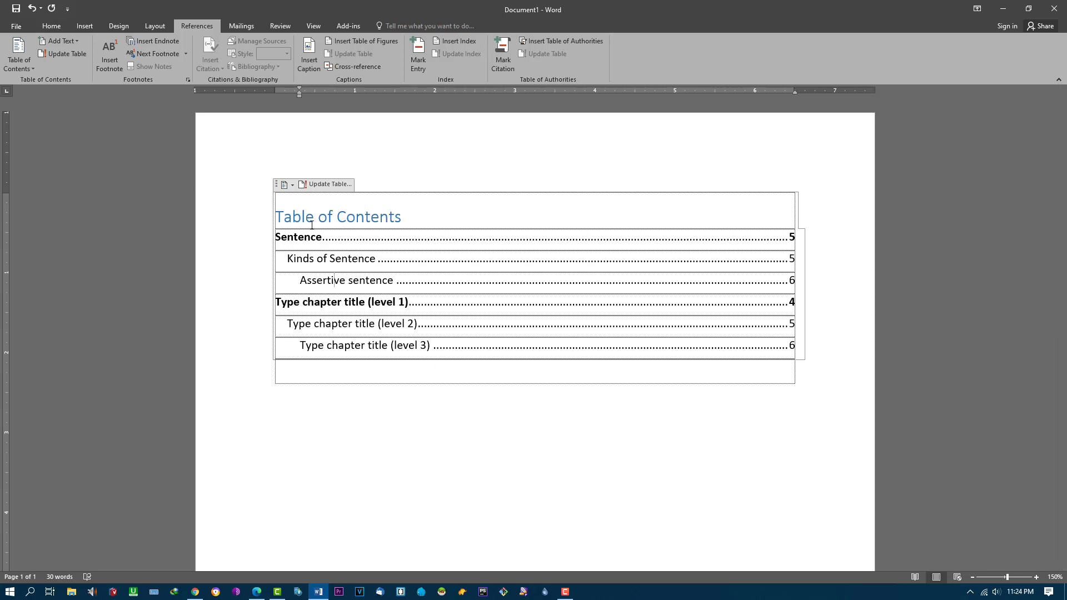
# Step: Try Update Table on the table of contents and dismiss the resulting message
pyautogui.click(290, 186)
pyautogui.click(315, 185)
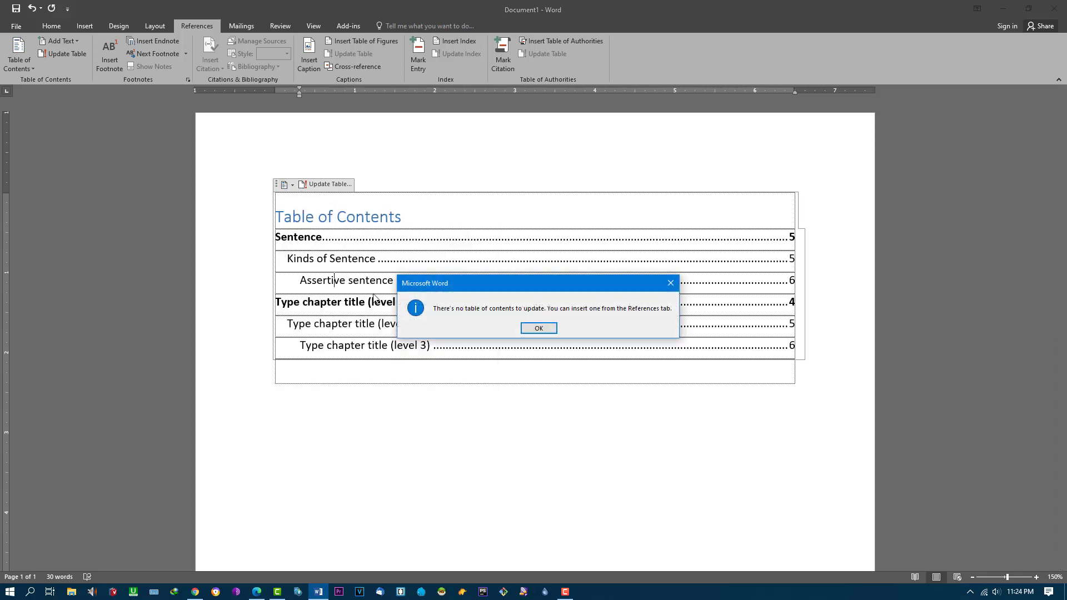
pyautogui.click(535, 331)
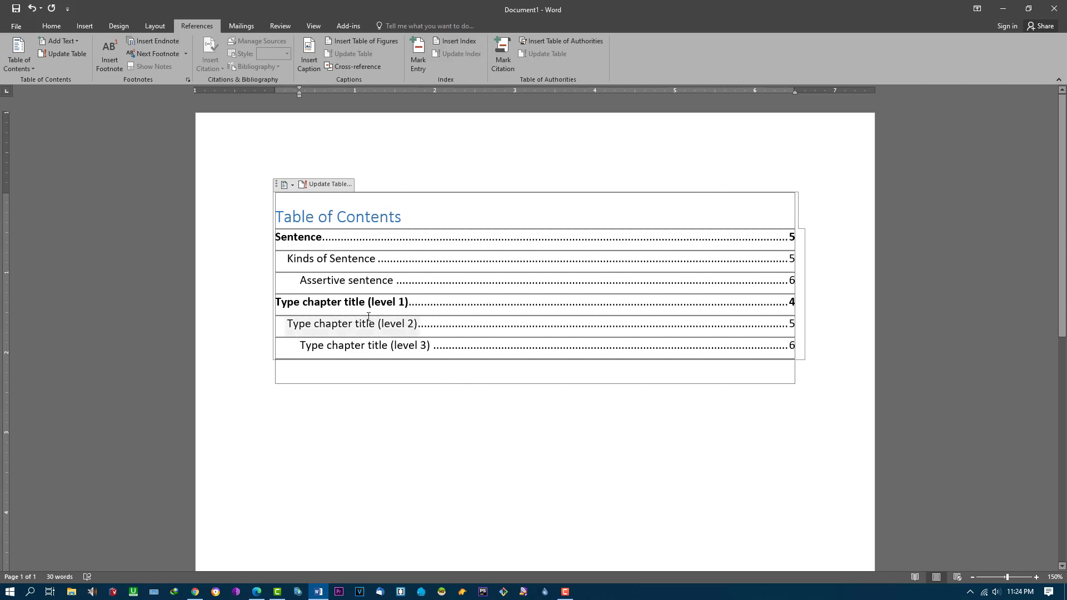
pyautogui.scroll(-5, 356, 392)
pyautogui.scroll(5, 359, 392)
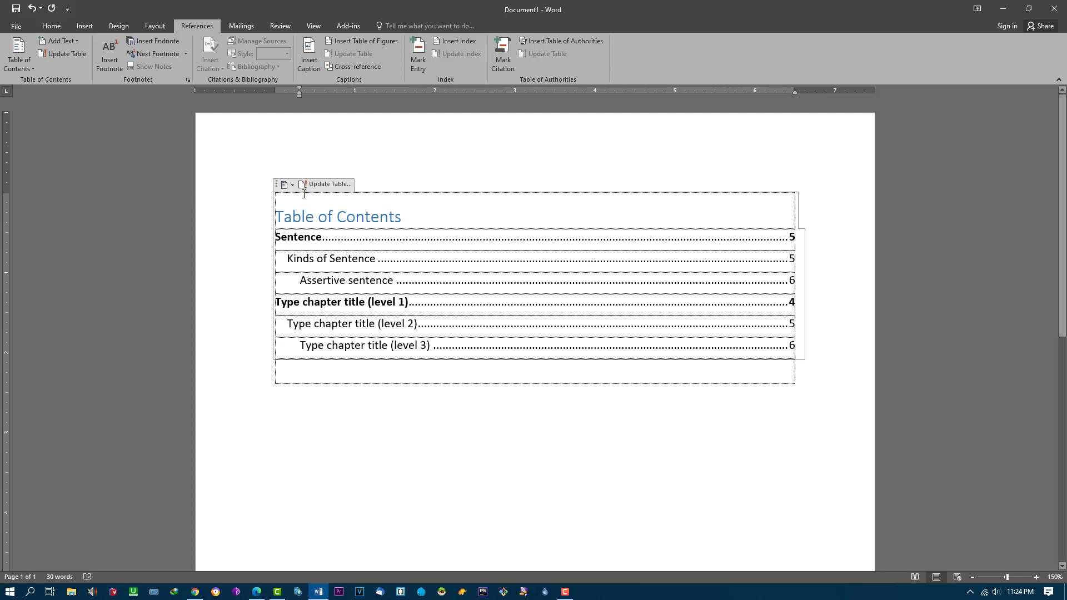
pyautogui.click(291, 187)
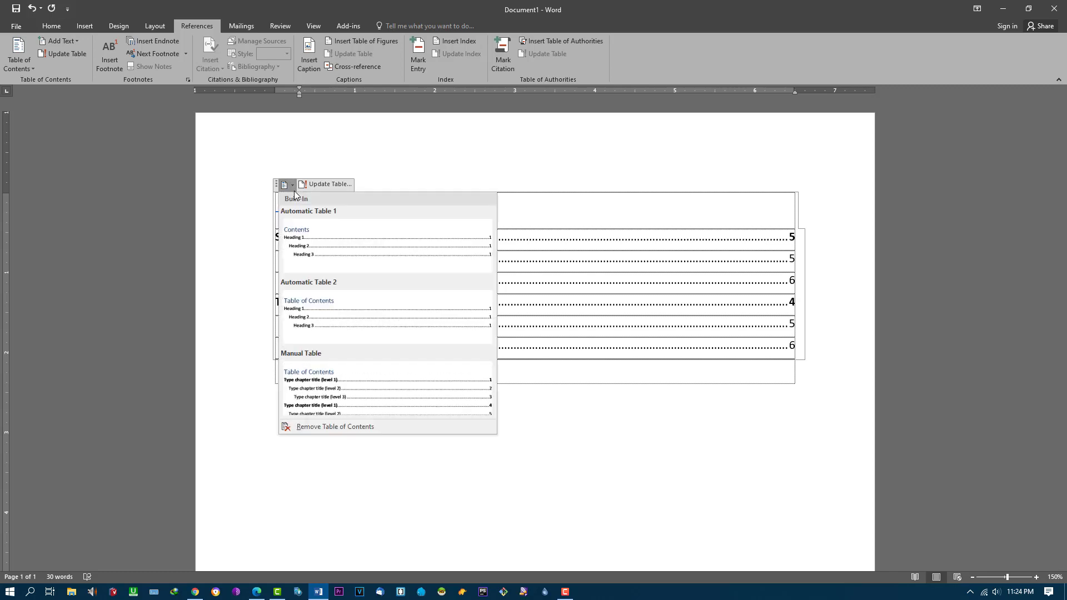
pyautogui.click(546, 437)
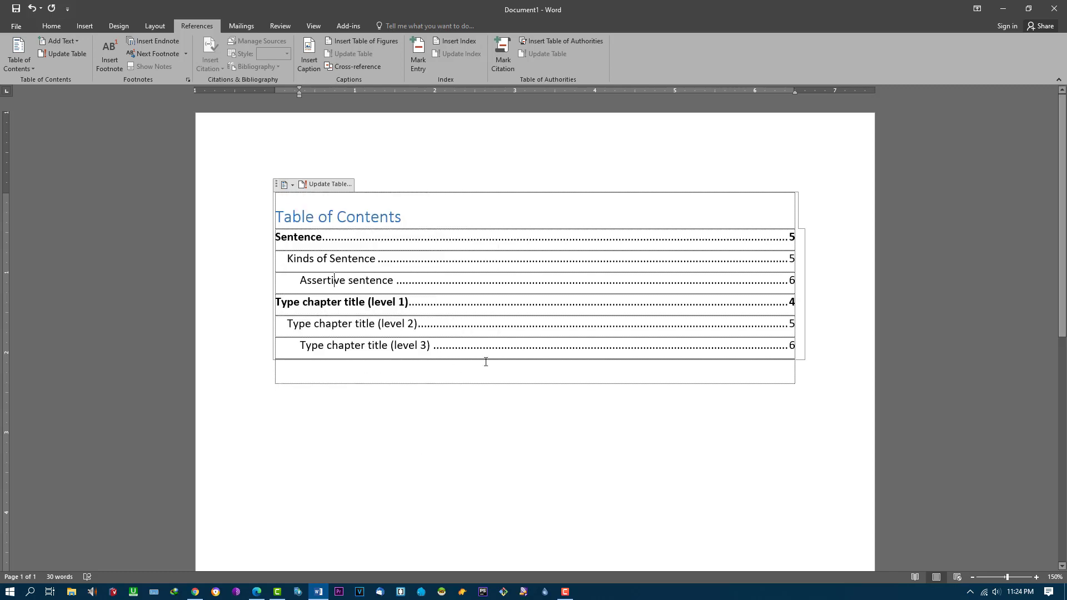
pyautogui.scroll(-1, 821, 235)
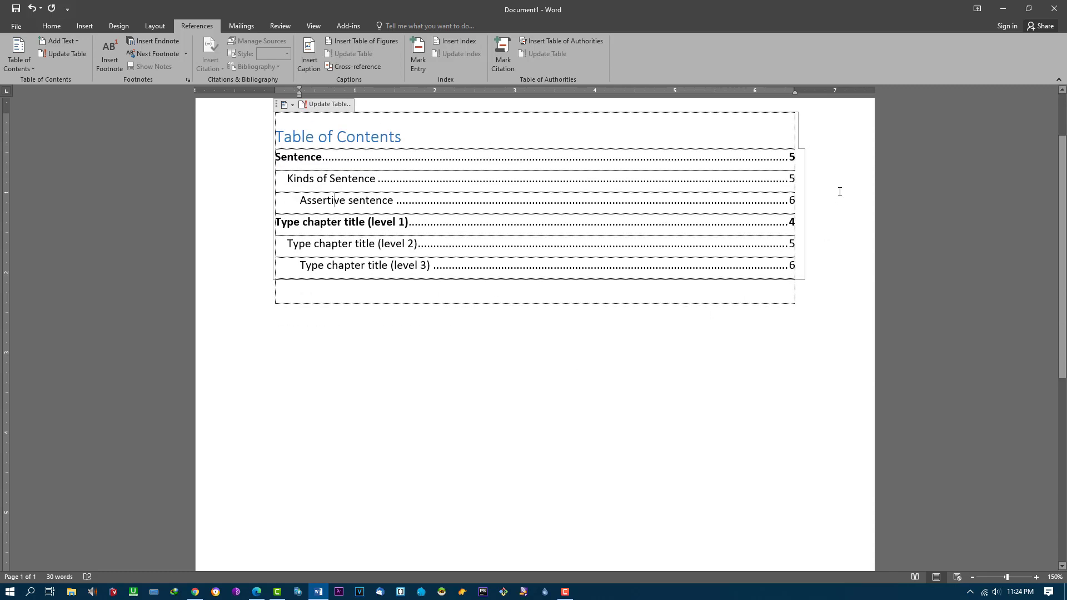
pyautogui.scroll(1, 820, 235)
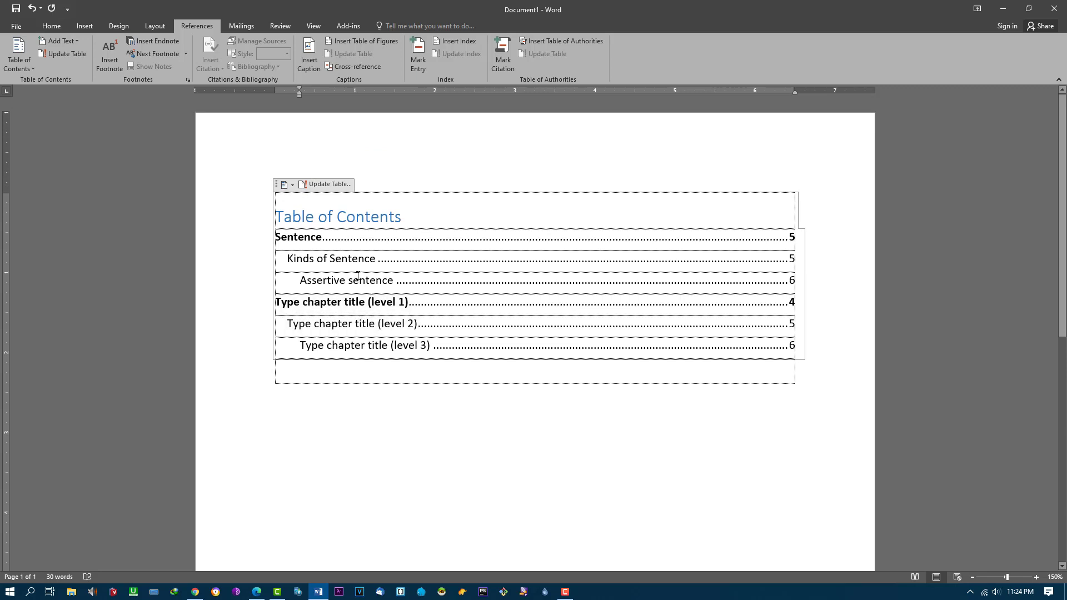
pyautogui.click(475, 282)
# Step: Insert footnote 1 reading Forma-9 on the Assertive sentence entry, then switch to Mailings
pyautogui.click(124, 62)
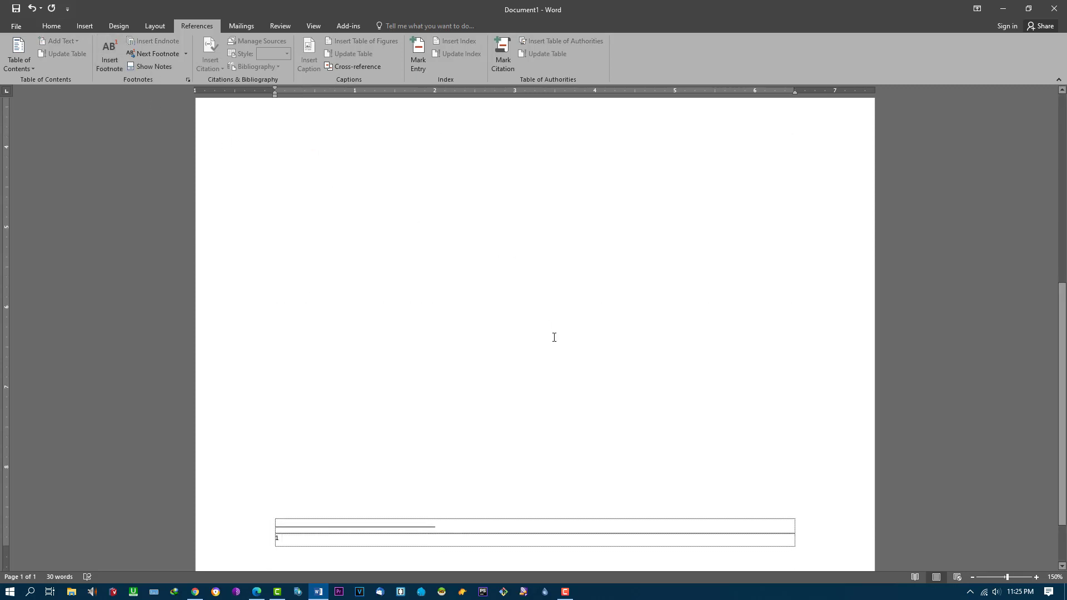
pyautogui.scroll(-1, 509, 506)
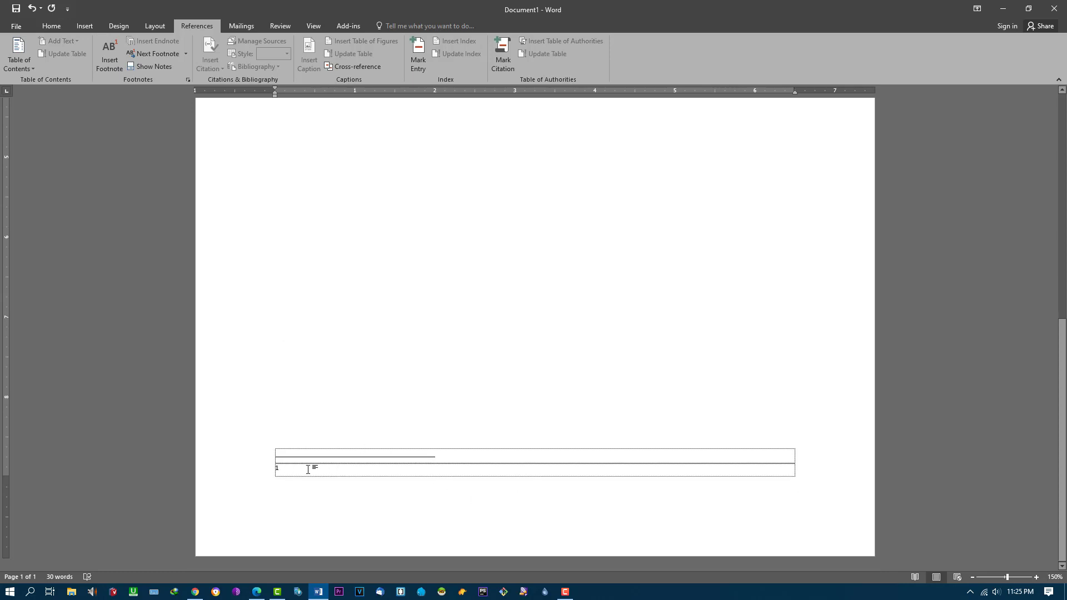
pyautogui.write('forma')
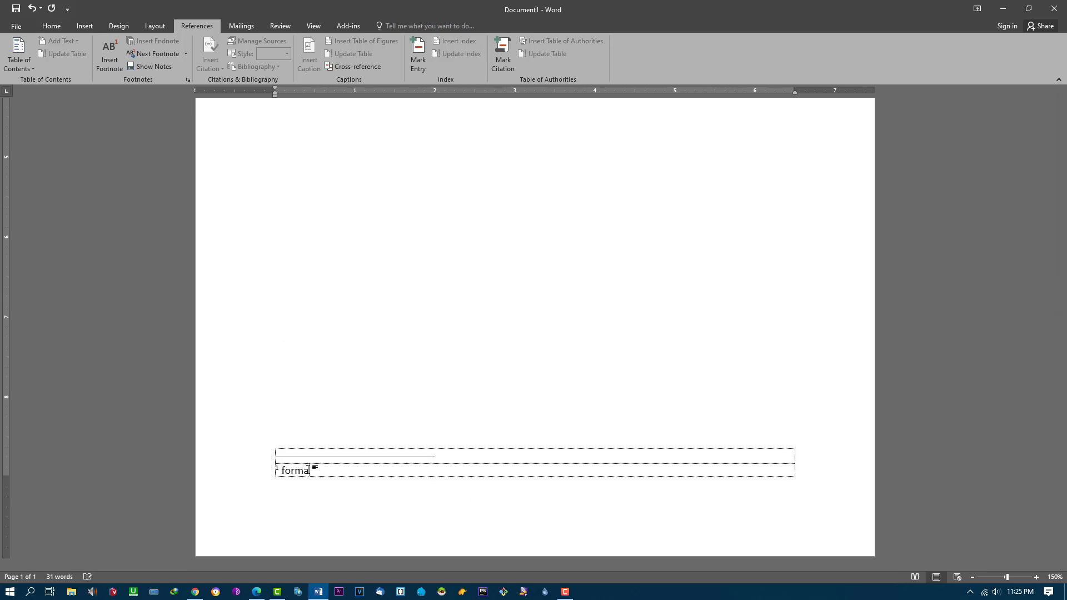
pyautogui.write('-9')
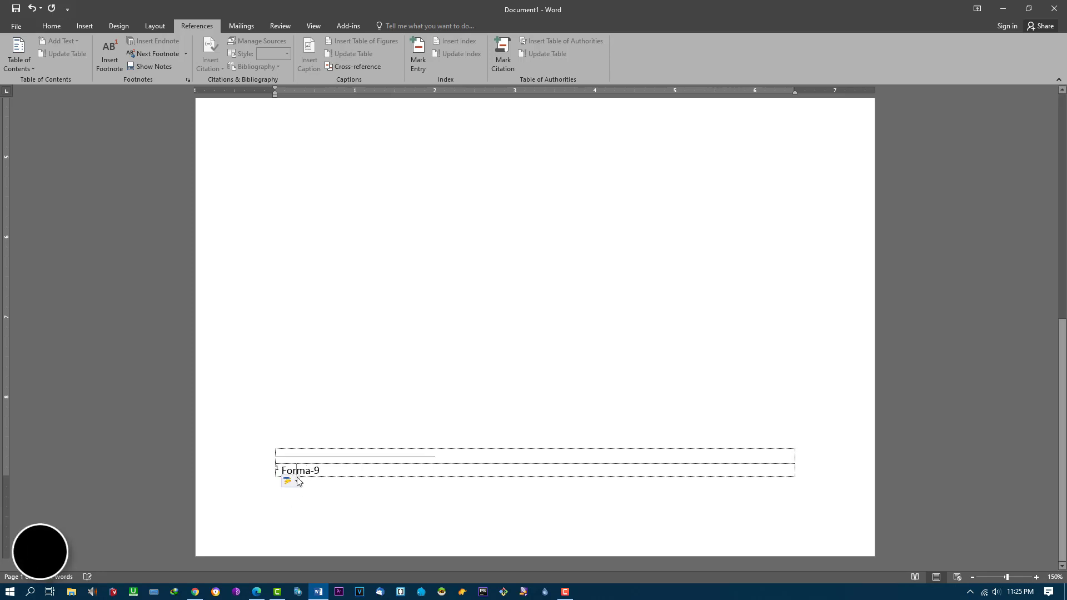
pyautogui.click(296, 481)
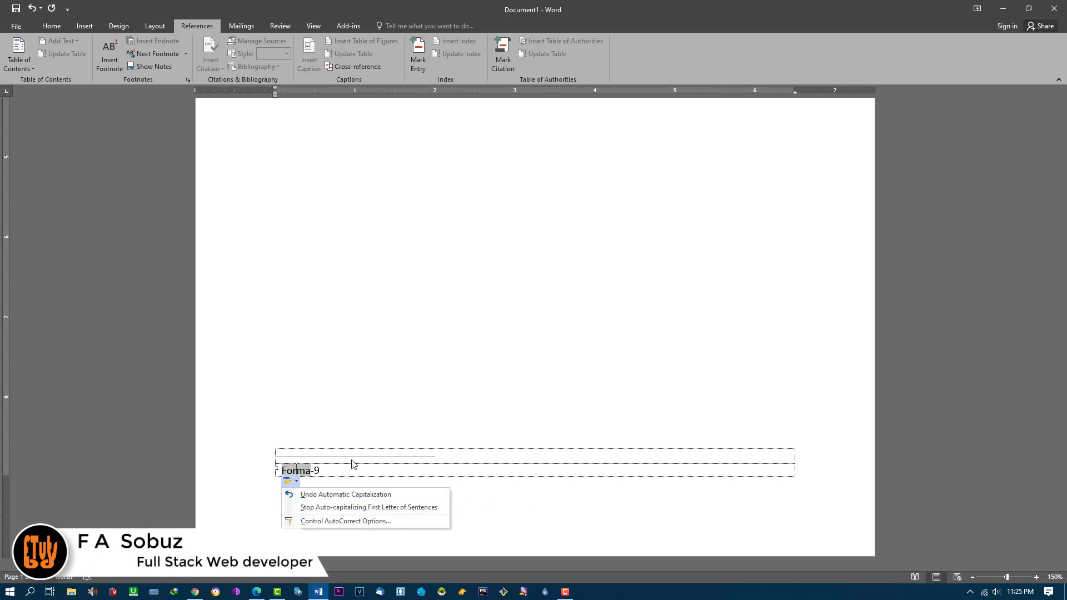
pyautogui.click(351, 460)
pyautogui.scroll(3, 353, 460)
pyautogui.scroll(-3, 369, 405)
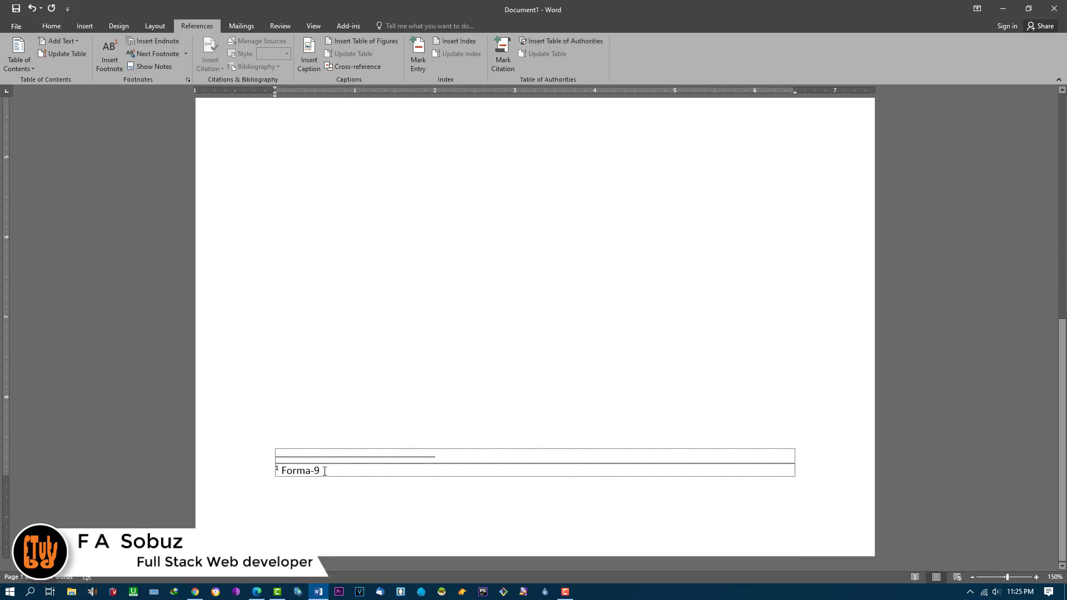
pyautogui.moveTo(325, 471); pyautogui.dragTo(276, 472)
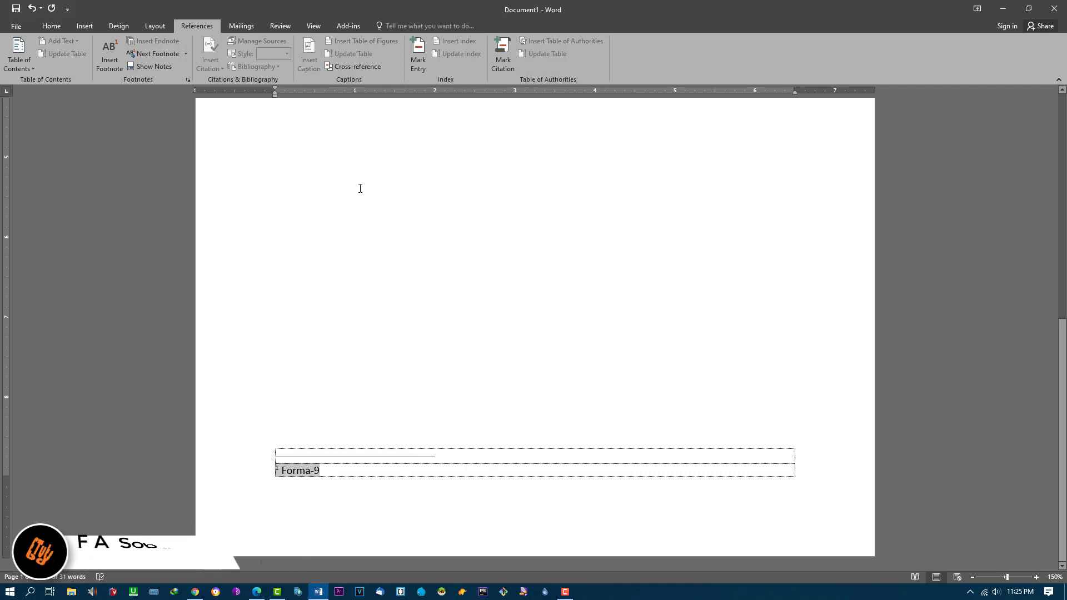
pyautogui.click(278, 469)
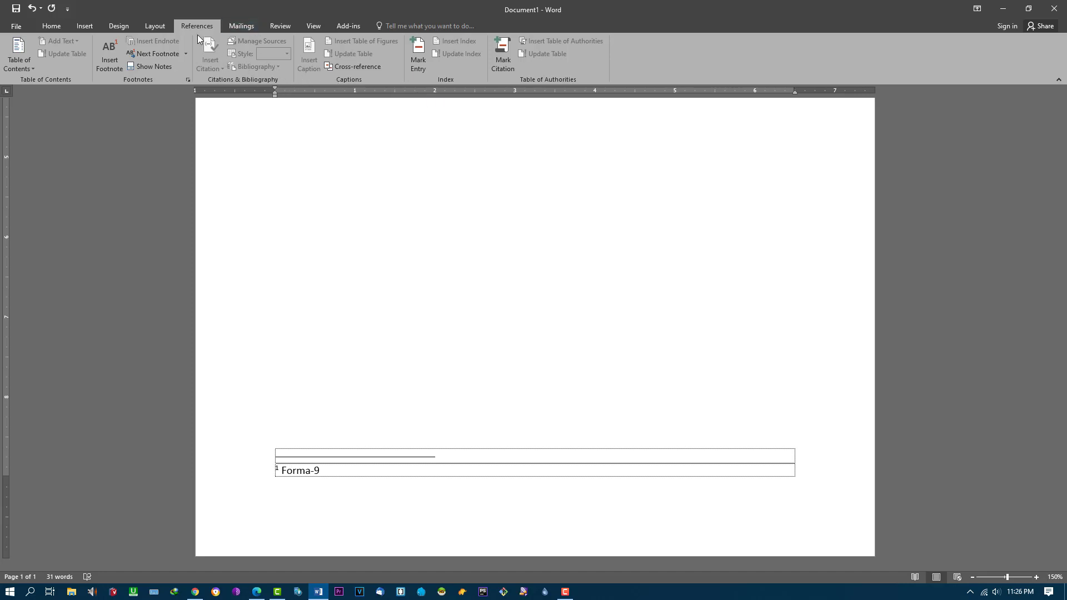
pyautogui.click(239, 27)
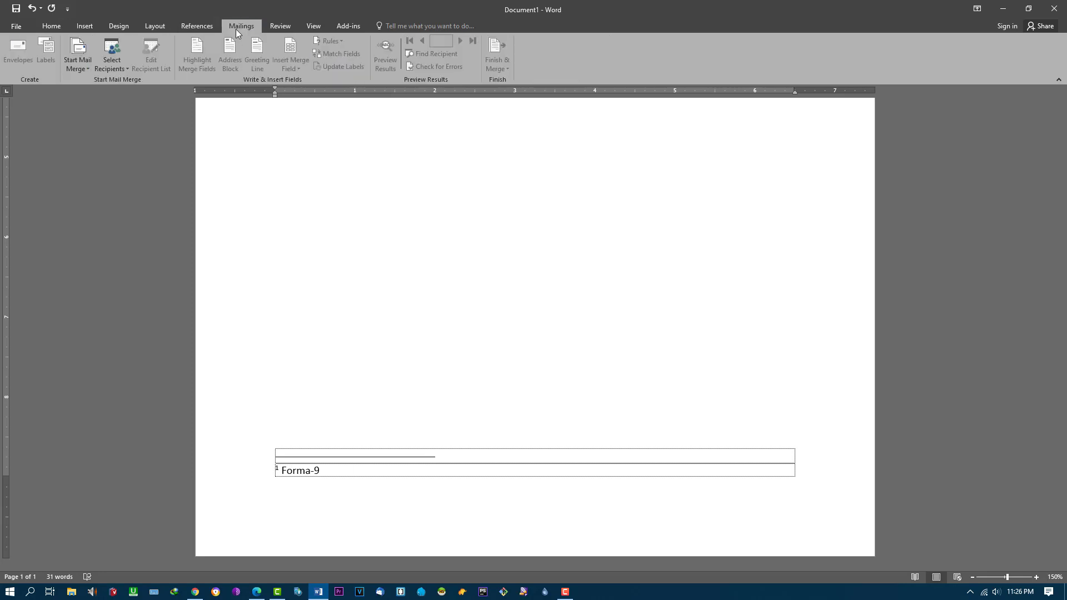
pyautogui.scroll(8, 209, 150)
# Step: Pick Manual Table from the contents control's gallery, leaving only an empty box on the page
pyautogui.click(283, 279)
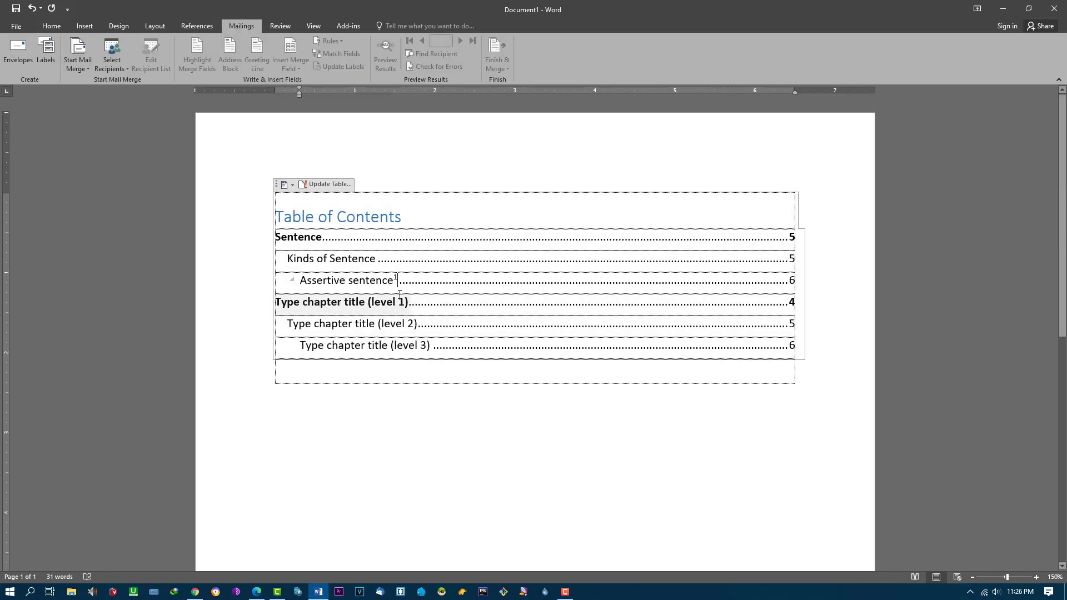
pyautogui.click(291, 187)
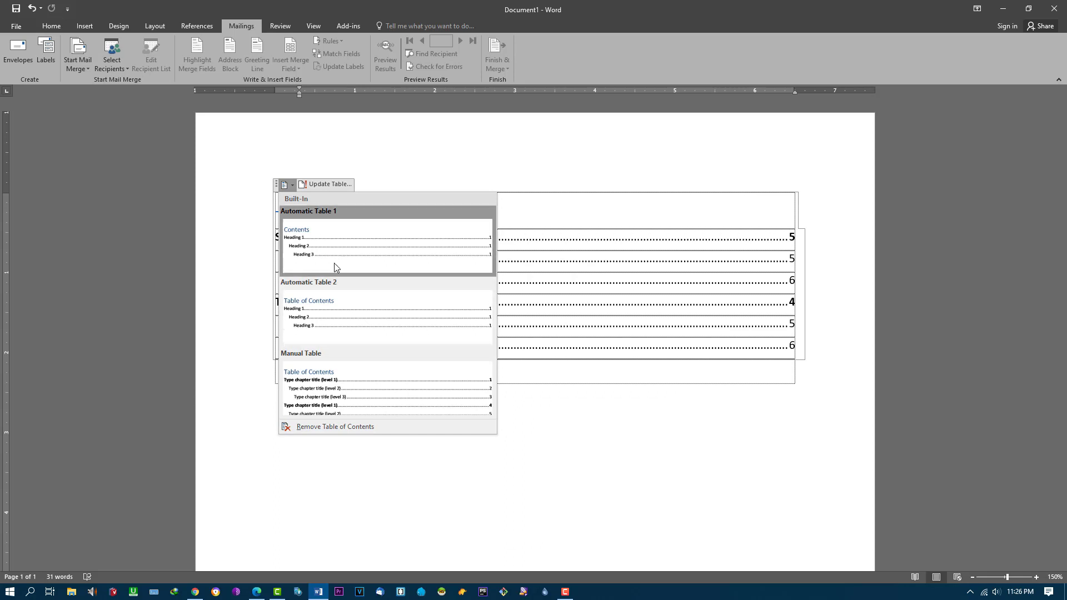
pyautogui.click(334, 419)
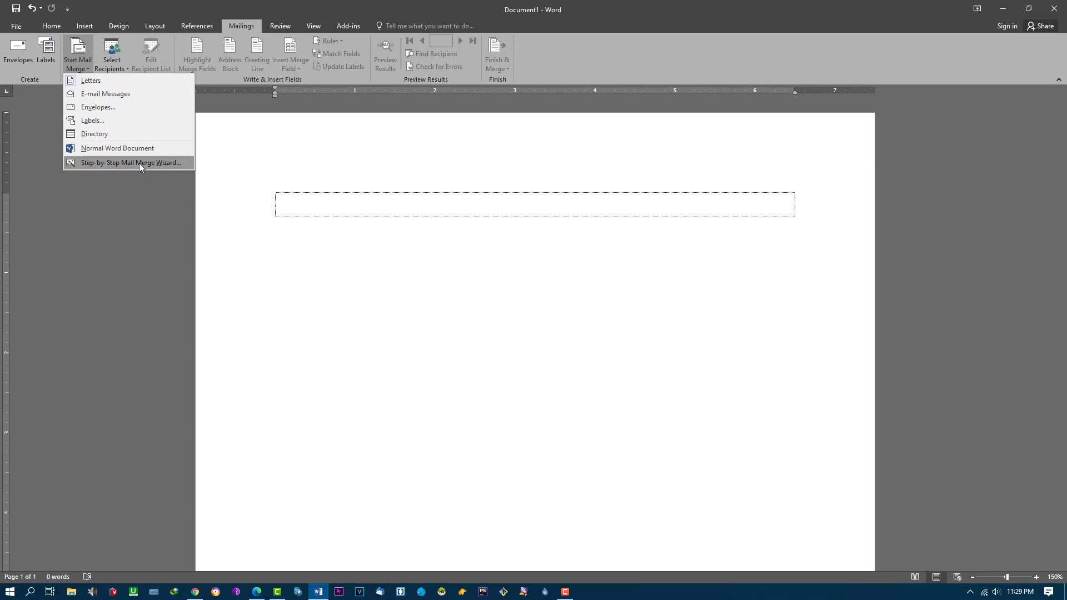
# Step: Dismiss the Start Mail Merge list by clicking inside the empty box
pyautogui.click(319, 207)
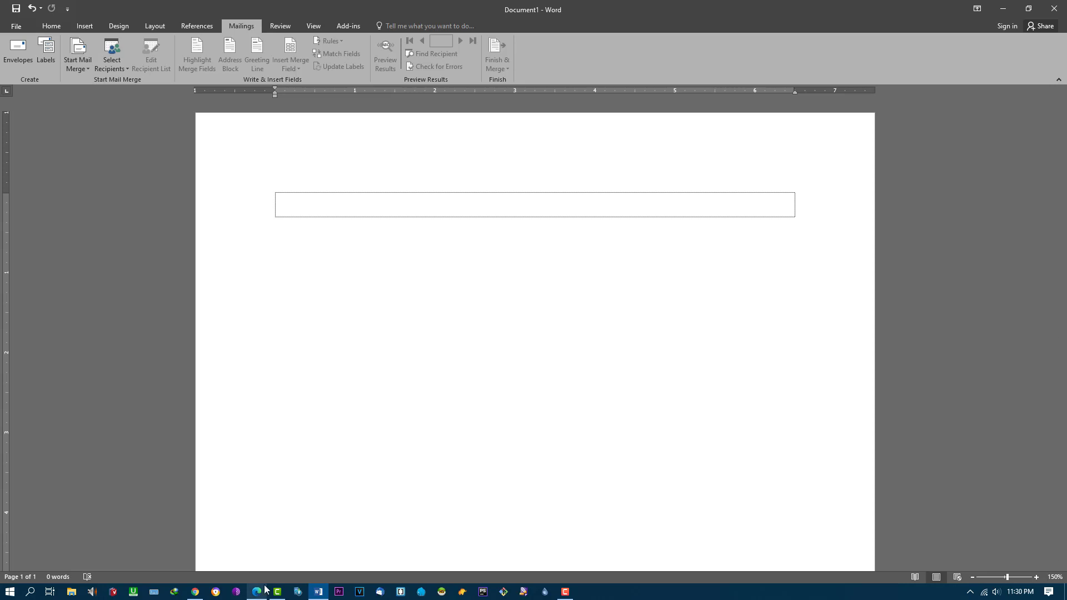
# Step: Launch Excel from the taskbar search and create a blank workbook
pyautogui.click(31, 592)
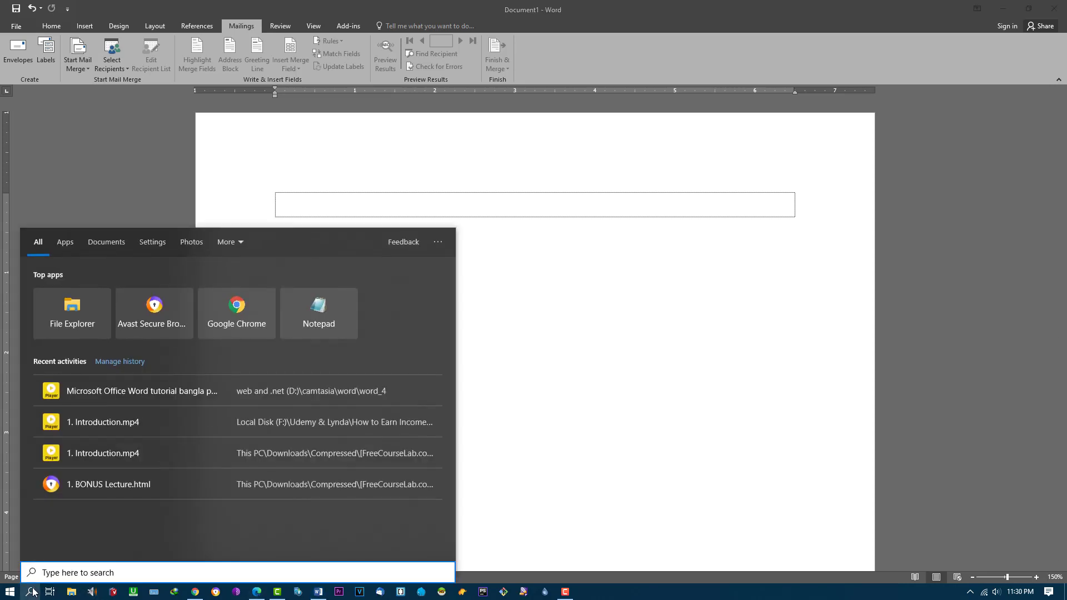
pyautogui.write('excel')
pyautogui.press('Return')
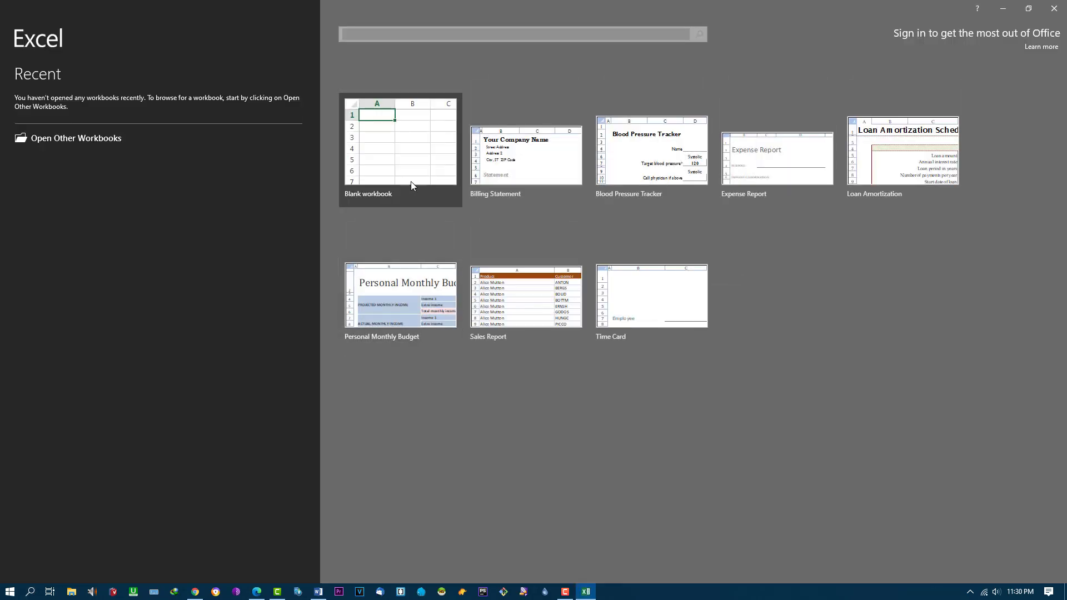
pyautogui.click(411, 183)
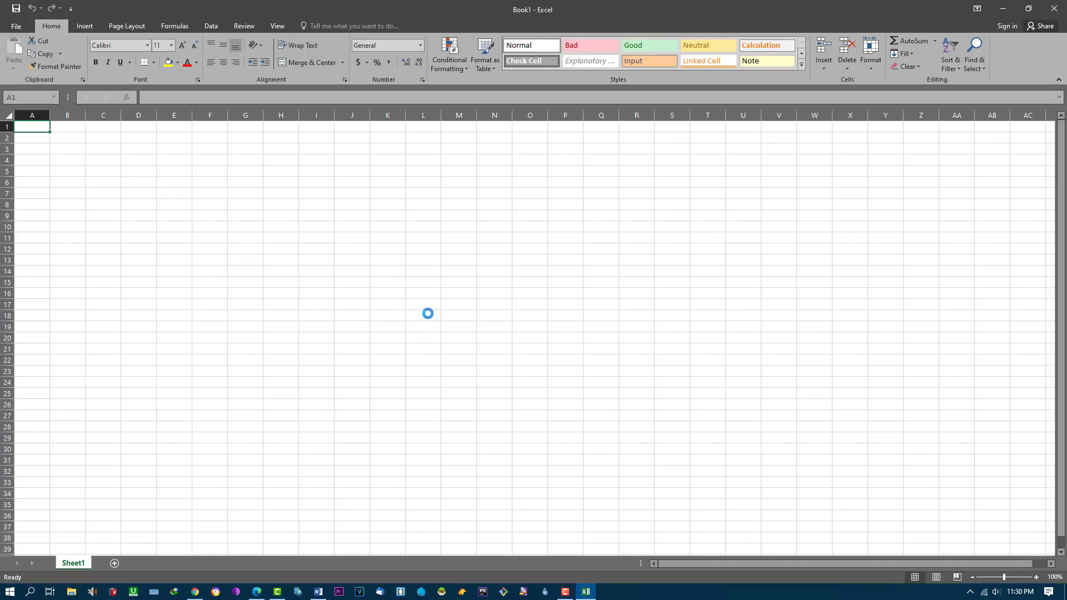
pyautogui.keyDown('ctrl'); pyautogui.scroll(8, 428, 314); pyautogui.keyUp('ctrl')
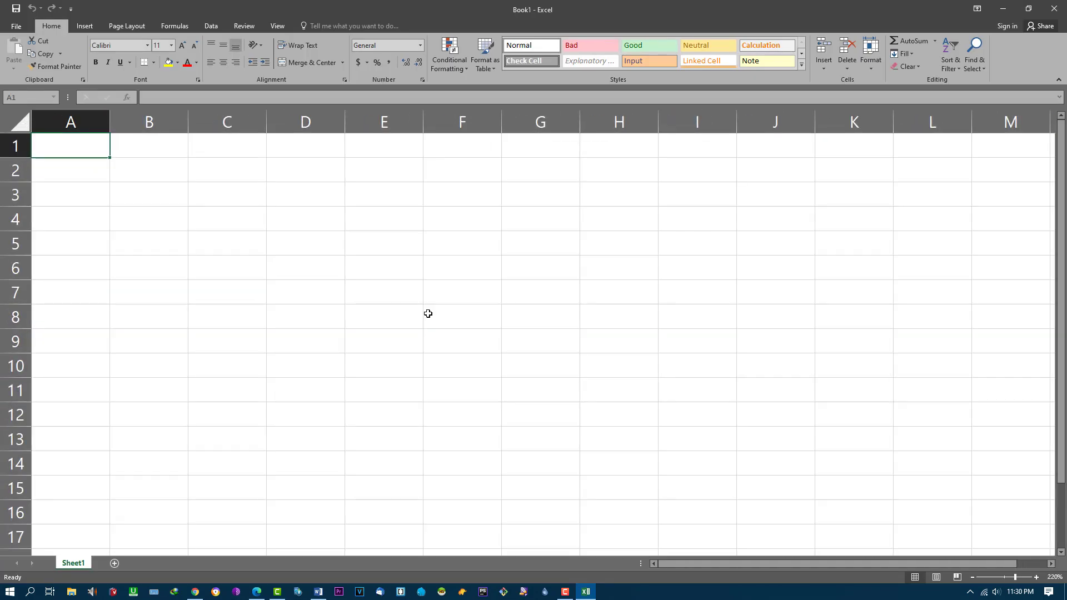
# Step: Enter Name in cell A2, then clear it again
pyautogui.click(73, 172)
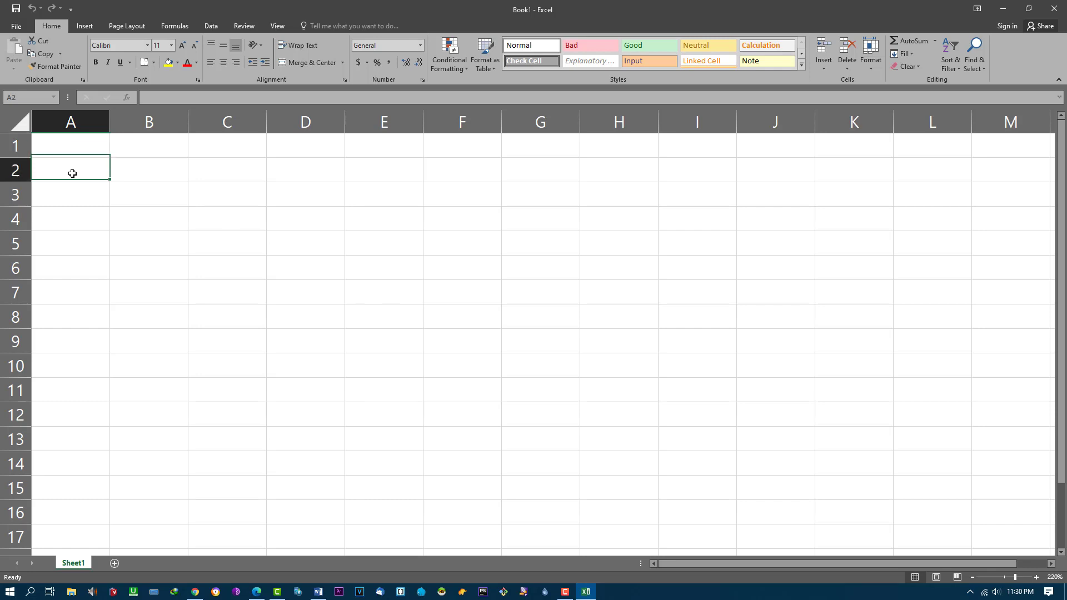
pyautogui.click(76, 154)
pyautogui.click(74, 169)
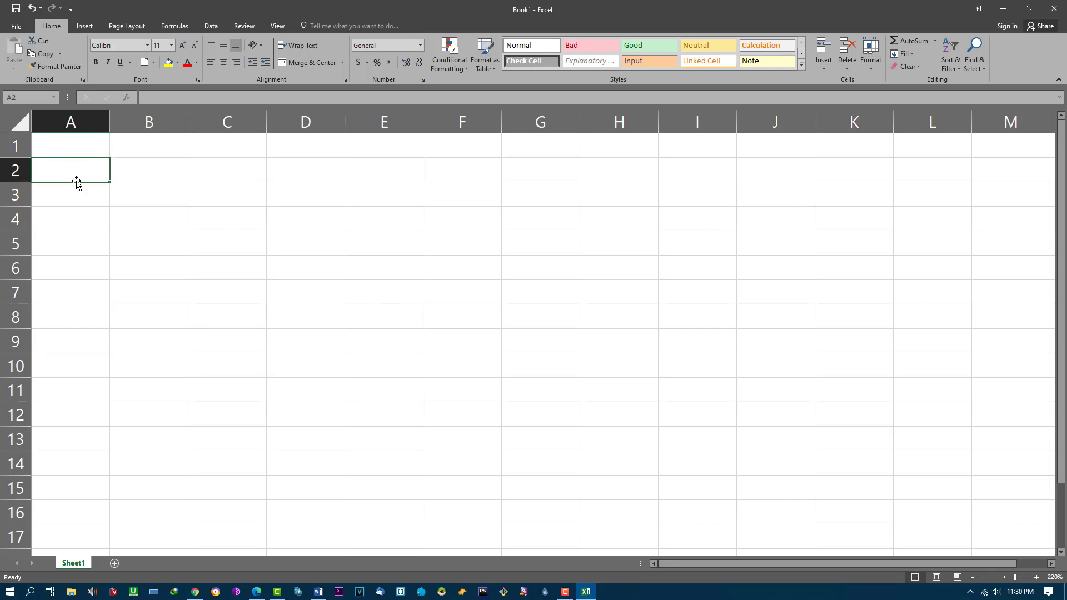
pyautogui.write('Name')
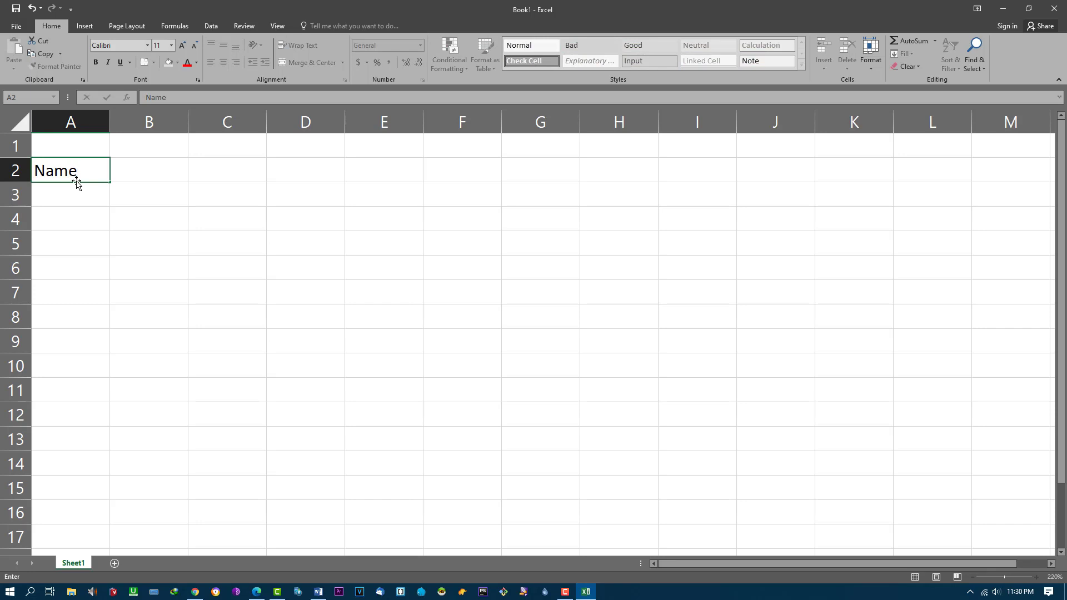
pyautogui.click(146, 174)
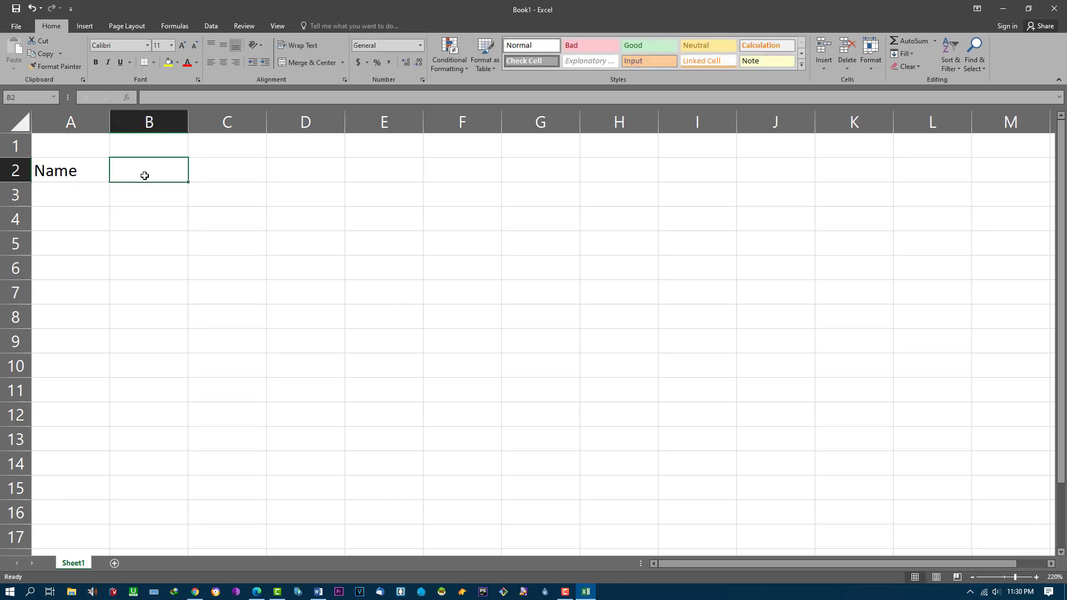
pyautogui.click(84, 176)
pyautogui.press('BackSpace')
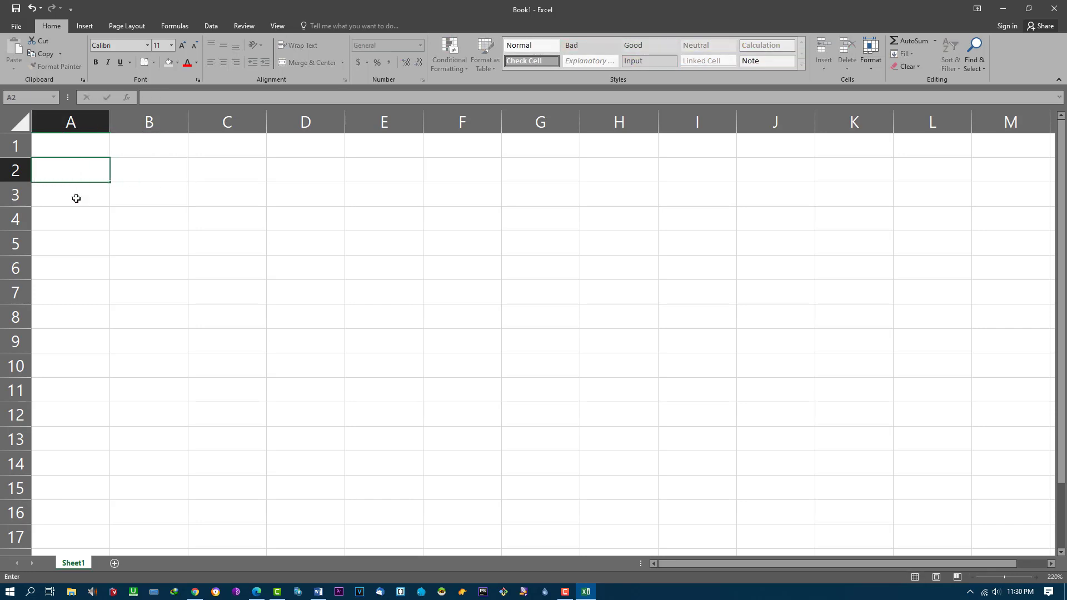
# Step: Type the headers Name, Phone, Age and Village into cells A1 through D1
pyautogui.click(53, 153)
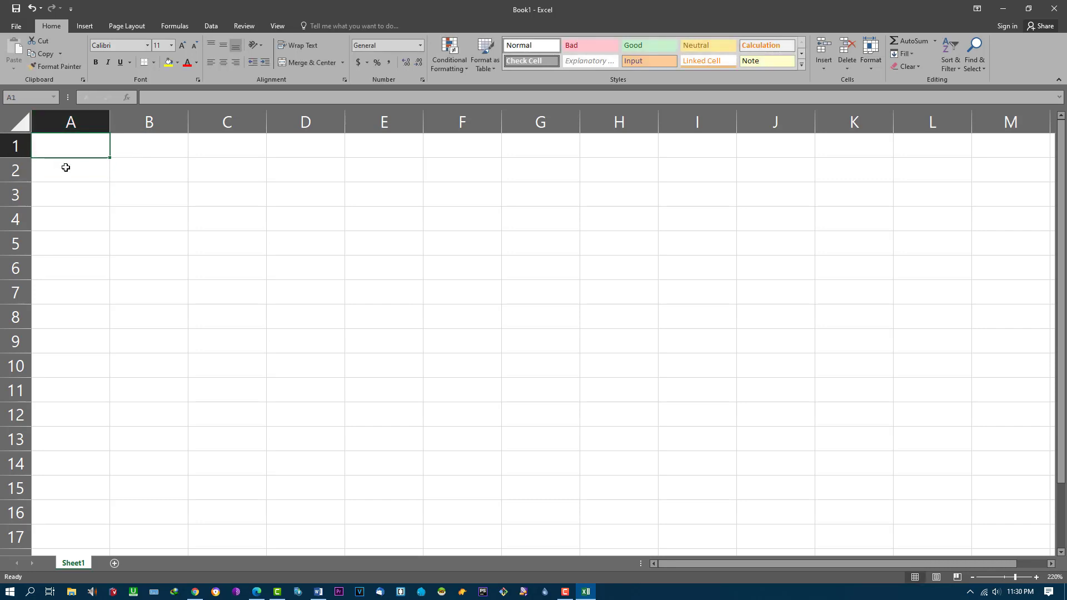
pyautogui.write('Name')
pyautogui.press('Tab')
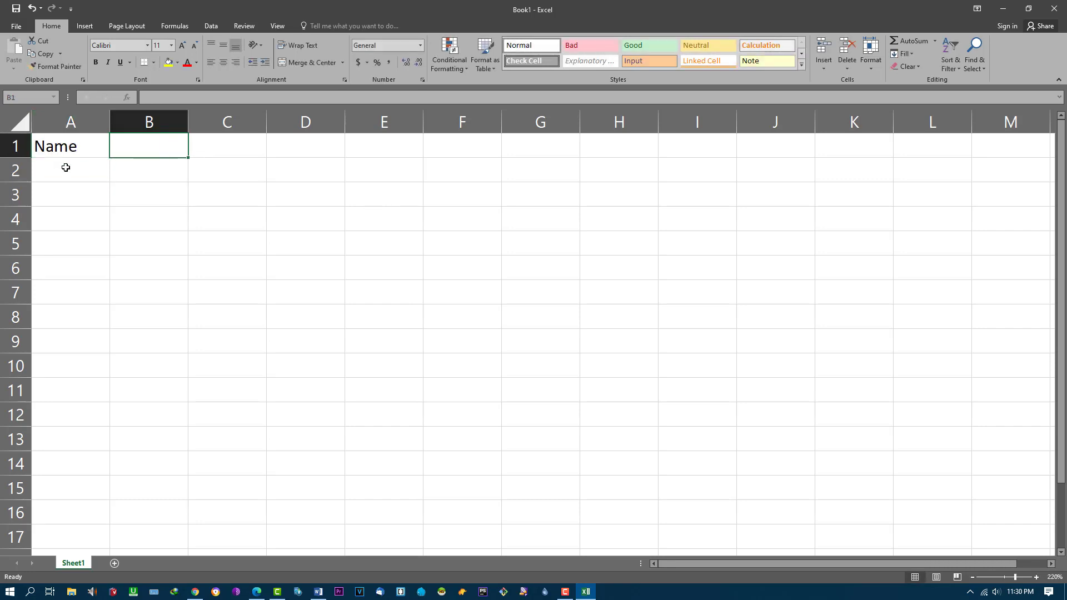
pyautogui.write('Phone')
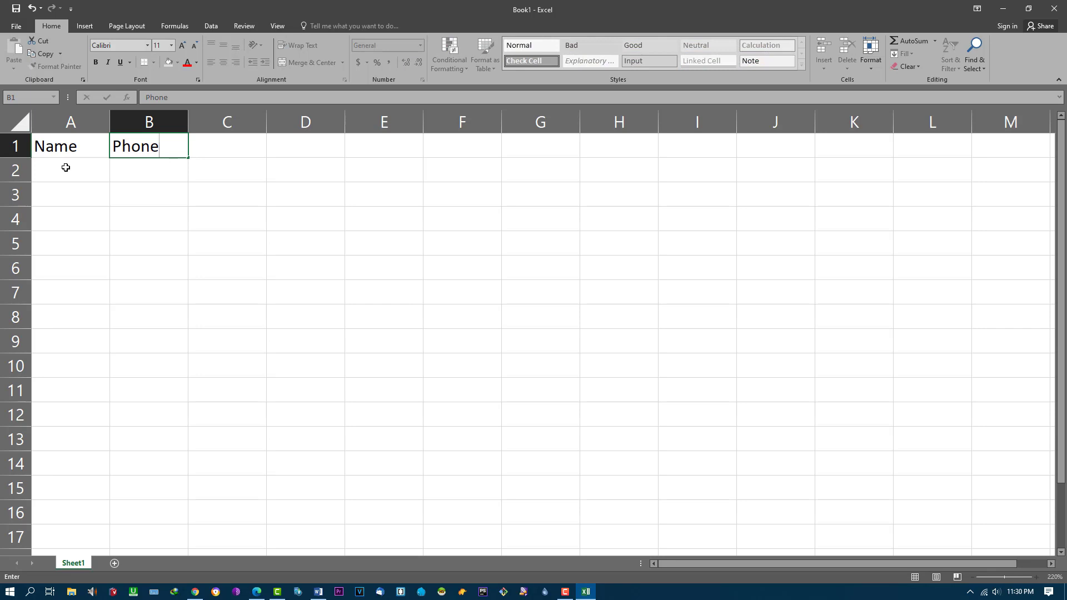
pyautogui.press('Tab')
pyautogui.write('Age')
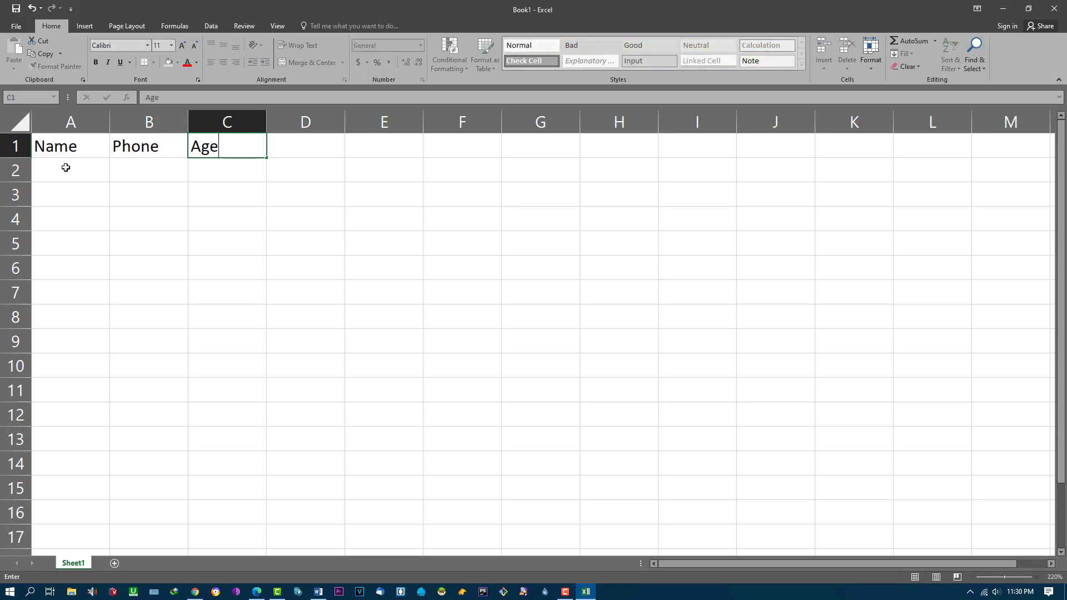
pyautogui.press('Tab')
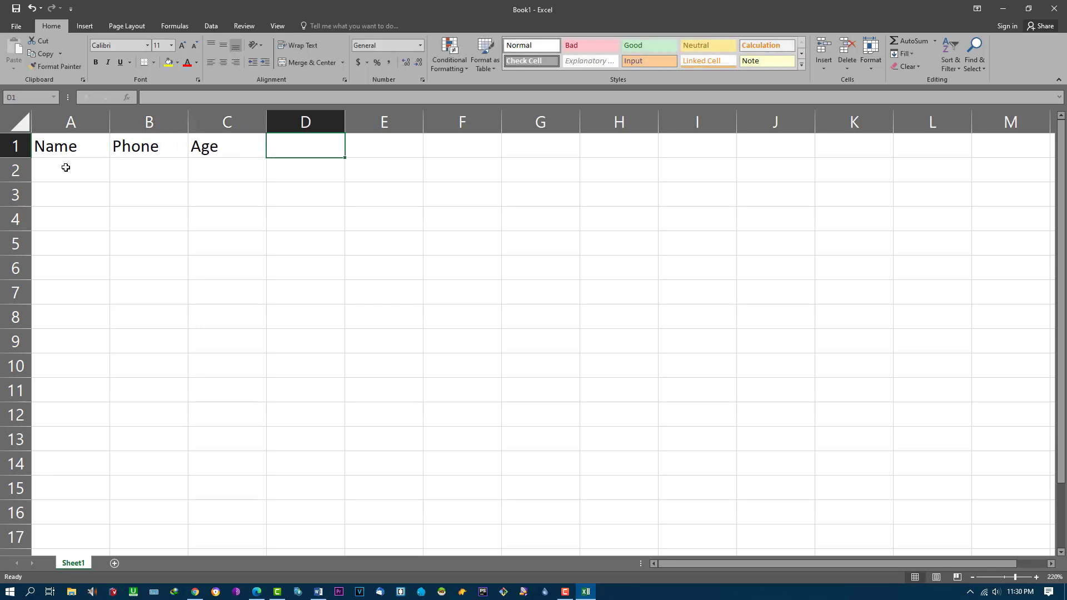
pyautogui.write('Village')
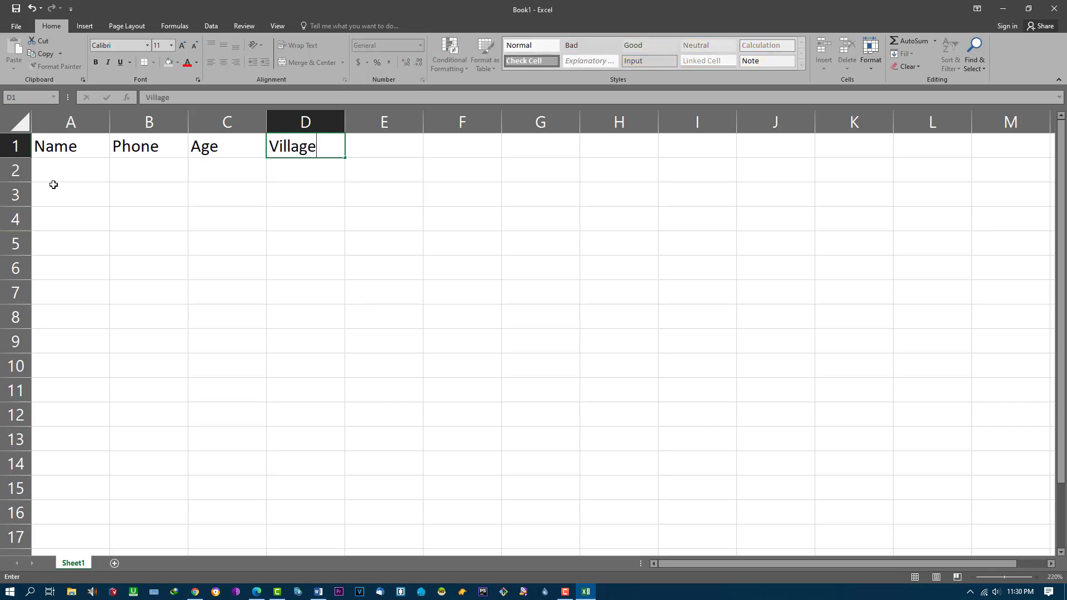
# Step: Enter the first record in A2:D2: a person's name, a phone number, age 20, and Rangpur
pyautogui.click(81, 185)
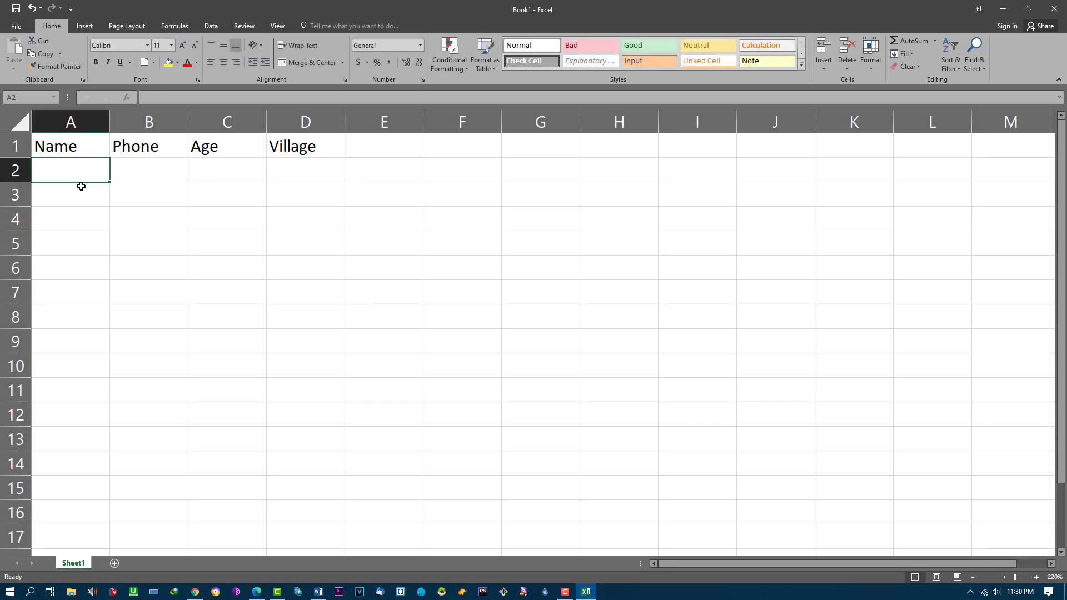
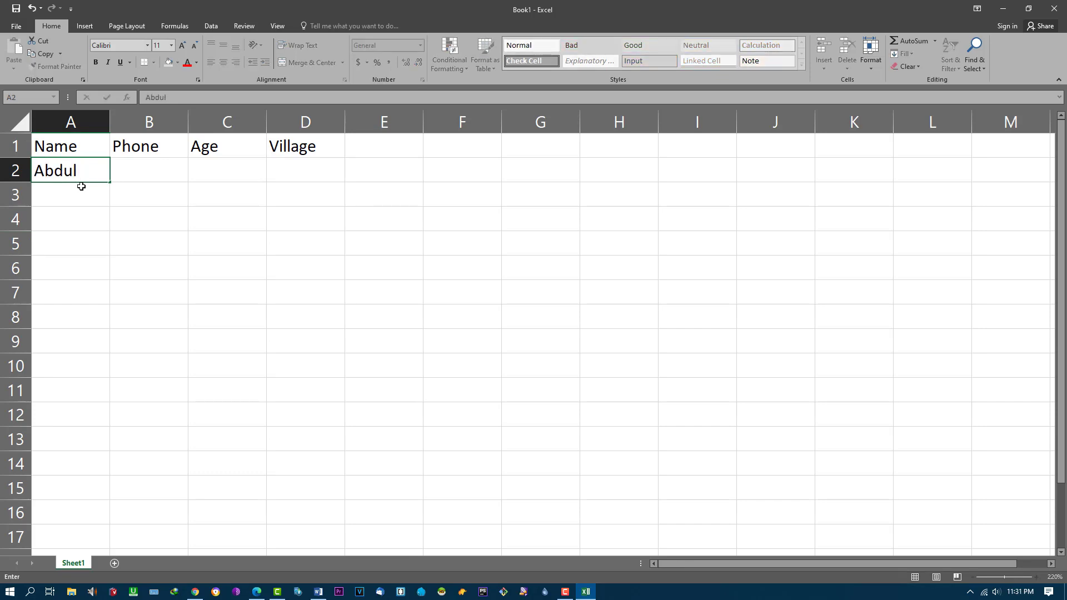
pyautogui.click(147, 172)
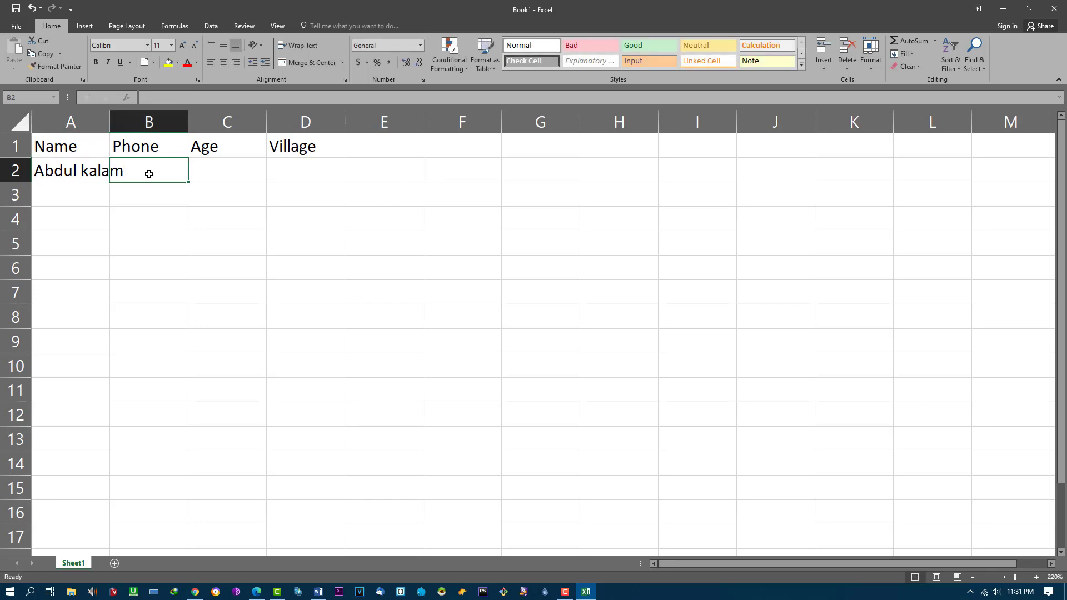
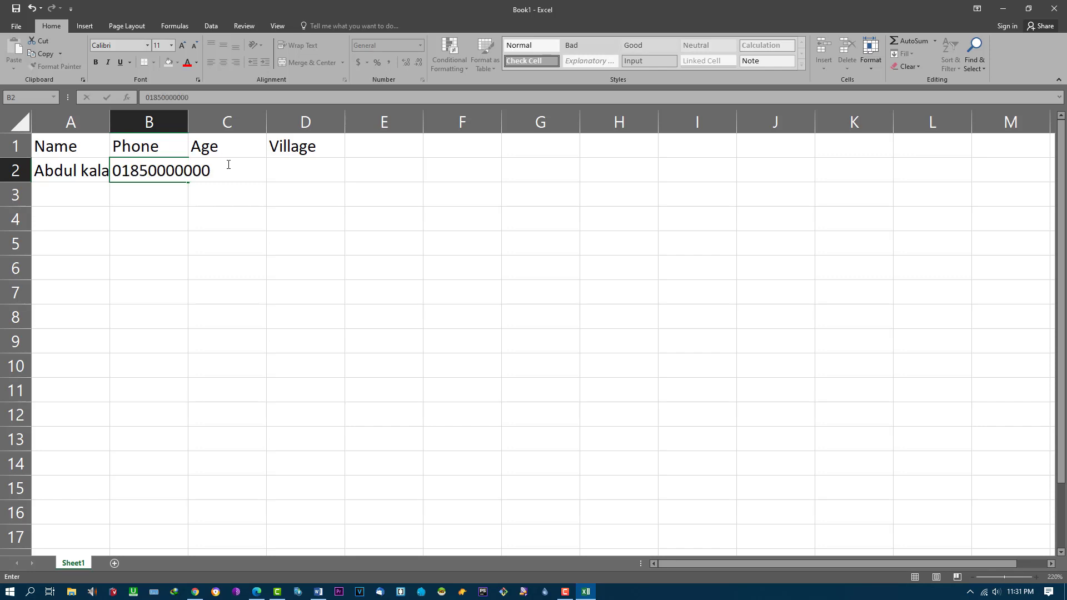
pyautogui.click(228, 165)
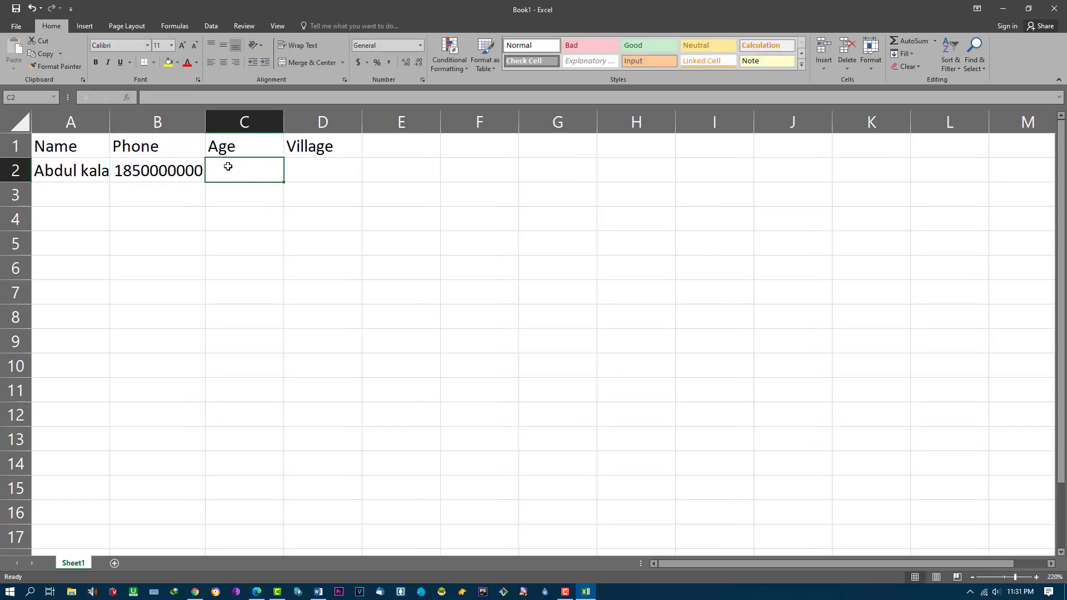
pyautogui.write('20')
pyautogui.press('Tab')
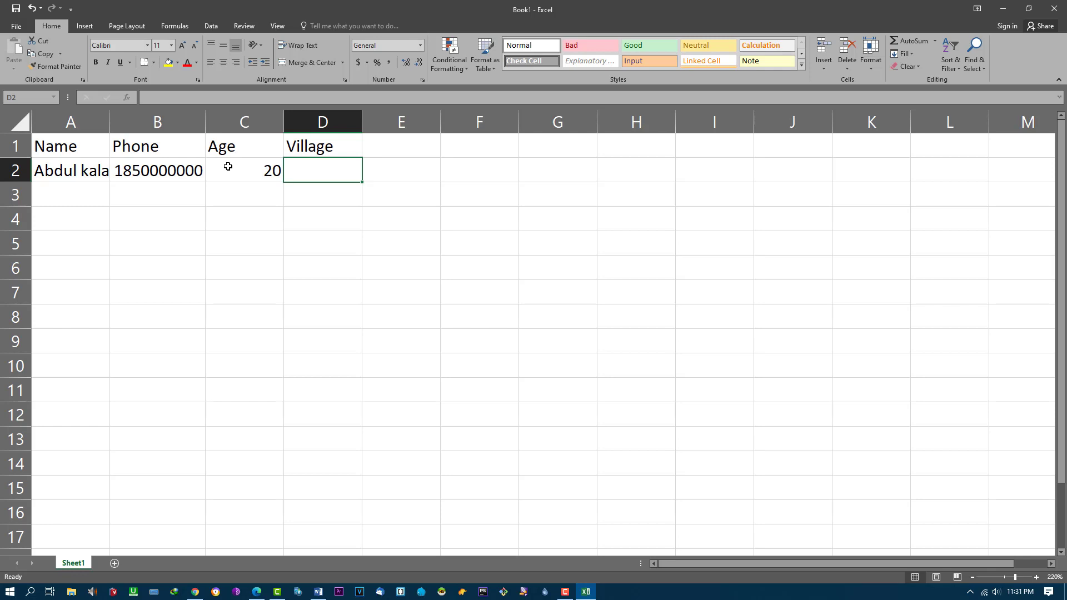
pyautogui.write('Rangpur')
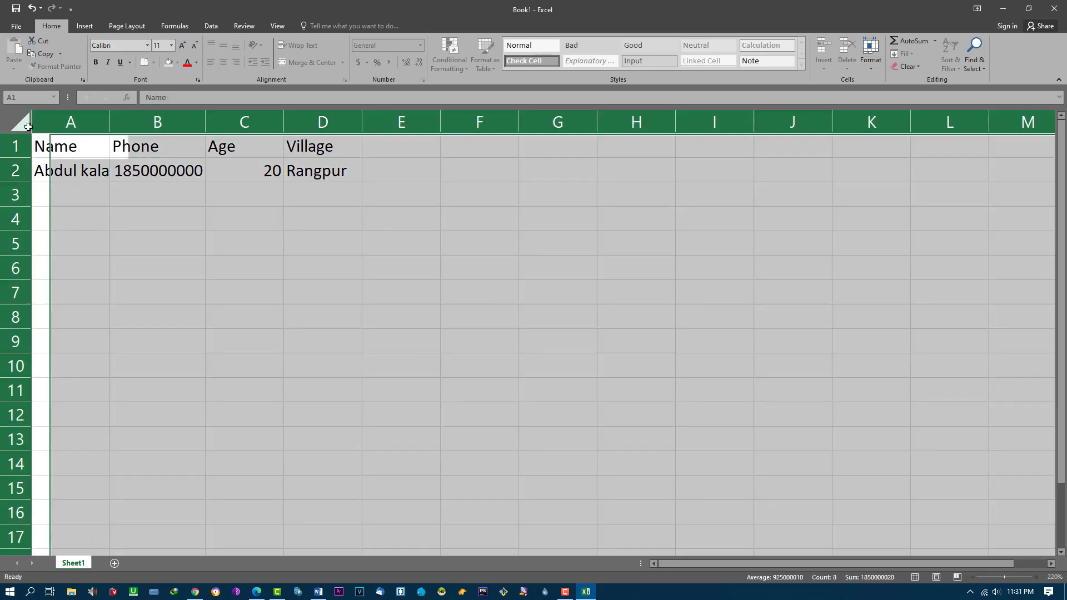
pyautogui.click(22, 123)
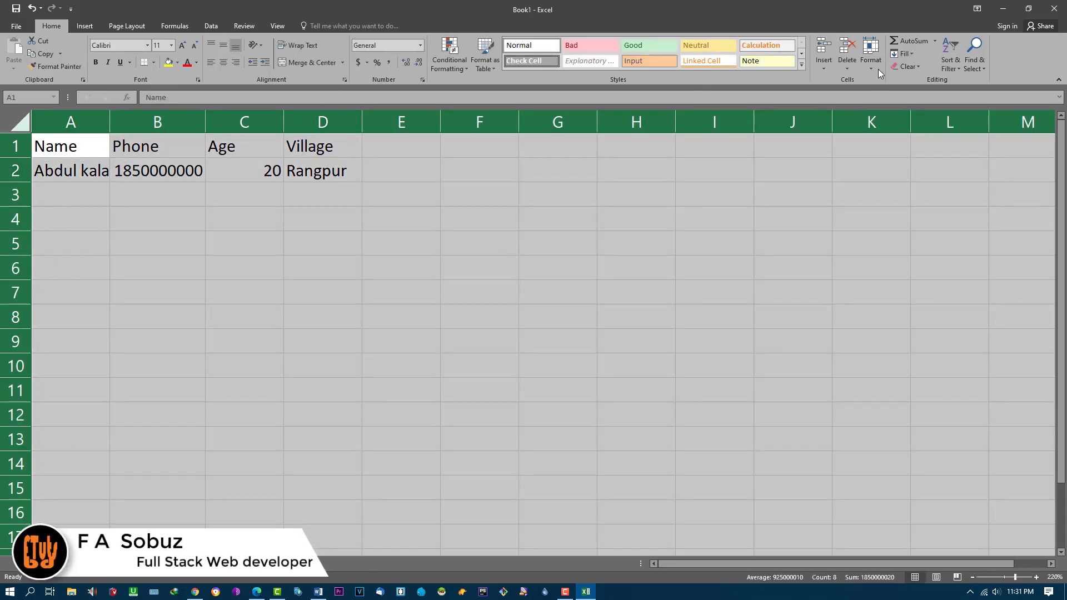
# Step: AutoFit the column widths of the whole sheet to their contents
pyautogui.click(913, 52)
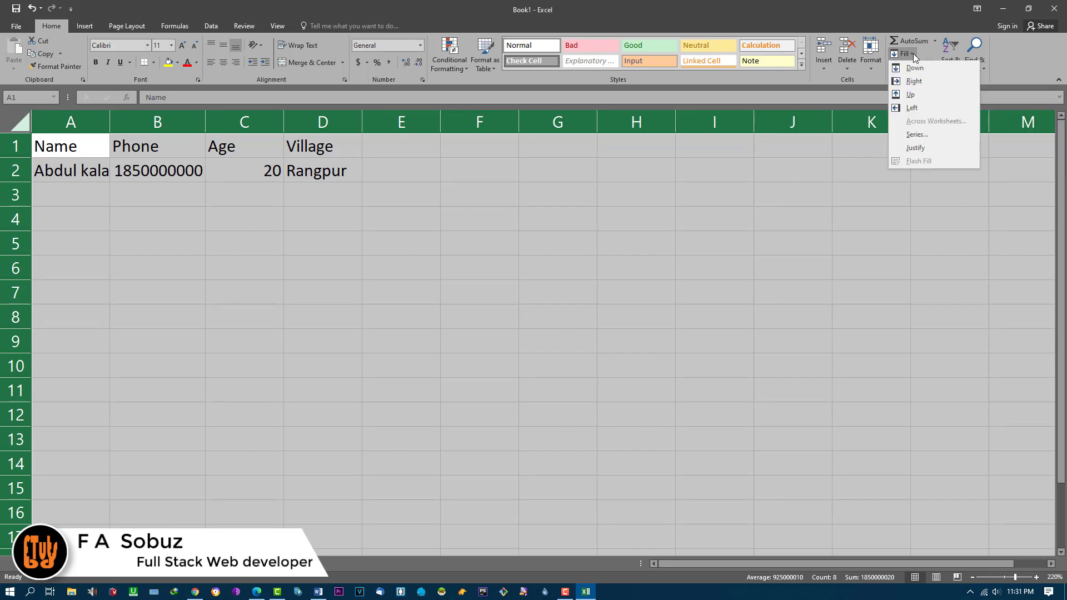
pyautogui.click(873, 68)
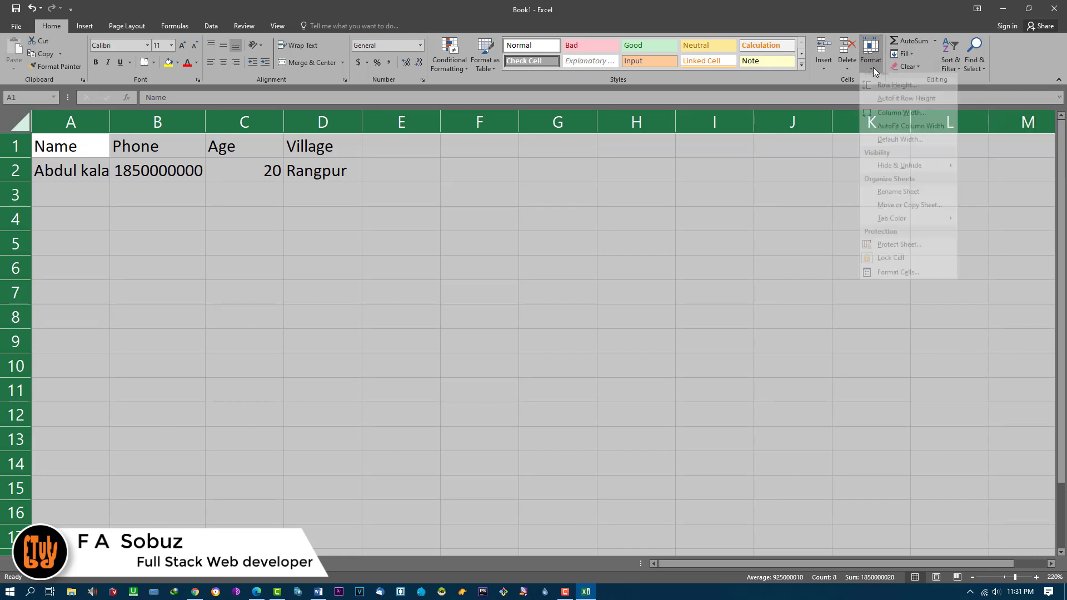
pyautogui.click(815, 120)
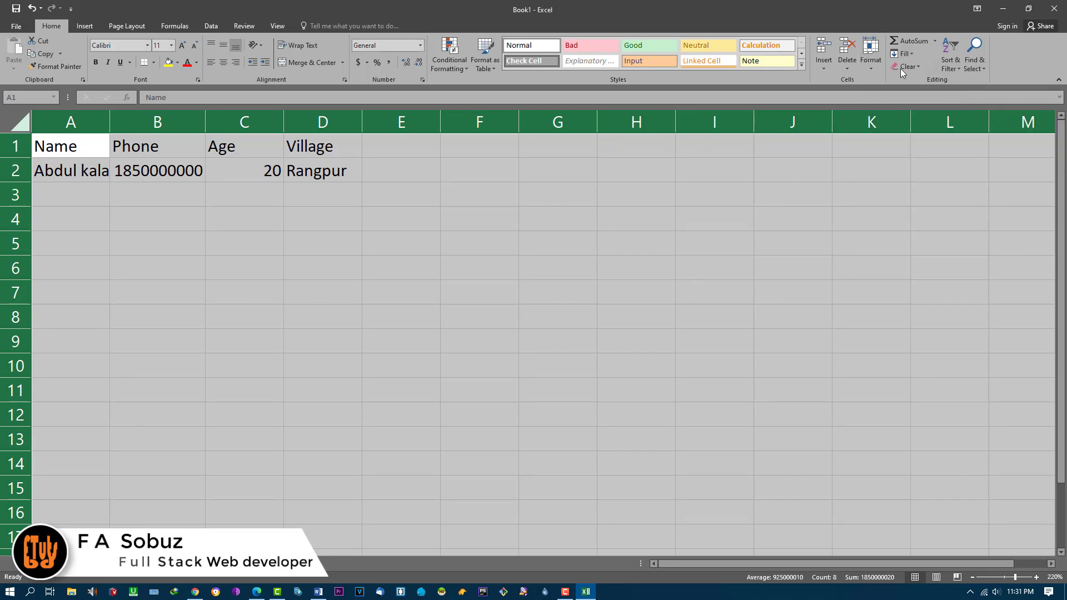
pyautogui.click(871, 64)
pyautogui.click(906, 134)
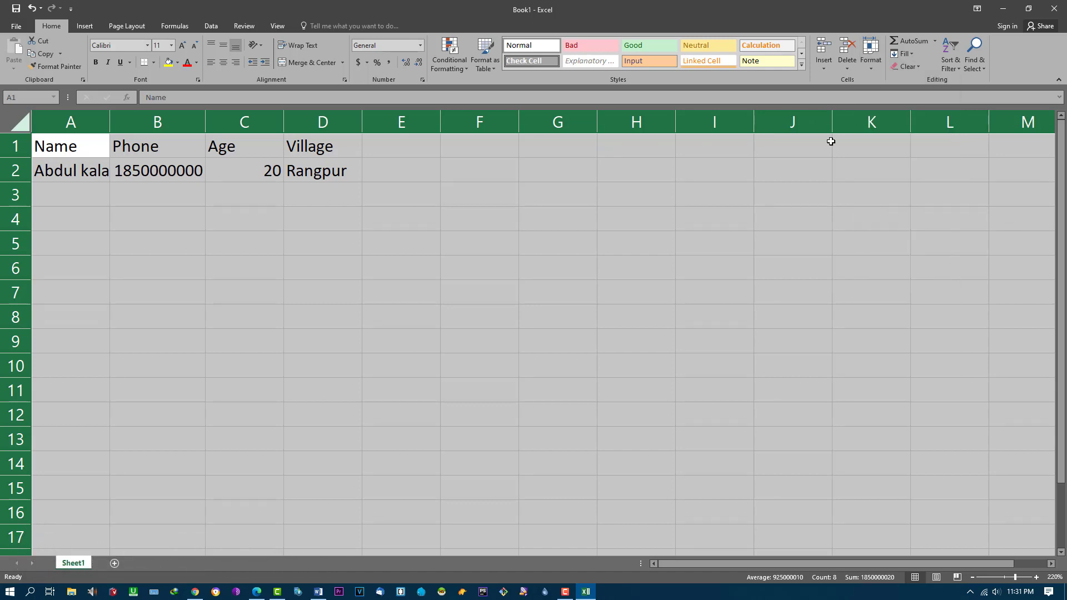
pyautogui.click(131, 225)
# Step: Add the second record in row 3: a name, the copied phone number, age 18, Khulna
pyautogui.click(72, 202)
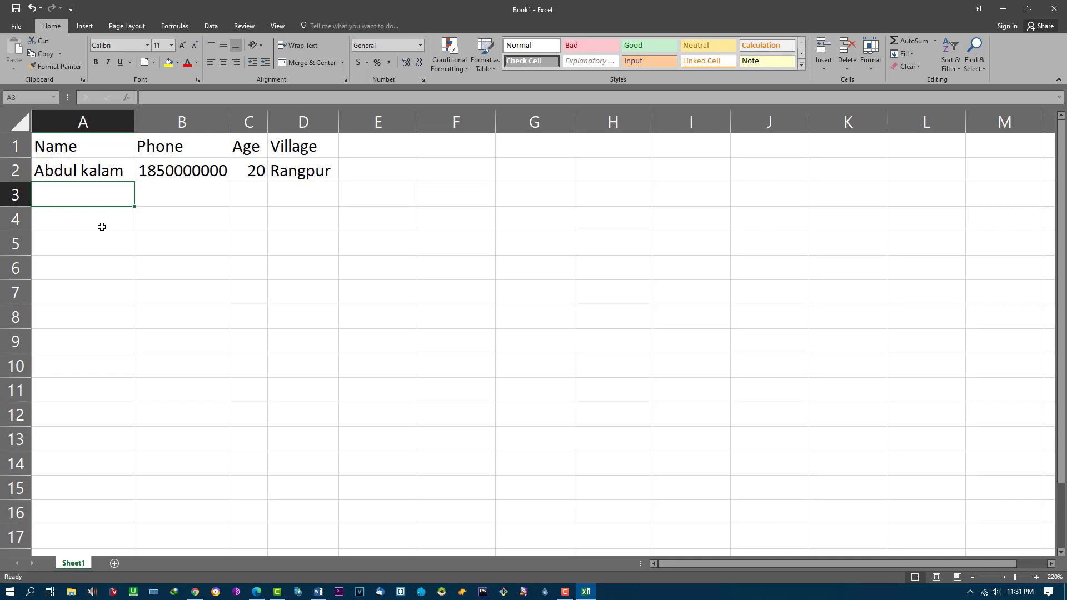
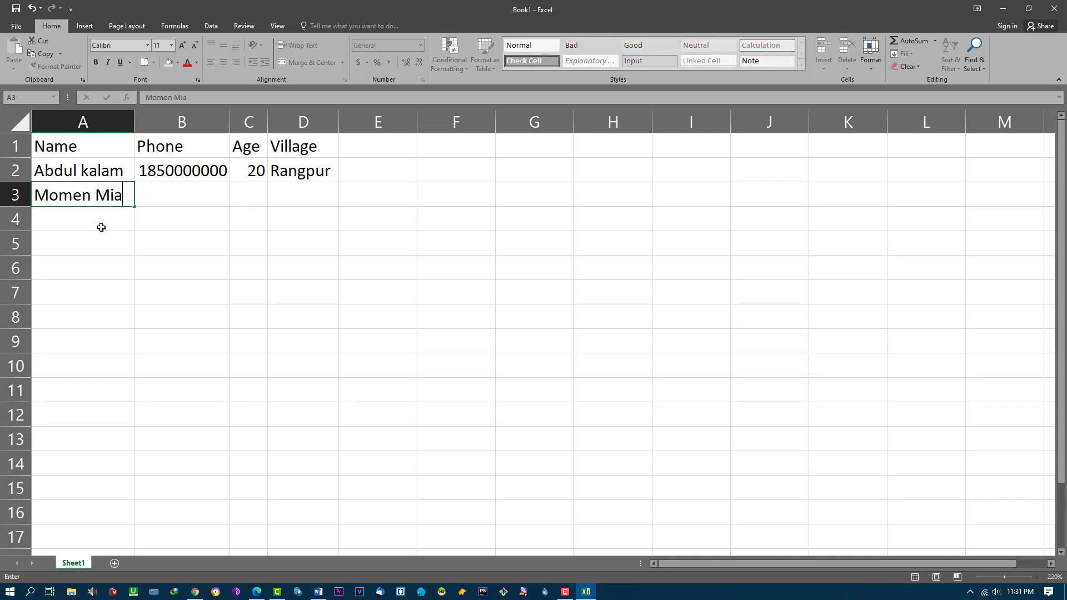
pyautogui.press('Tab')
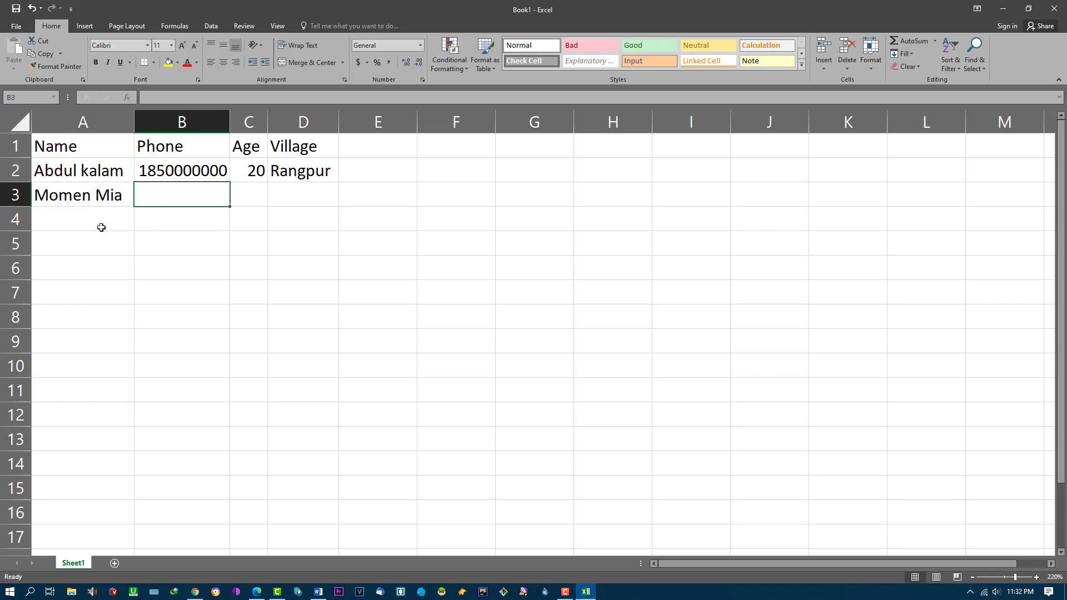
pyautogui.click(178, 173)
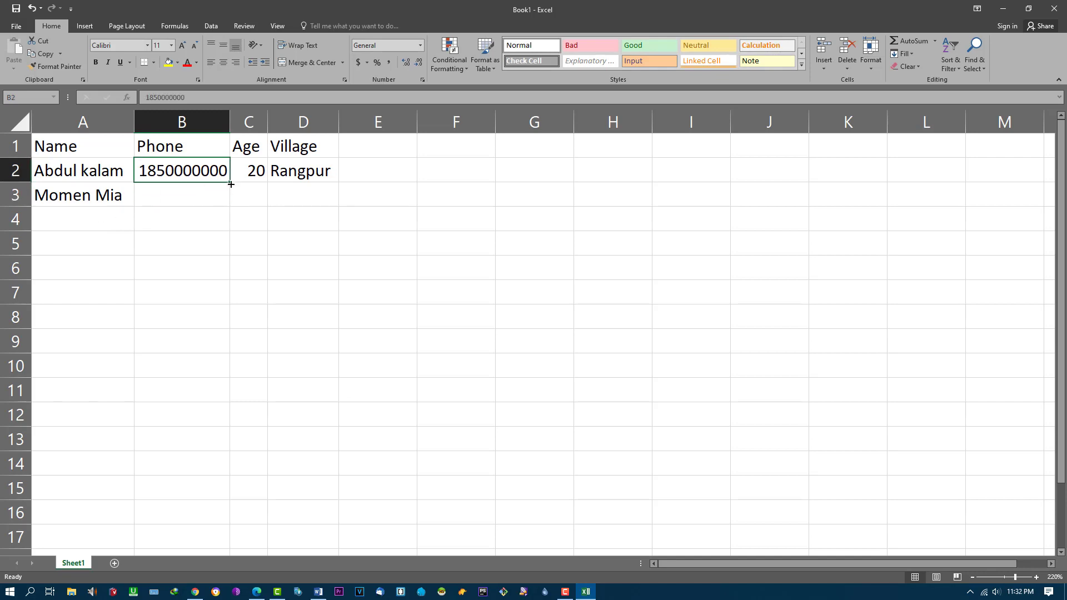
pyautogui.moveTo(231, 184); pyautogui.dragTo(232, 208)
pyautogui.click(256, 200)
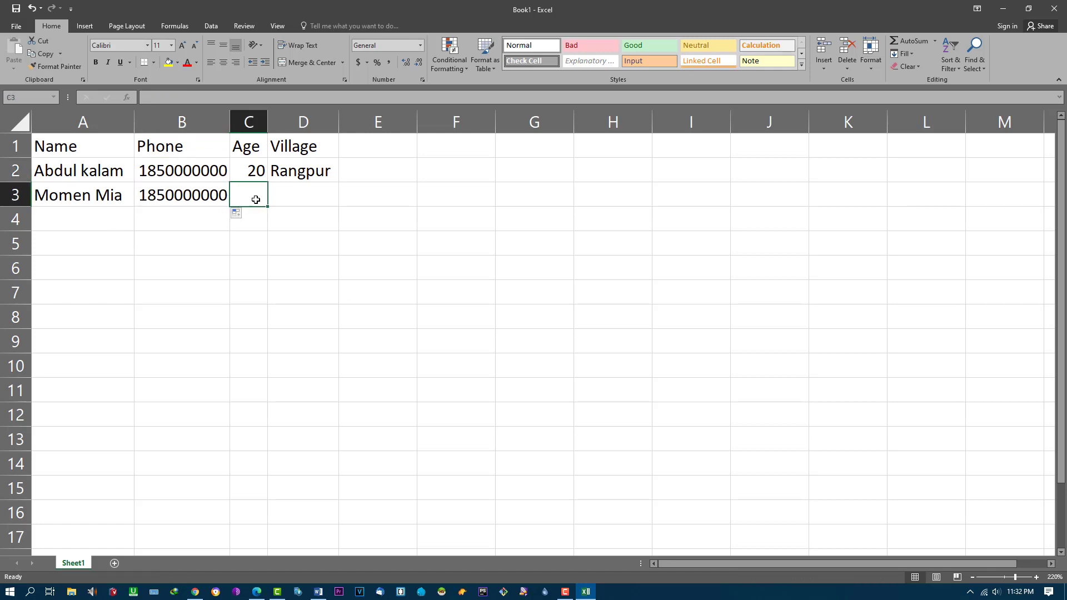
pyautogui.write('18')
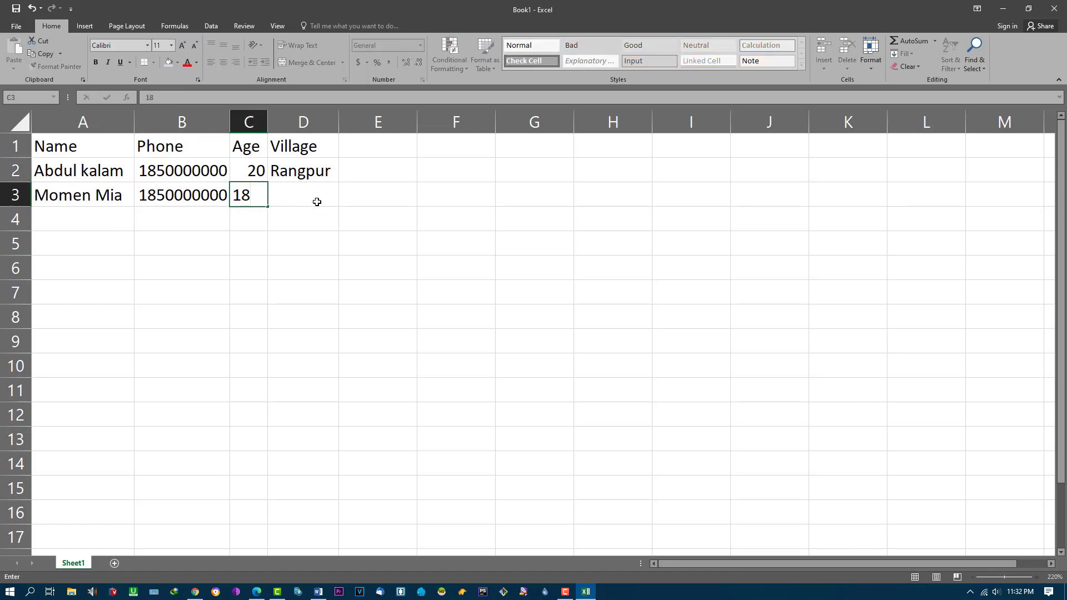
pyautogui.click(297, 191)
pyautogui.write('Kul')
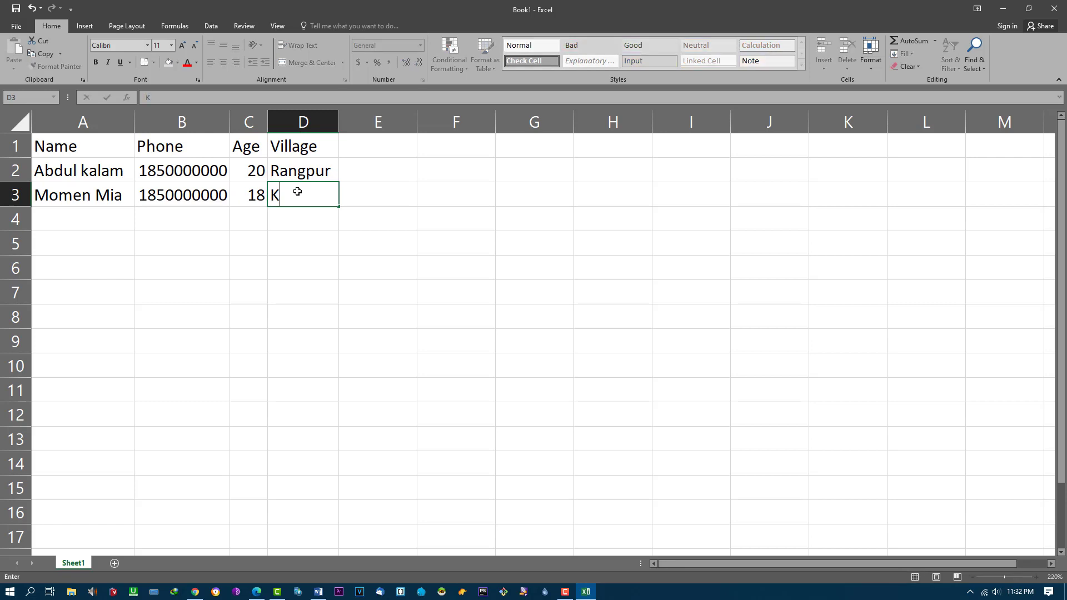
pyautogui.press('BackSpace')
pyautogui.press('BackSpace')
pyautogui.write('hulna')
pyautogui.click(58, 217)
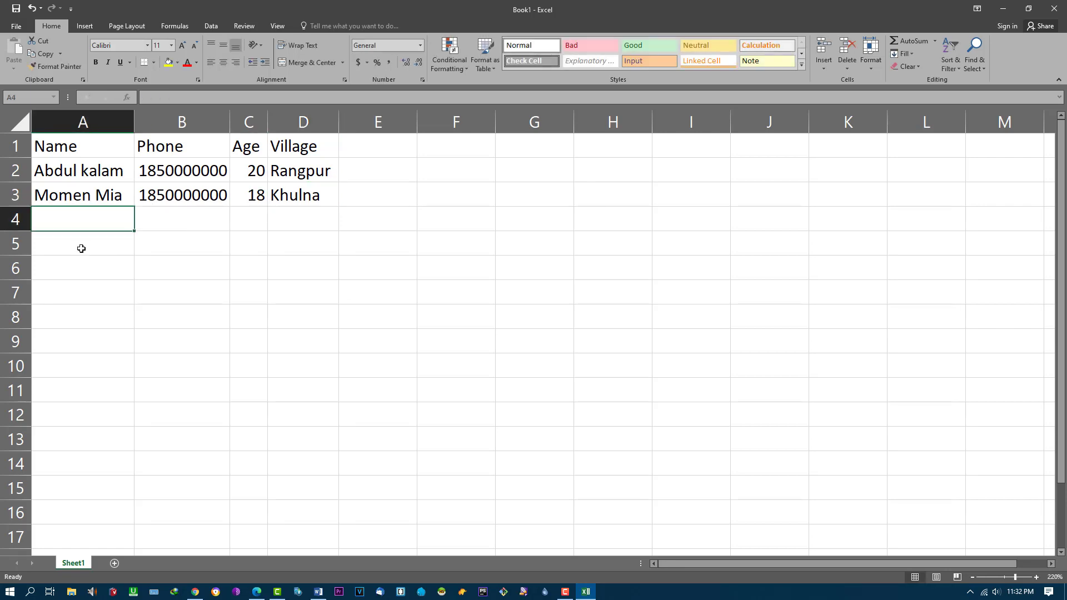
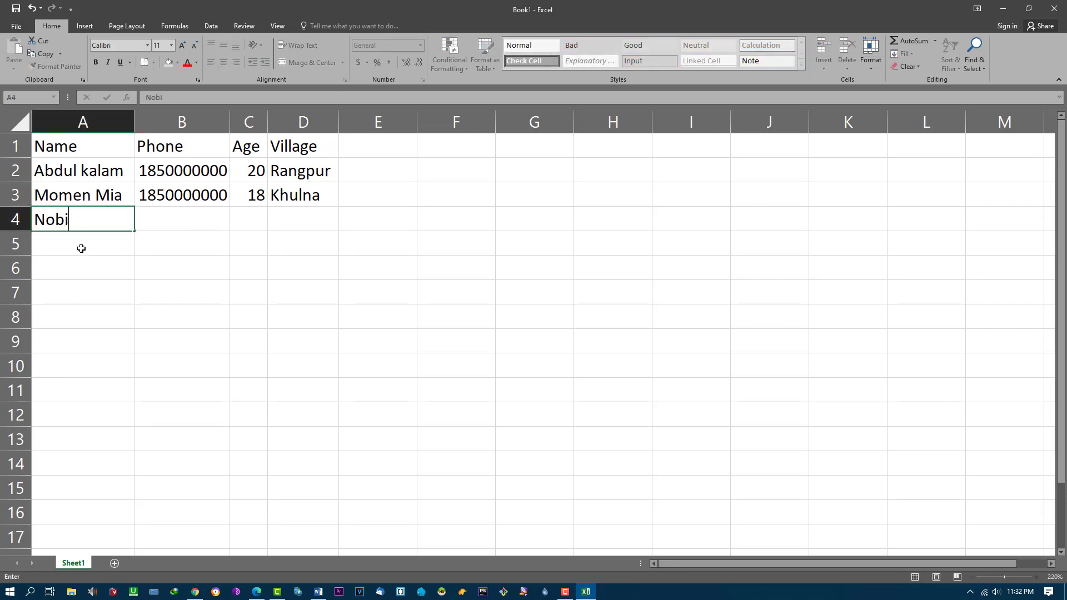
# Step: Add the third record in row 4: a name, the copied phone number, age 25, Dhaka
pyautogui.press('Tab')
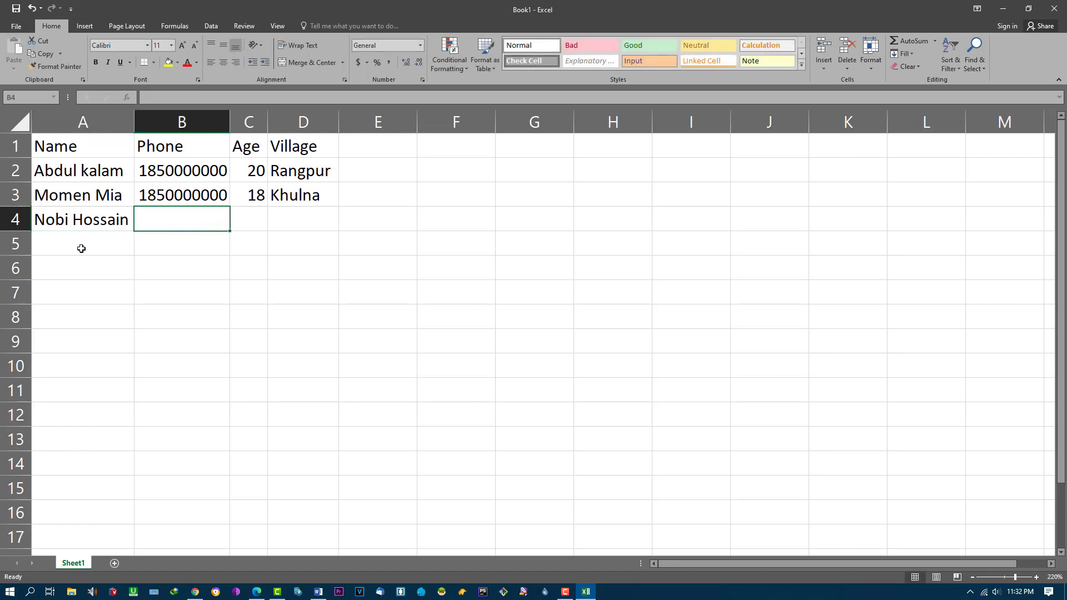
pyautogui.click(216, 196)
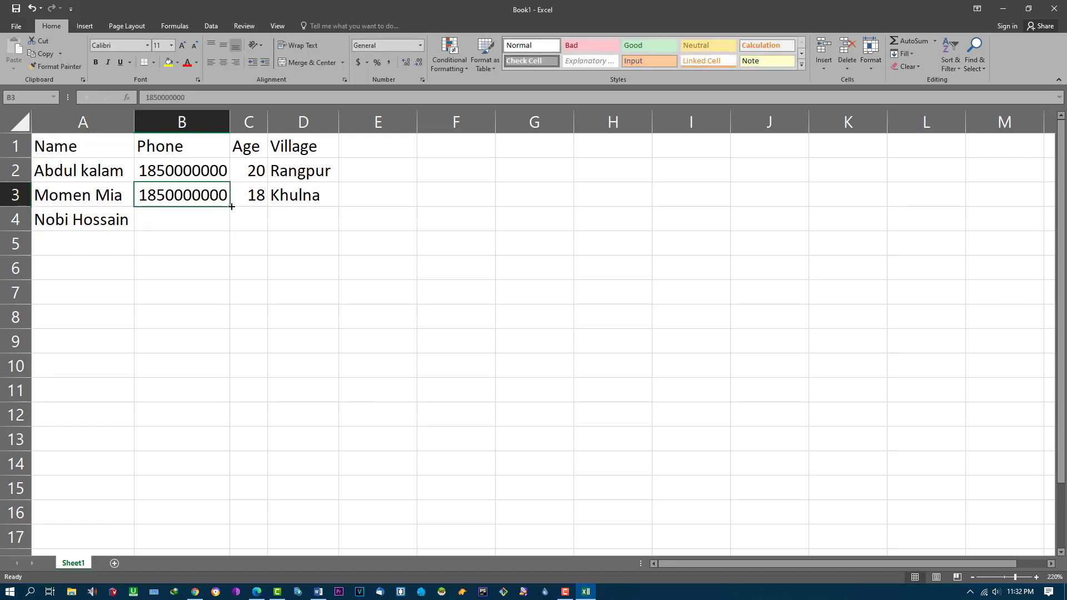
pyautogui.moveTo(230, 206); pyautogui.dragTo(239, 214)
pyautogui.click(251, 215)
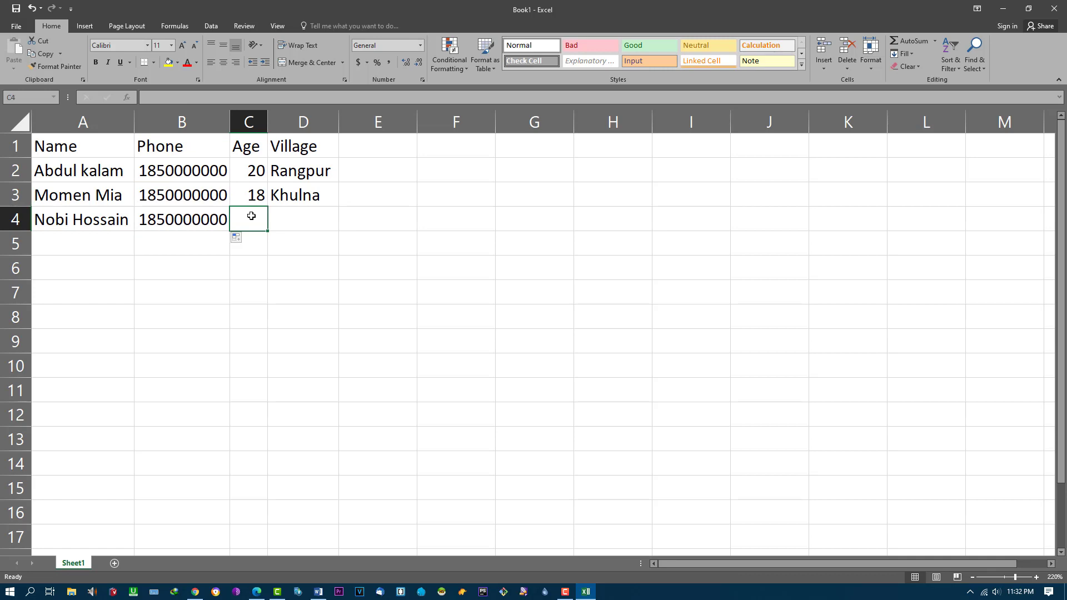
pyautogui.write('25')
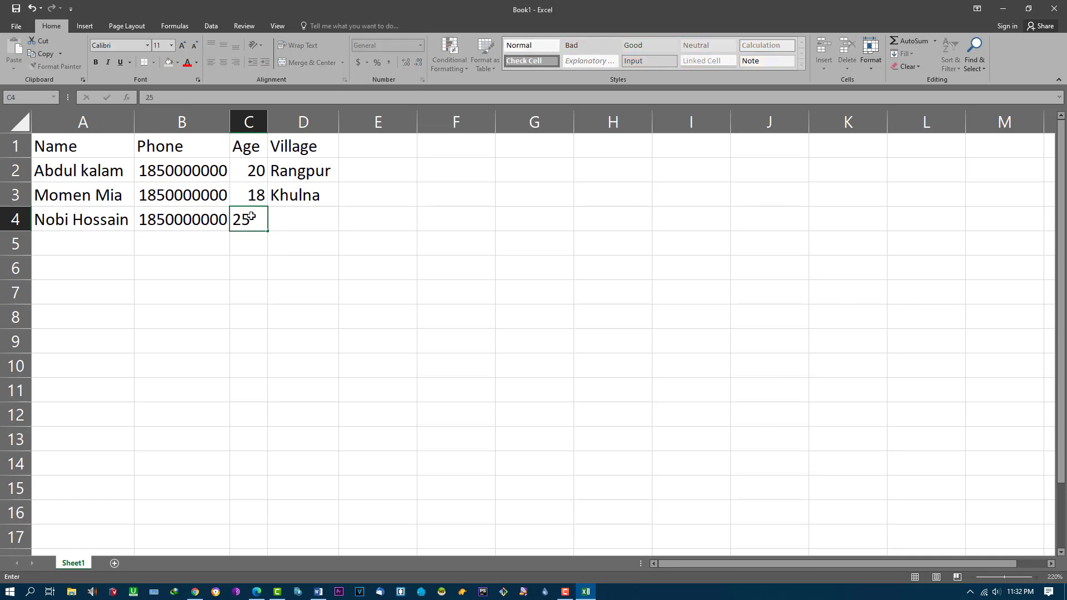
pyautogui.click(308, 225)
pyautogui.write('D')
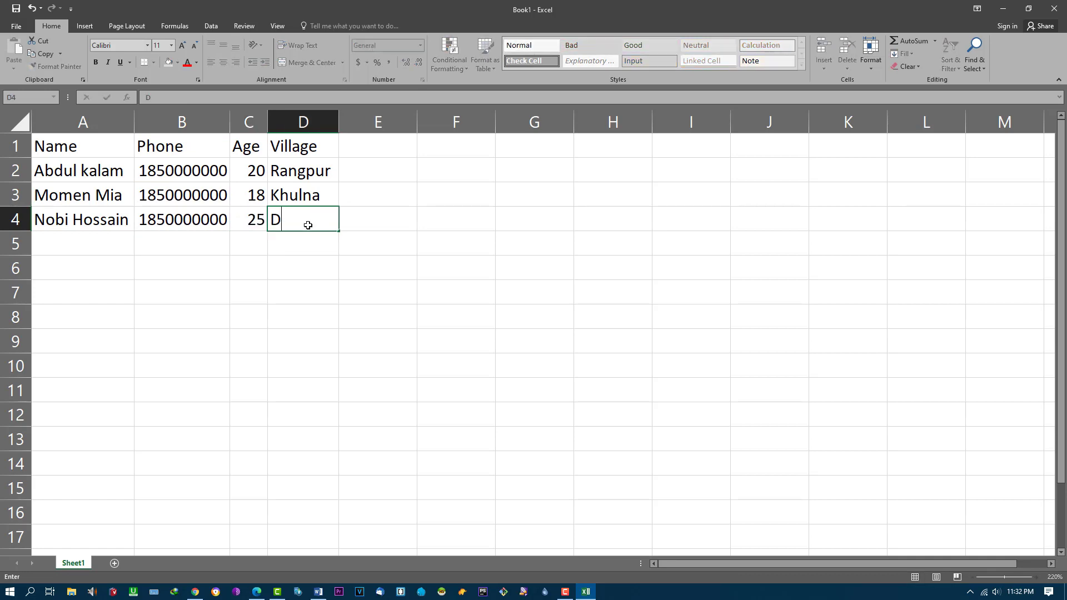
pyautogui.write('haka')
pyautogui.click(289, 152)
# Step: Rename the D1 heading from Village to City
pyautogui.doubleClick(289, 152)
pyautogui.write('C')
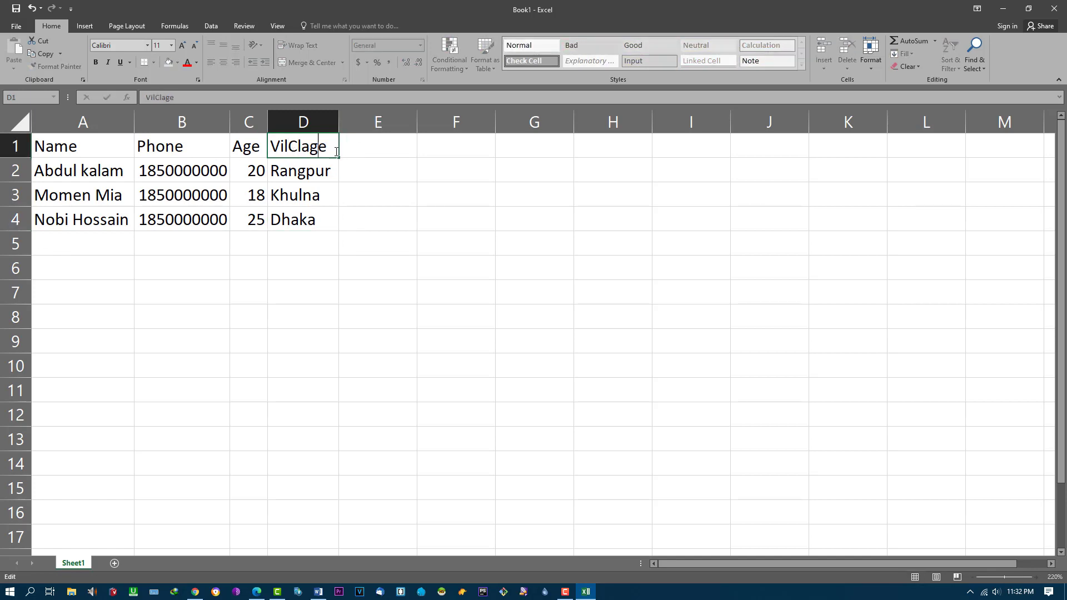
pyautogui.moveTo(335, 145); pyautogui.dragTo(259, 148)
pyautogui.write('CX')
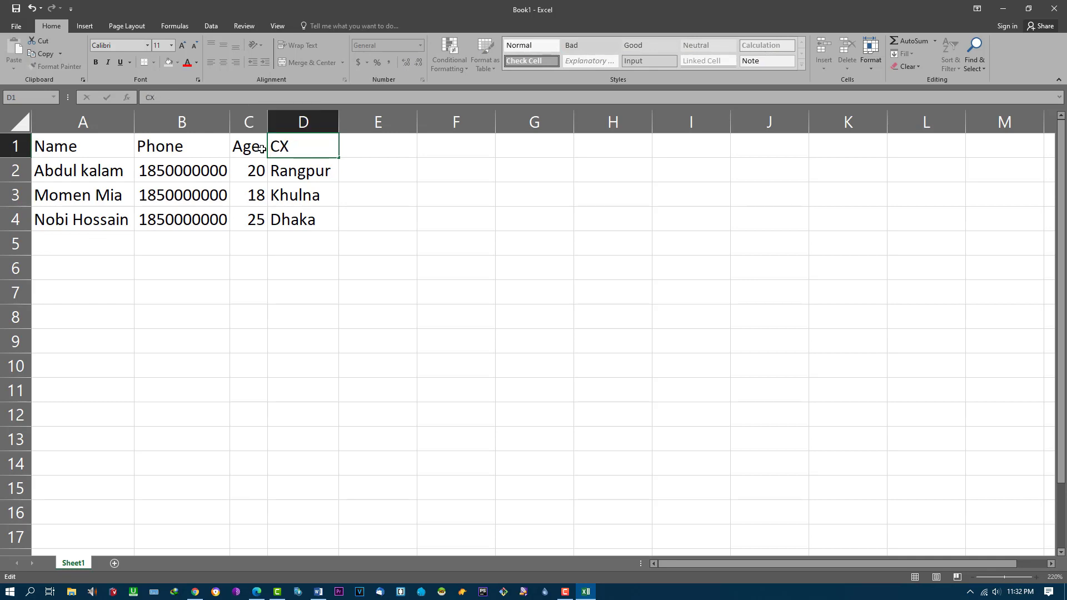
pyautogui.press('BackSpace')
pyautogui.write('ity')
pyautogui.click(82, 245)
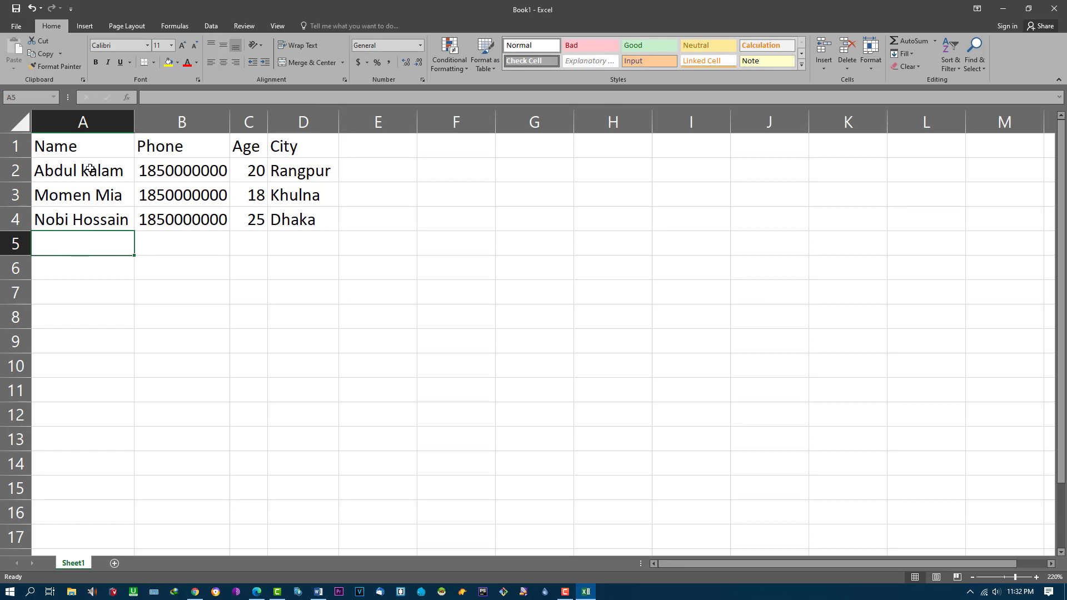
pyautogui.moveTo(90, 168); pyautogui.dragTo(83, 220)
# Step: Repeat the three names and phone numbers down to row 14 with the fill handle
pyautogui.click(94, 247)
pyautogui.moveTo(102, 172); pyautogui.dragTo(158, 468)
pyautogui.click(135, 231)
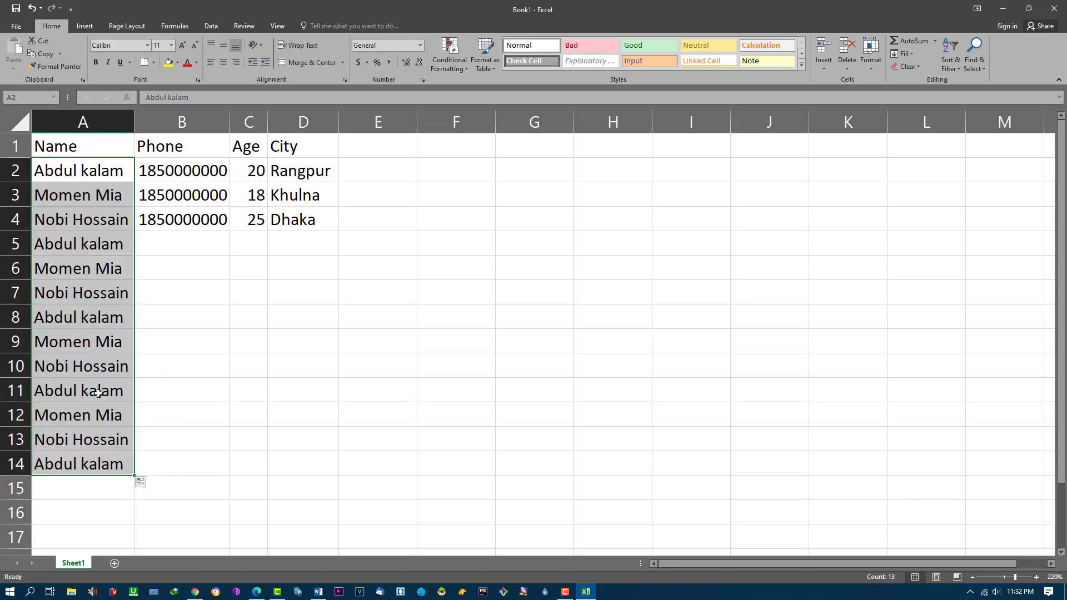
pyautogui.click(89, 347)
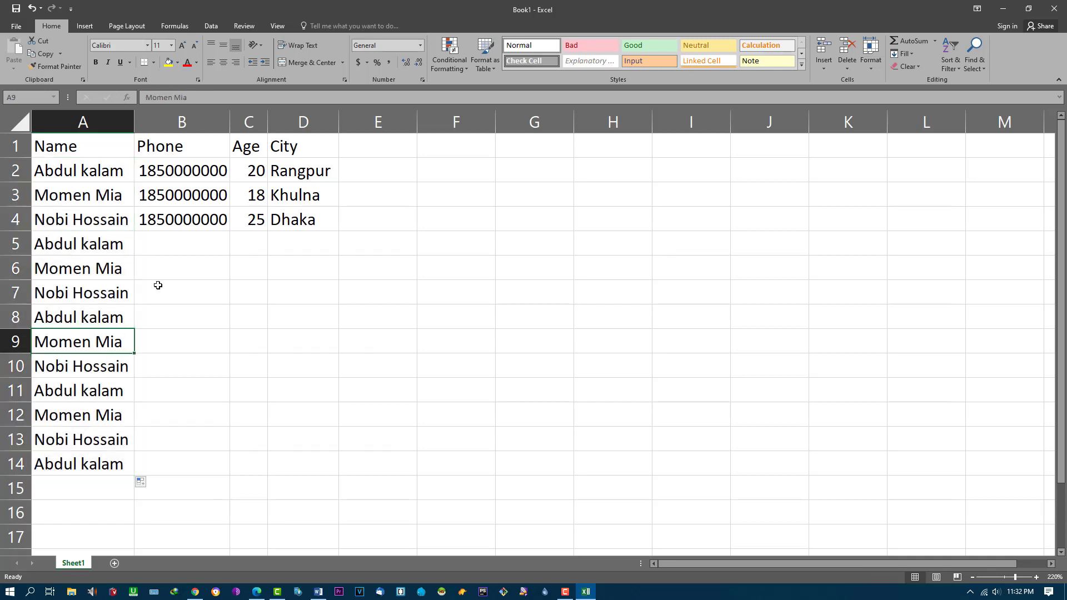
pyautogui.moveTo(198, 172); pyautogui.dragTo(220, 219)
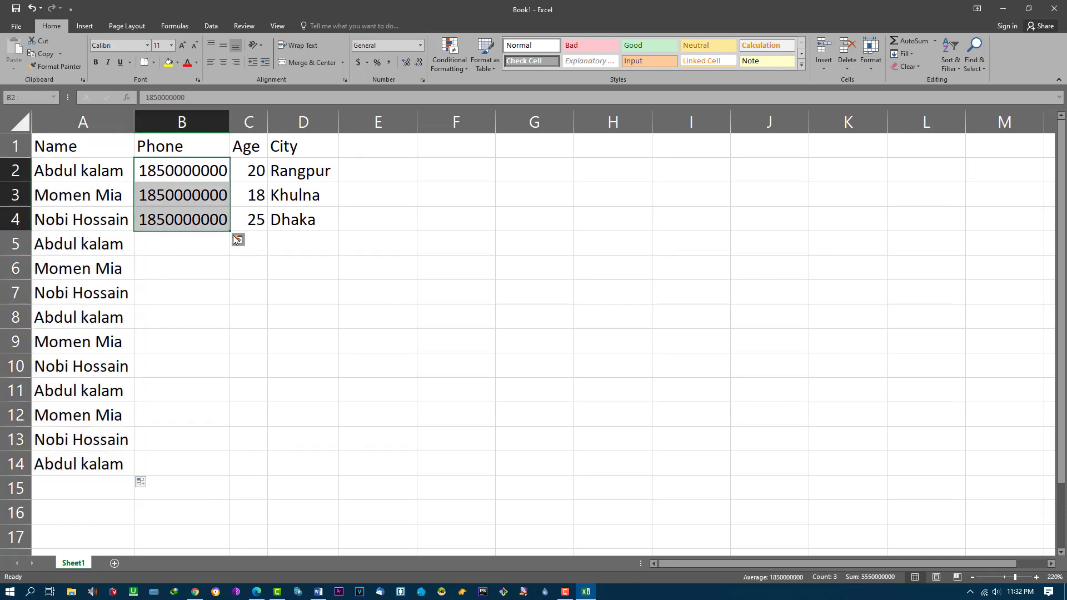
pyautogui.doubleClick(229, 230)
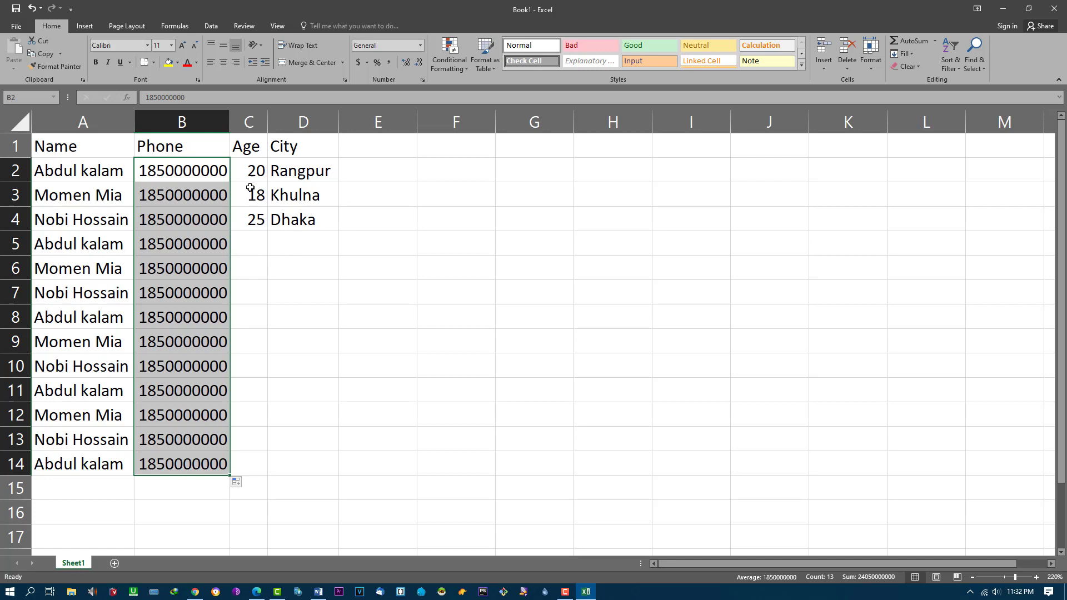
# Step: Continue the ages up to 49 and repeat the cities down to row 14, then save
pyautogui.moveTo(251, 170); pyautogui.dragTo(257, 219)
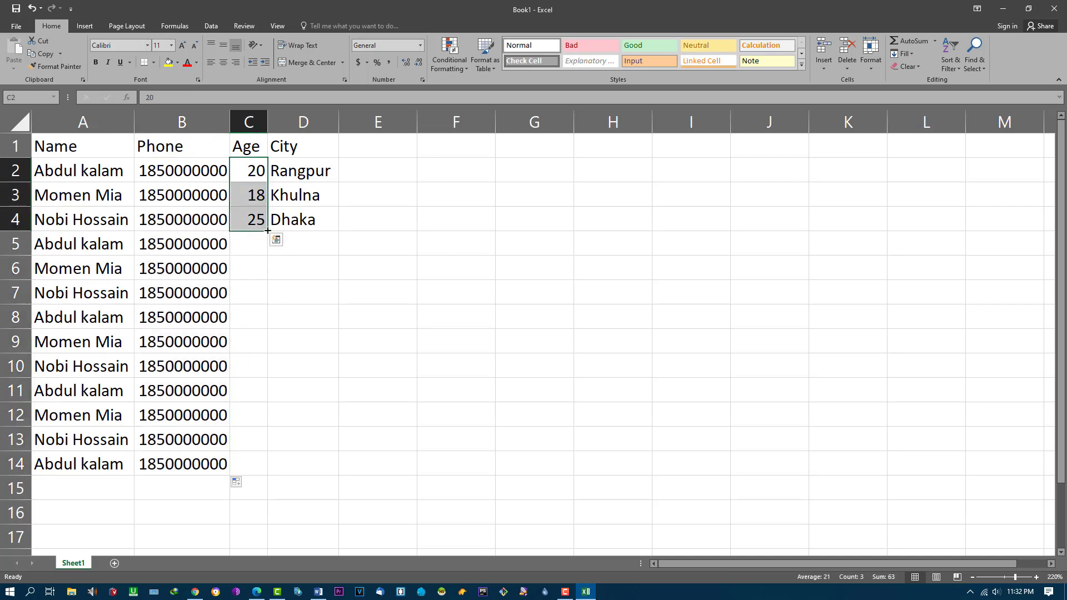
pyautogui.doubleClick(267, 230)
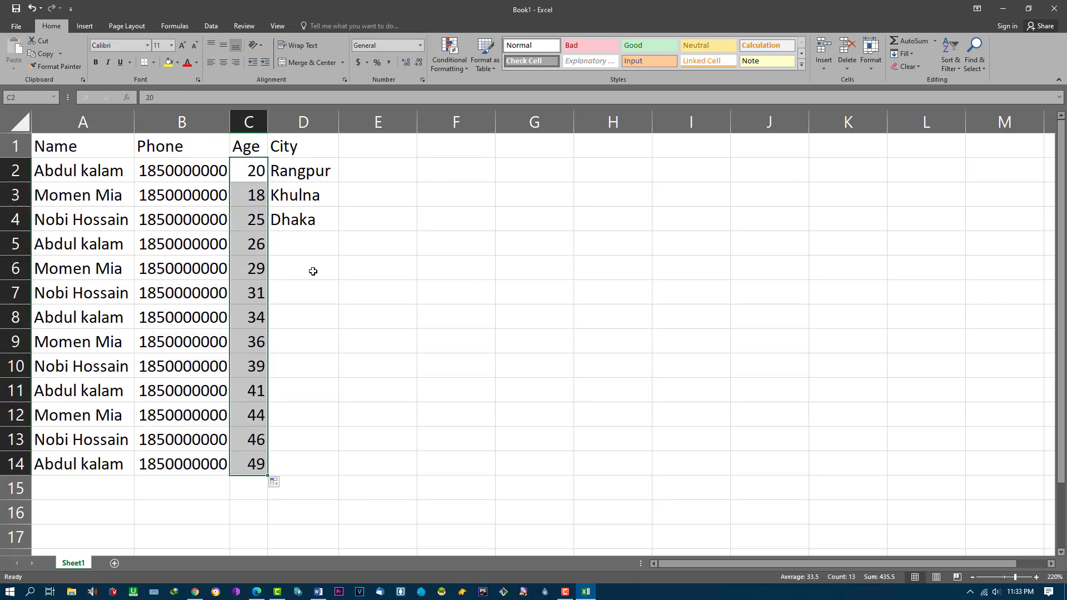
pyautogui.click(313, 272)
pyautogui.moveTo(292, 166); pyautogui.dragTo(305, 223)
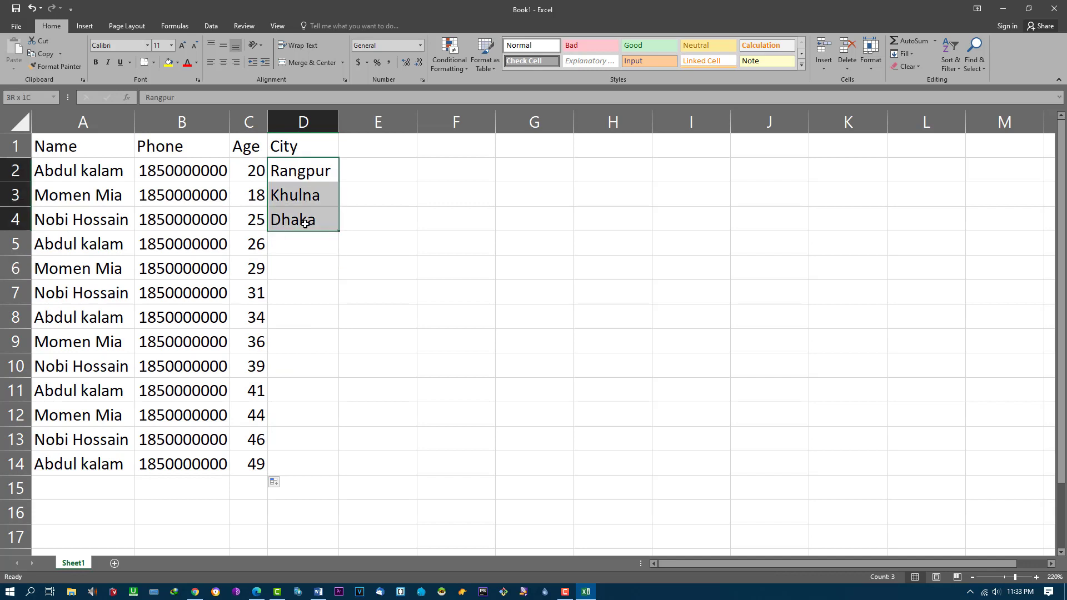
pyautogui.doubleClick(338, 230)
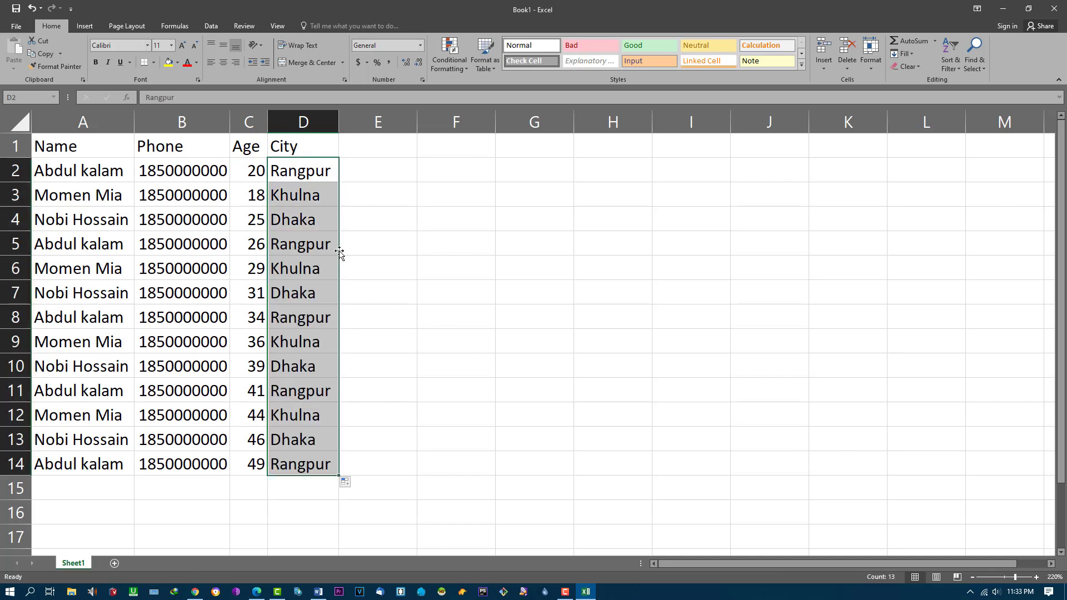
pyautogui.click(374, 361)
pyautogui.hotkey('ctrl', 's')
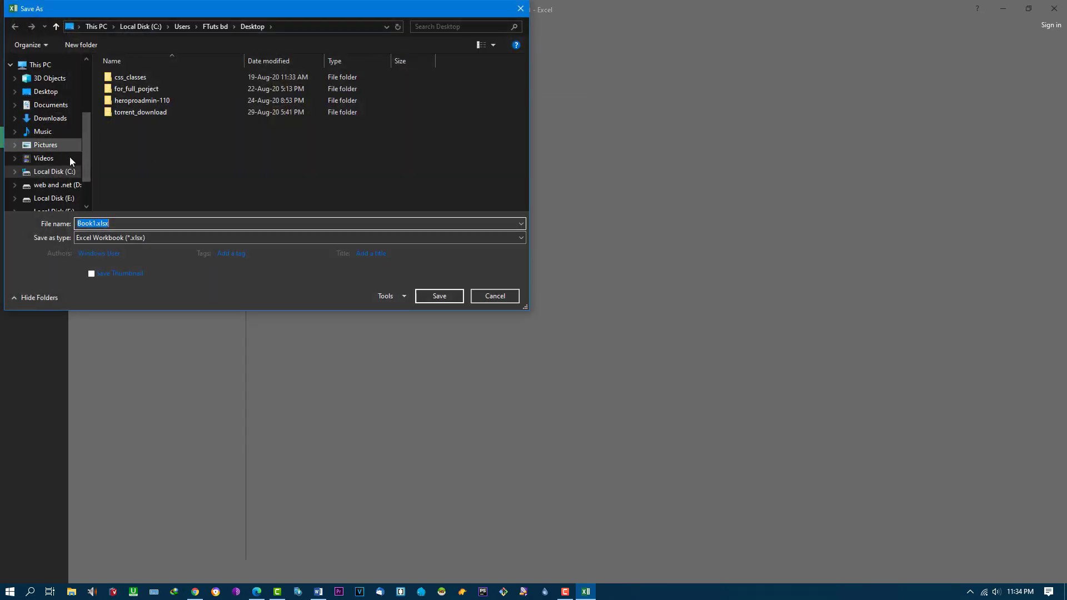
# Step: Save the workbook to the Desktop as Book1.xlsx in Excel Workbook format, then minimize Excel
pyautogui.click(48, 97)
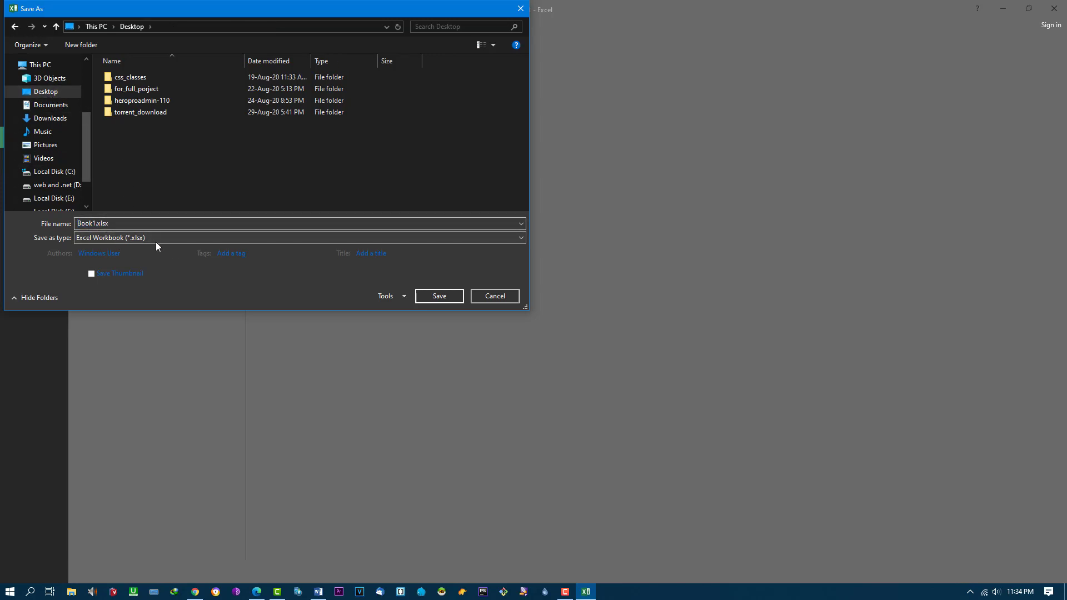
pyautogui.click(195, 239)
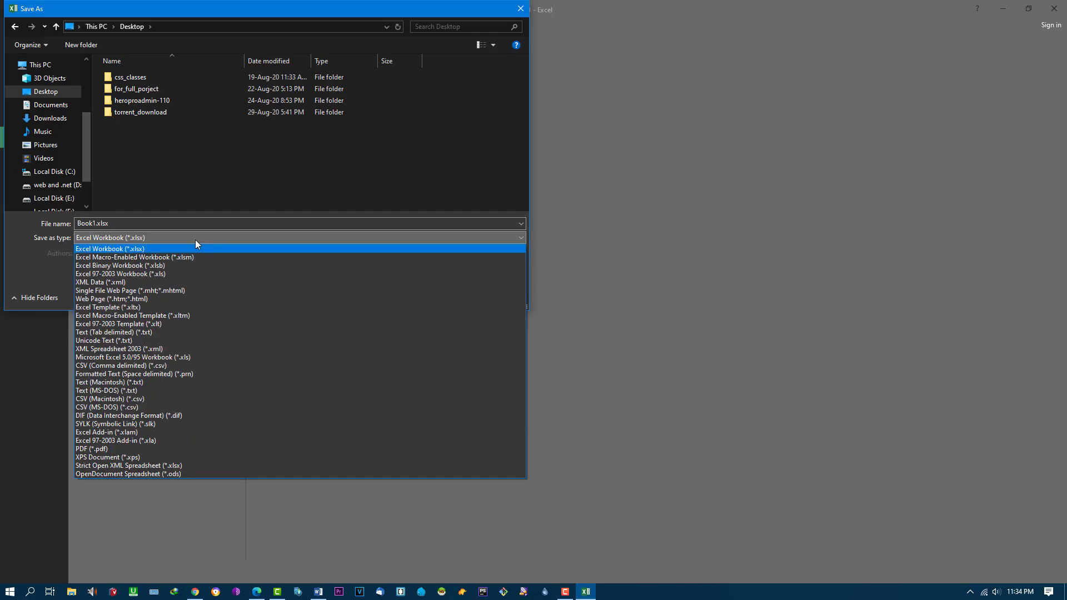
pyautogui.click(195, 239)
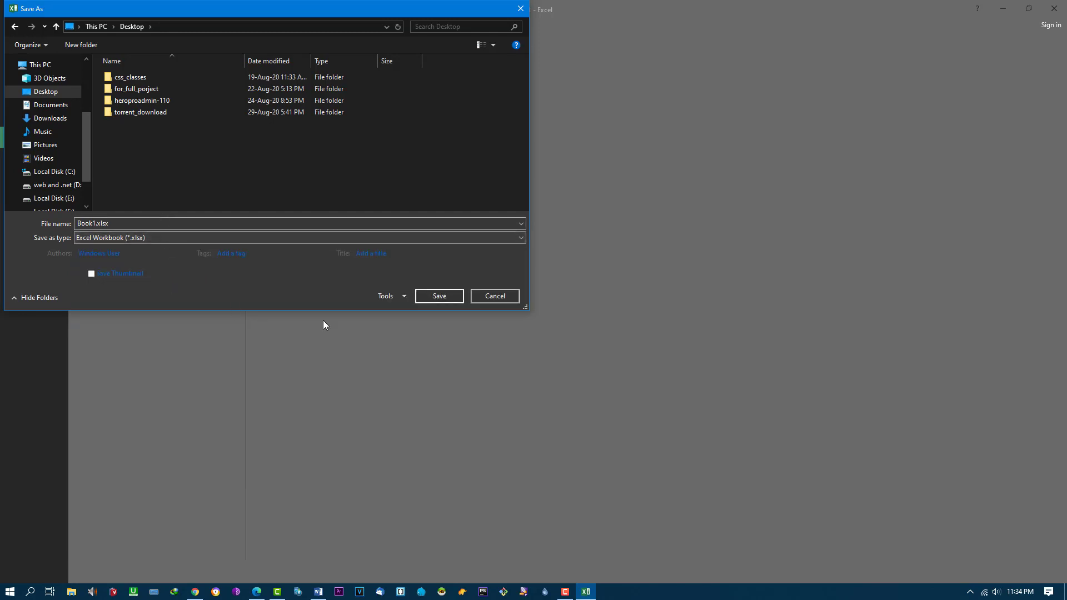
pyautogui.click(438, 296)
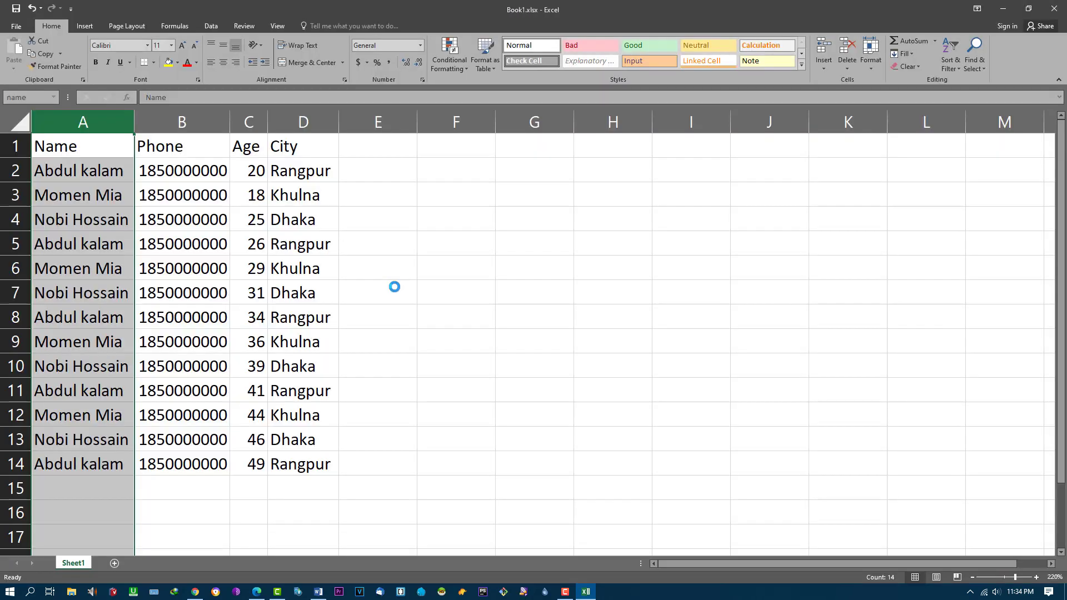
pyautogui.click(1003, 10)
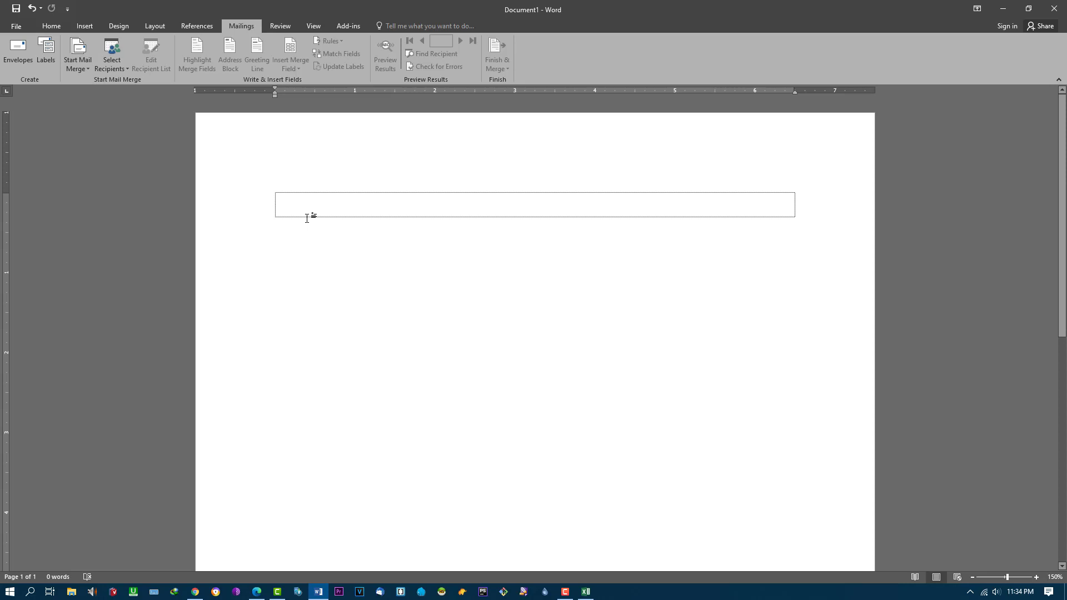
# Step: Type 'Dear' in the letter box and bring up the Select Recipients choices
pyautogui.write('Dear')
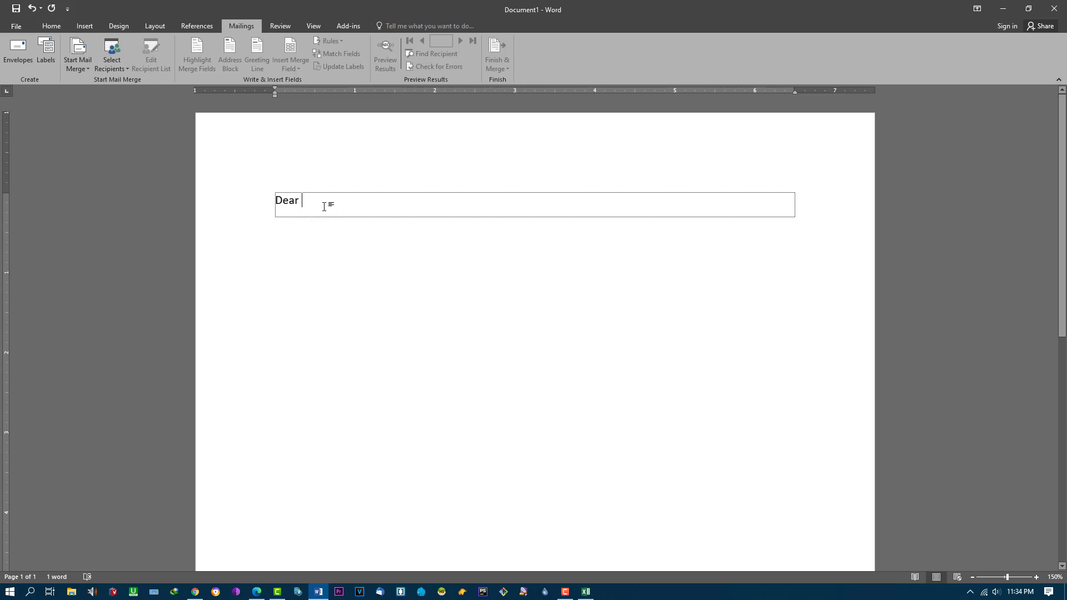
pyautogui.click(114, 70)
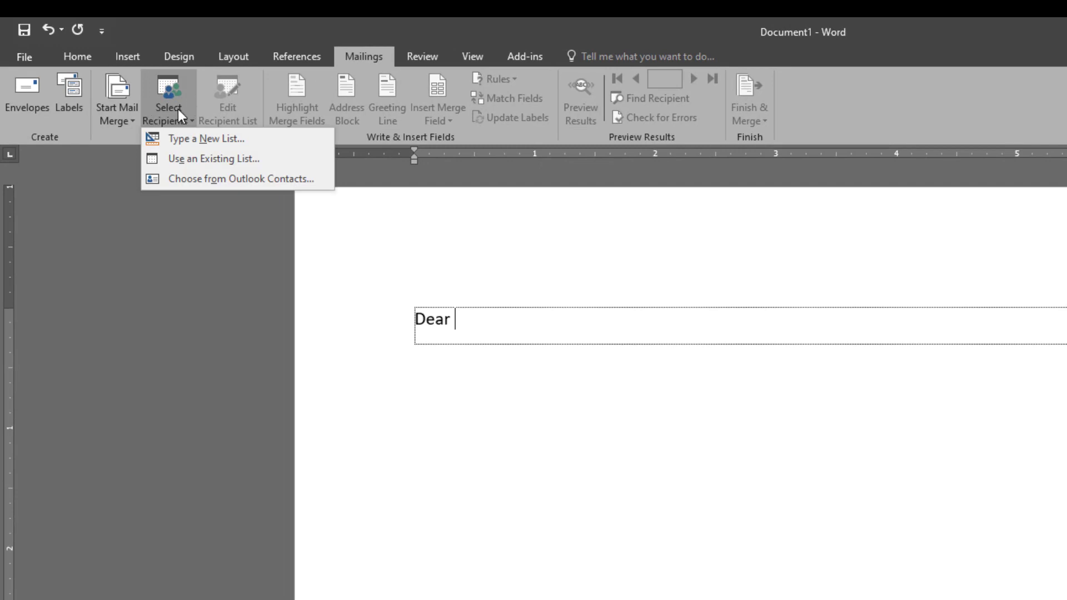
# Step: Use the existing list Book1.xlsx from the Desktop as the recipient source
pyautogui.click(222, 160)
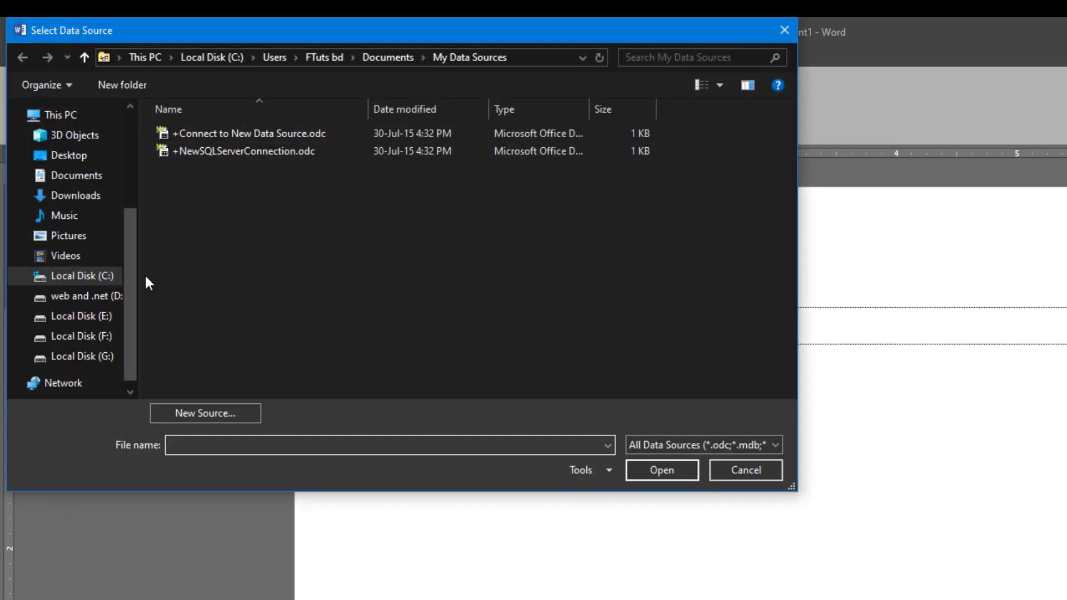
pyautogui.click(69, 158)
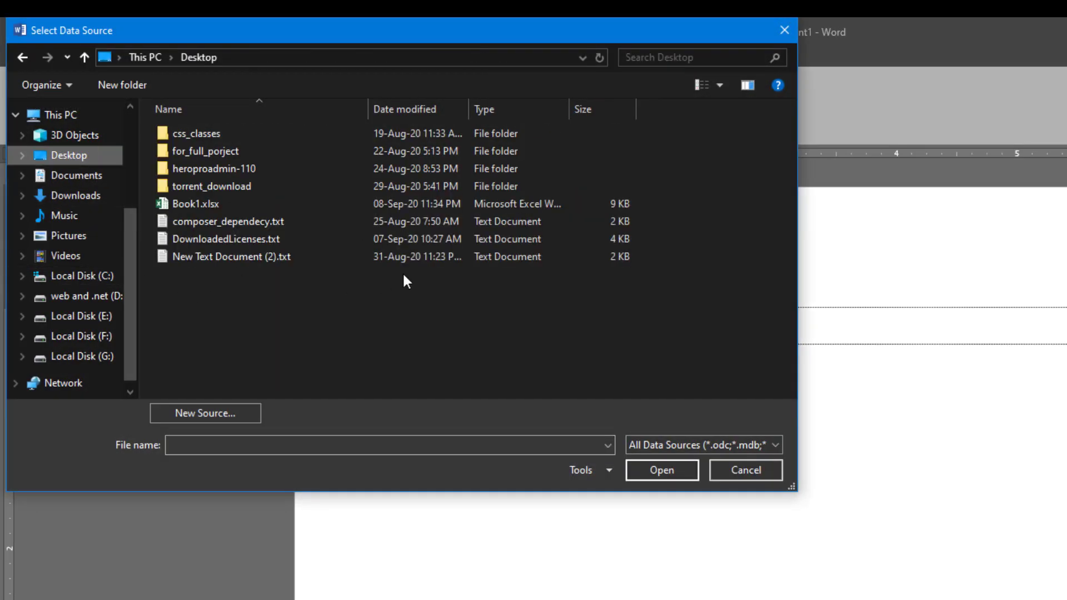
pyautogui.click(196, 203)
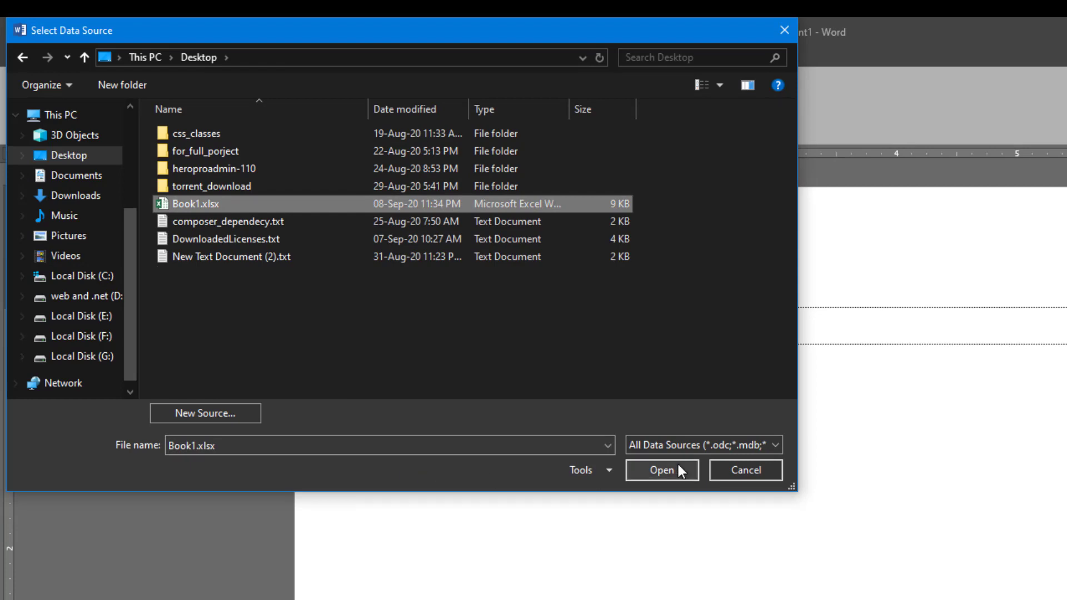
pyautogui.click(662, 470)
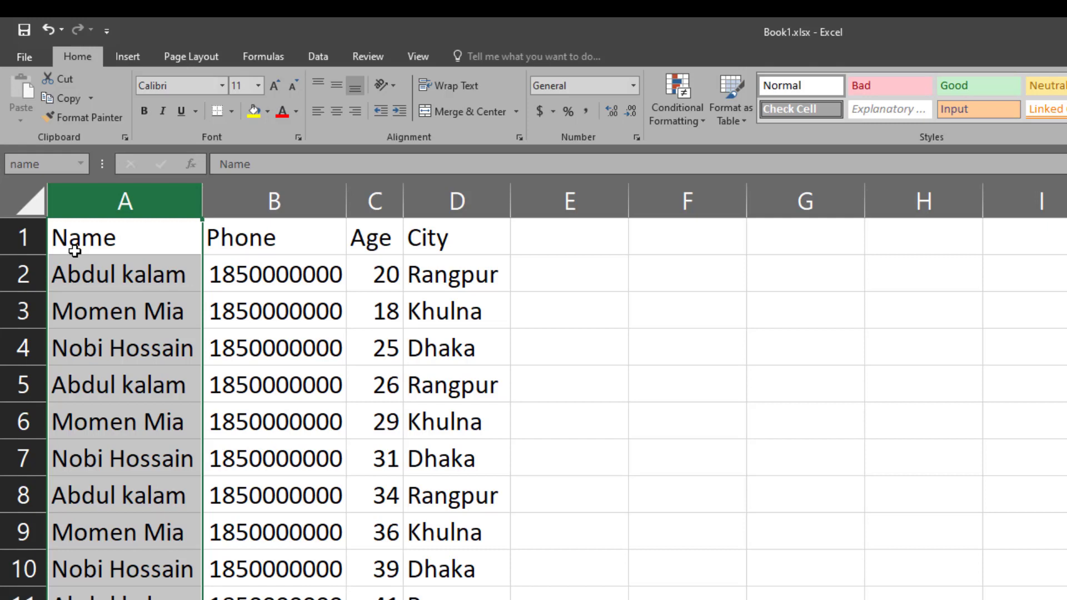
# Step: Point out the Name, Phone, Age and City column headers in row 1
pyautogui.click(74, 239)
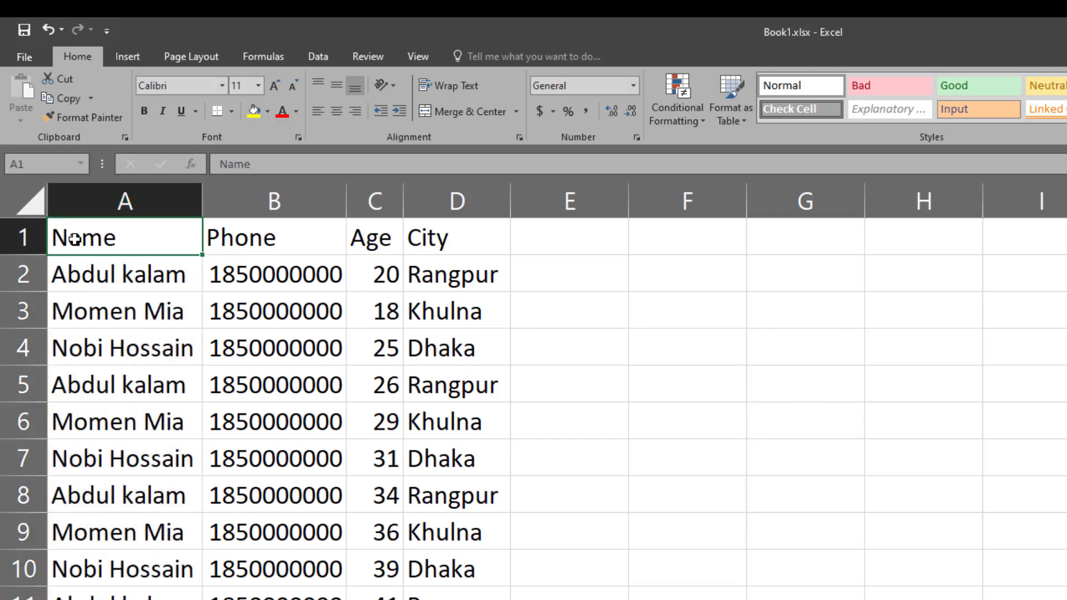
pyautogui.click(252, 243)
pyautogui.click(372, 243)
pyautogui.click(452, 242)
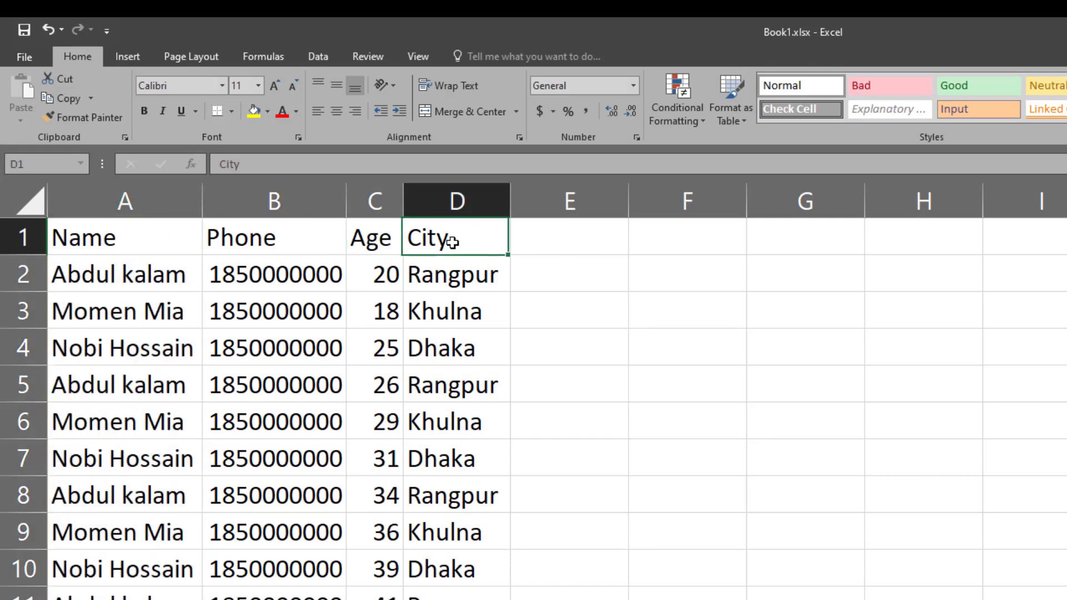
pyautogui.click(370, 240)
pyautogui.click(282, 243)
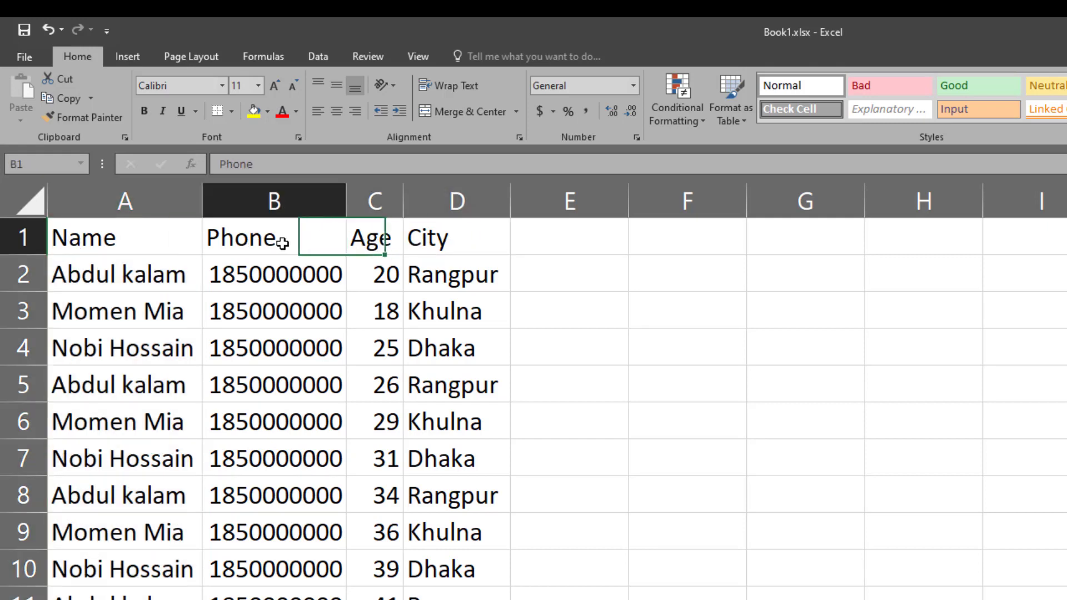
pyautogui.click(55, 238)
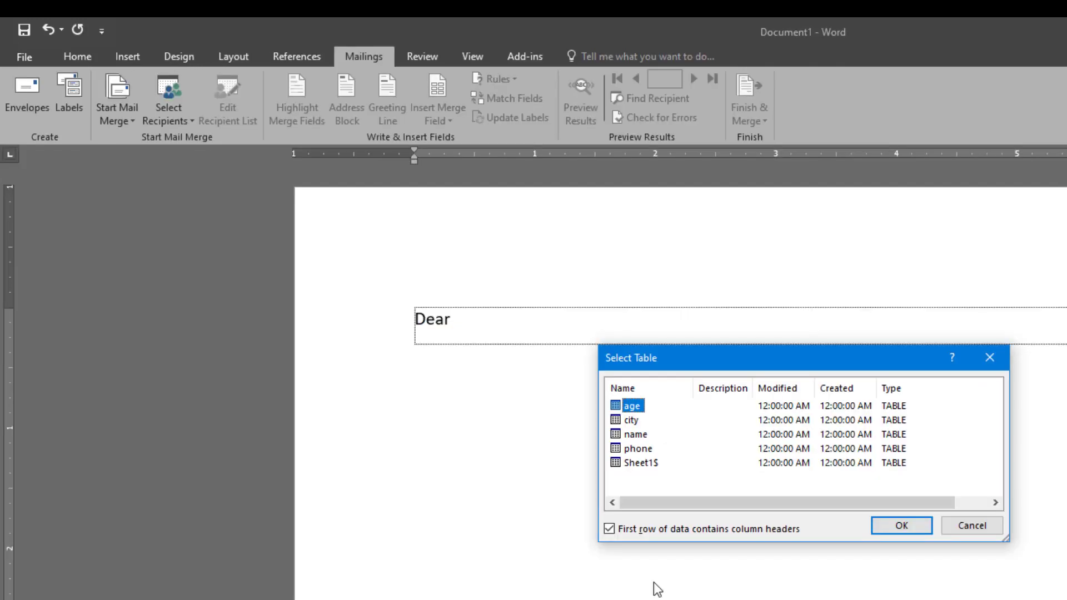
# Step: Choose the Sheet1$ table, with the first row as column headers, and confirm
pyautogui.click(632, 421)
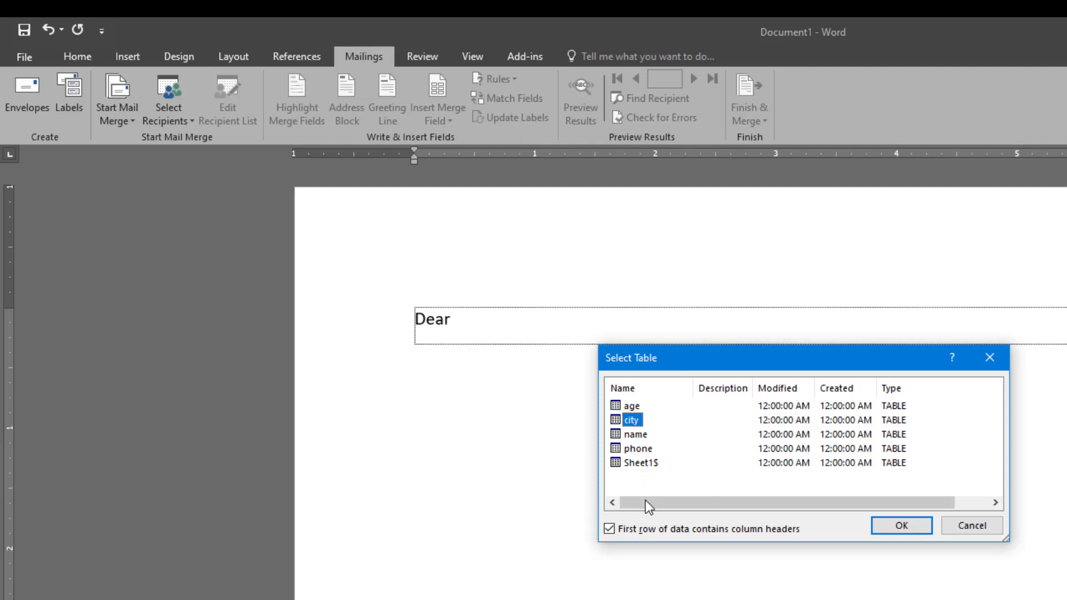
pyautogui.click(634, 466)
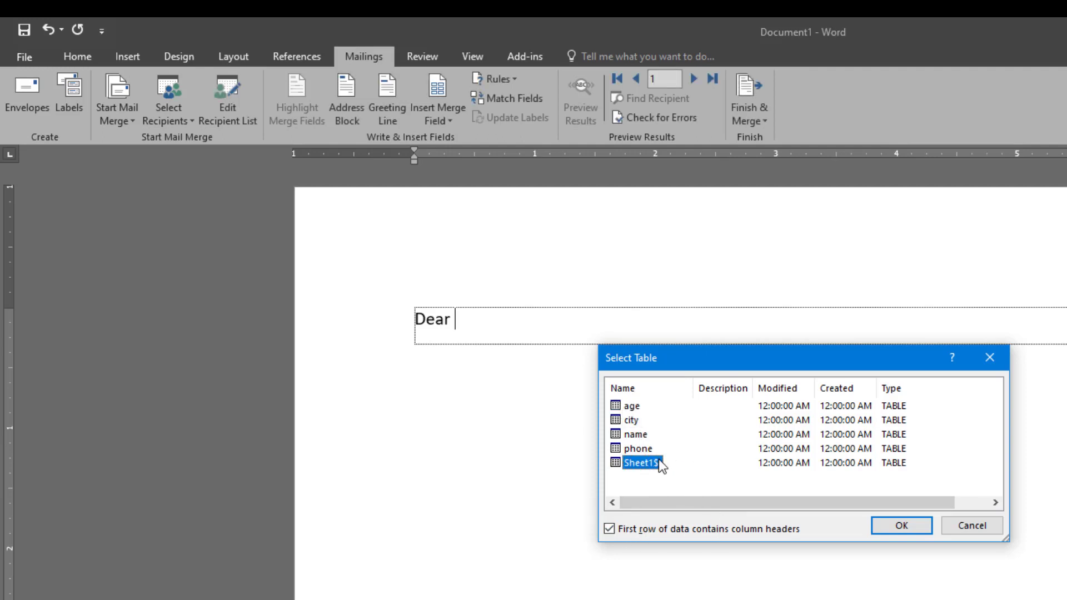
pyautogui.click(631, 407)
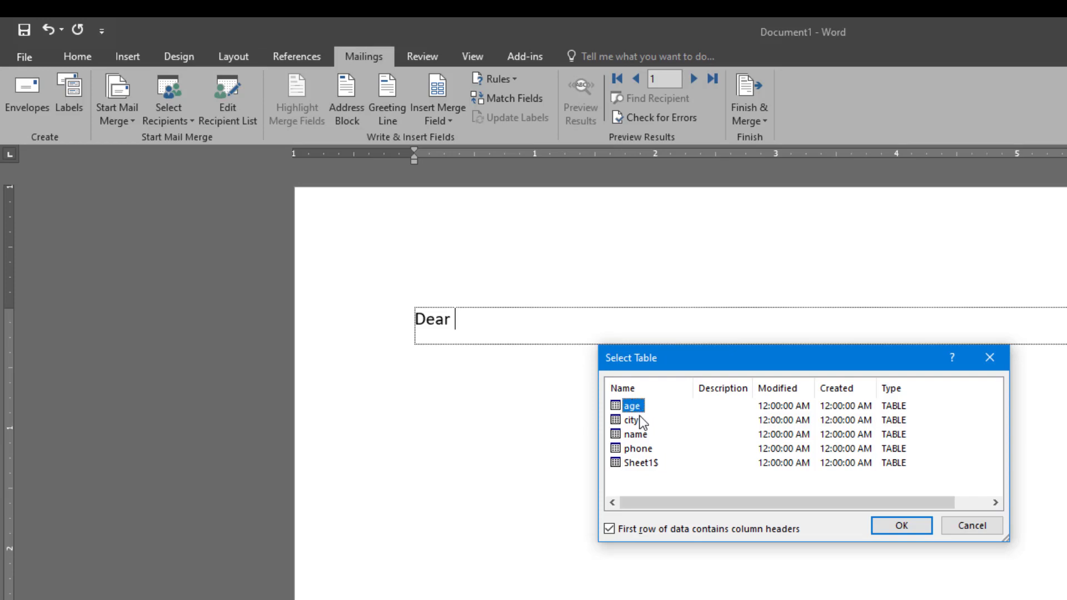
pyautogui.click(633, 421)
pyautogui.click(644, 434)
pyautogui.click(658, 449)
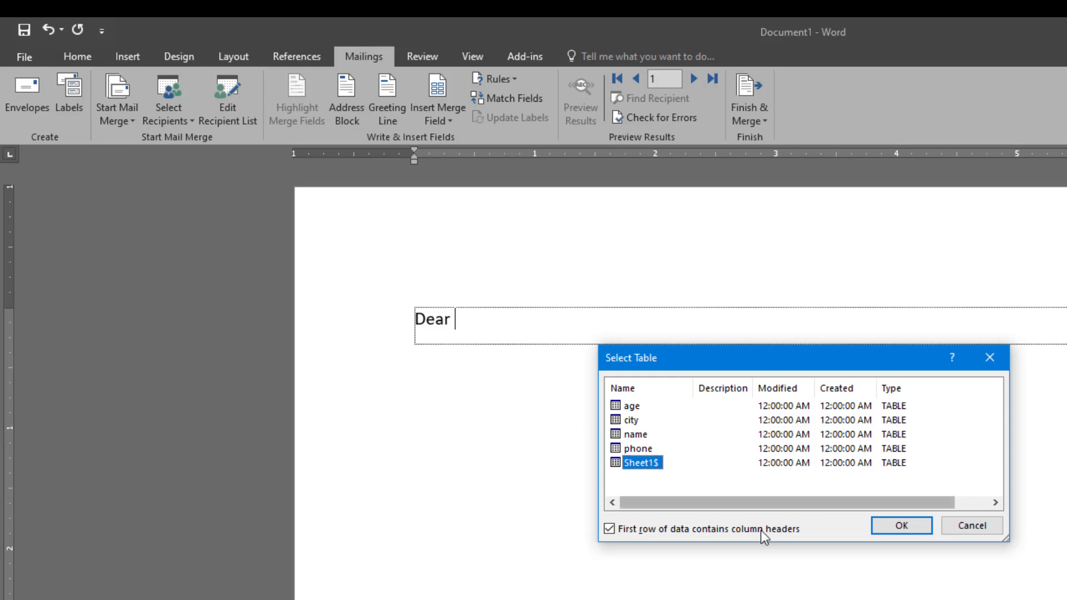
pyautogui.click(896, 528)
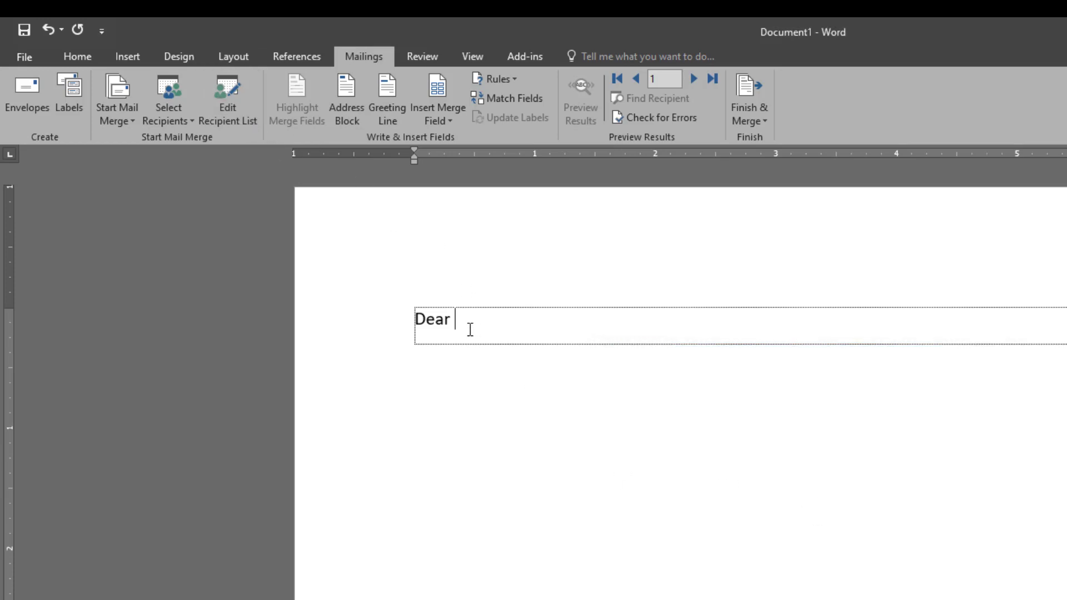
# Step: Insert the Name field after Dear with a comma, then add 'Hope you are well.'
pyautogui.click(449, 119)
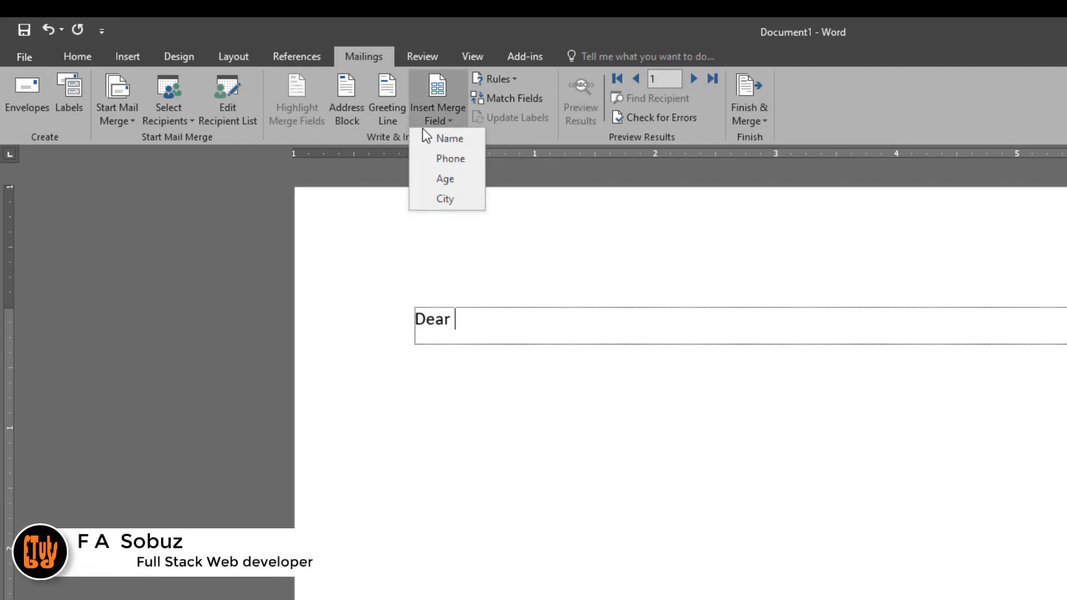
pyautogui.click(448, 140)
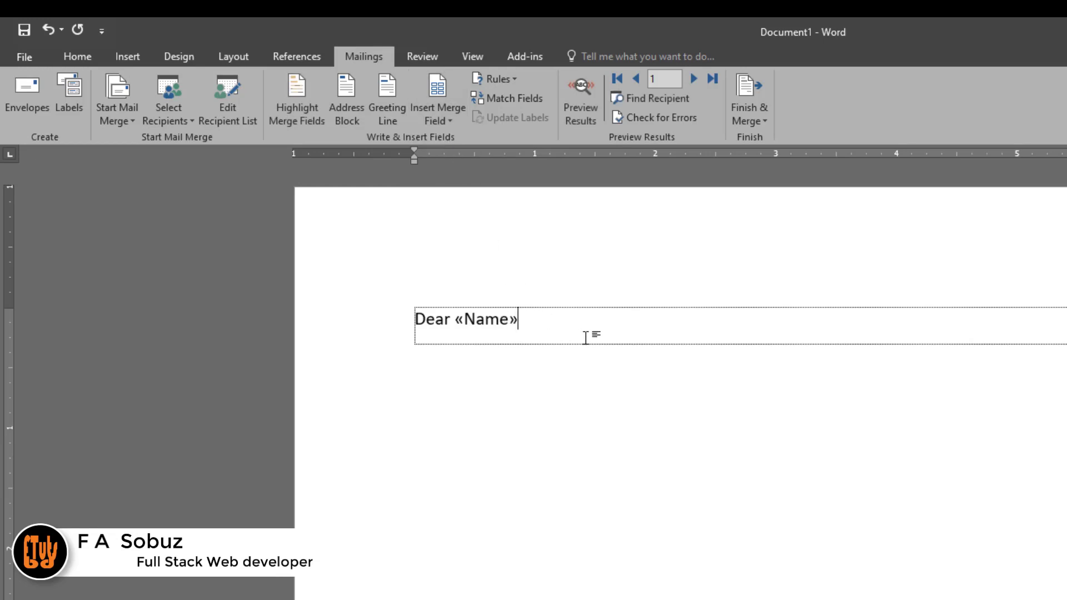
pyautogui.write(',')
pyautogui.press('Return')
pyautogui.write('Ho')
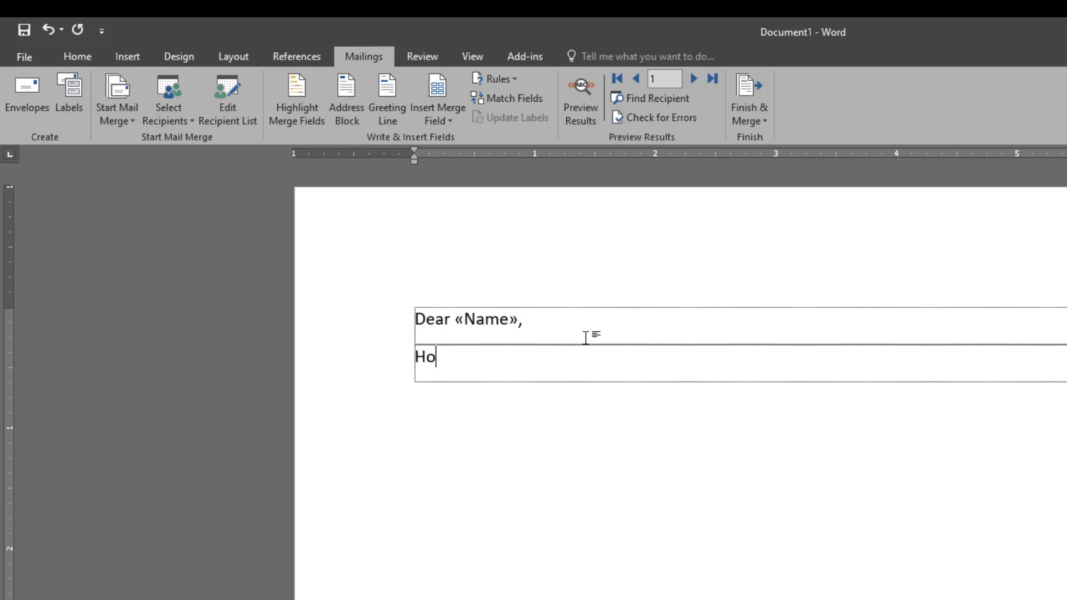
pyautogui.write('pe you are ger')
pyautogui.press('BackSpace')
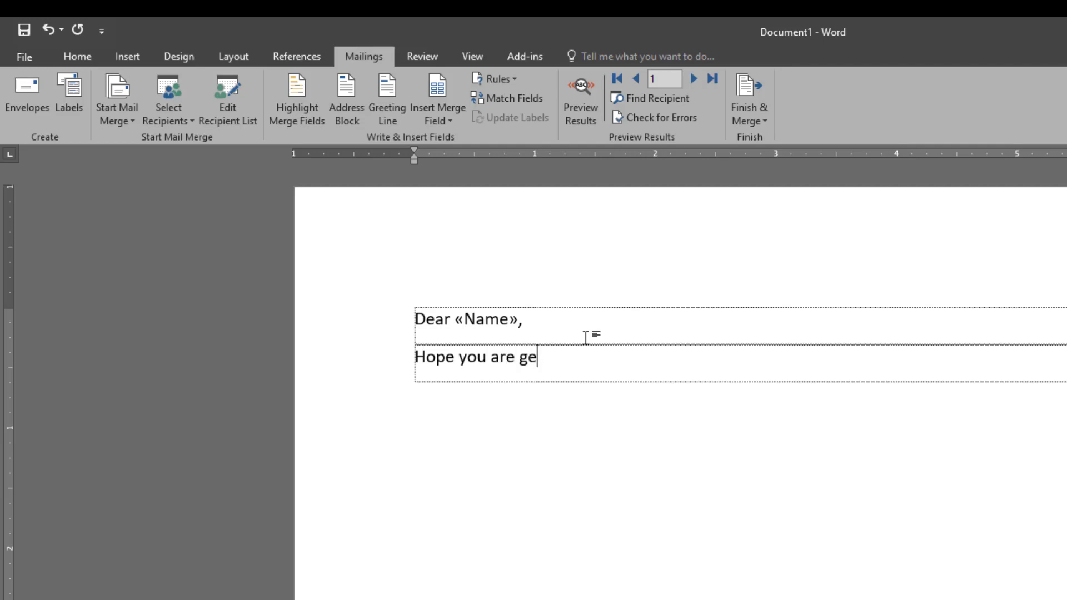
pyautogui.press('BackSpace')
pyautogui.press('BackSpace')
pyautogui.write('well.')
# Step: Add the line 'Your Age :' followed by the Age merge field
pyautogui.press('Tab')
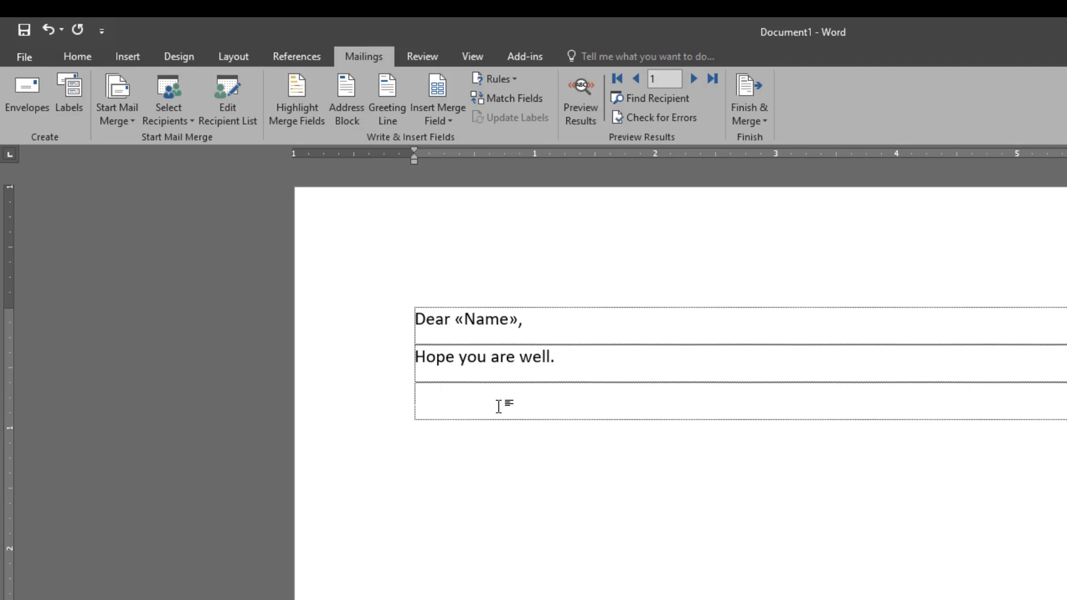
pyautogui.write('Your A')
pyautogui.write('fg')
pyautogui.press('BackSpace')
pyautogui.press('BackSpace')
pyautogui.write('ge :')
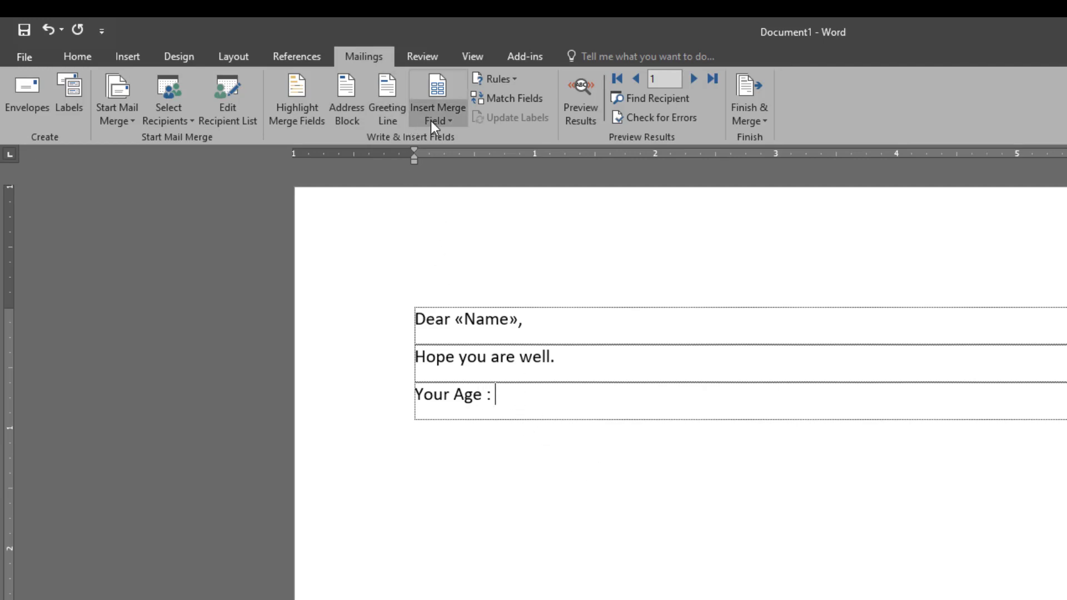
pyautogui.click(450, 119)
pyautogui.click(449, 177)
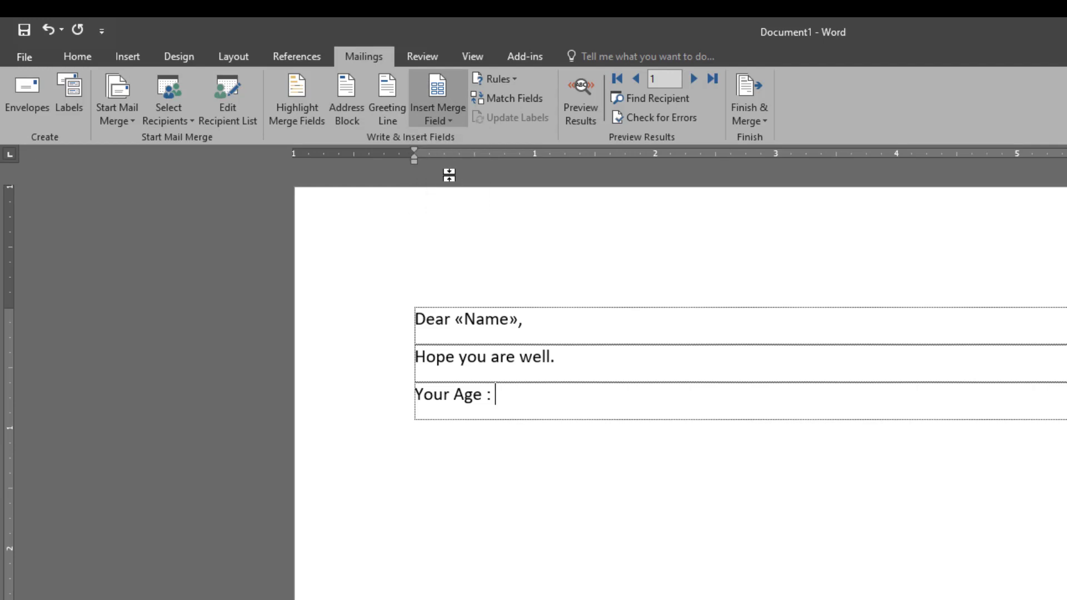
# Step: Add the line 'Your Phone:' followed by the Phone merge field
pyautogui.press('Return')
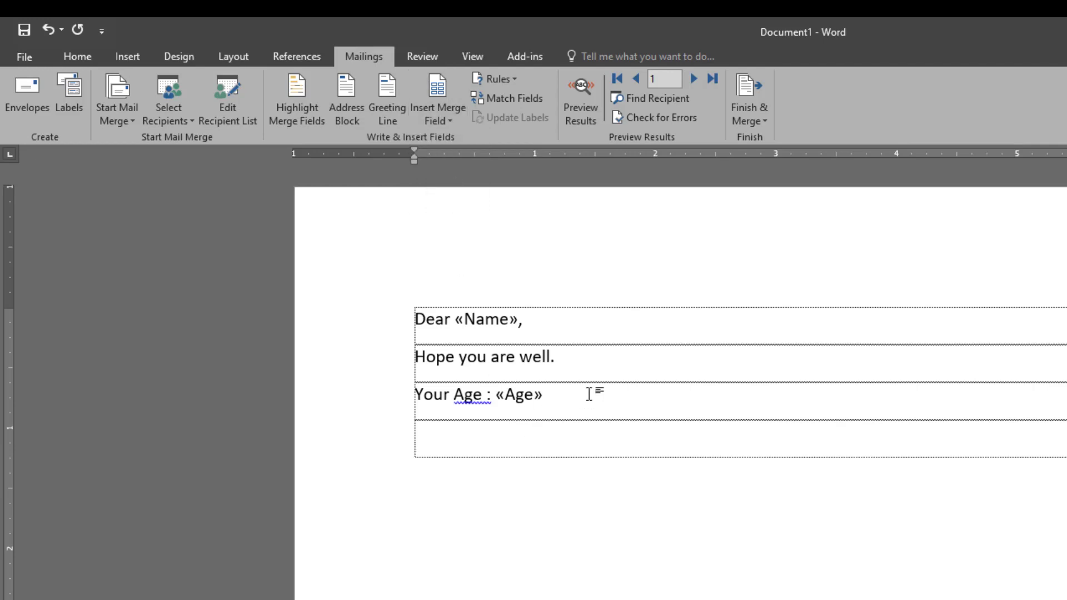
pyautogui.write('Your Phone:')
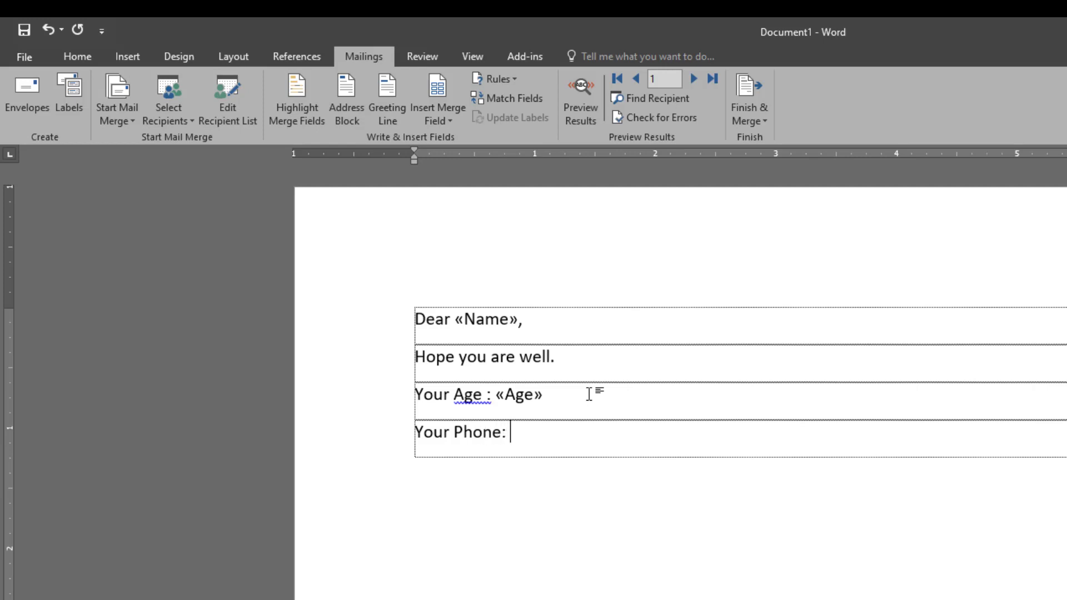
pyautogui.click(453, 115)
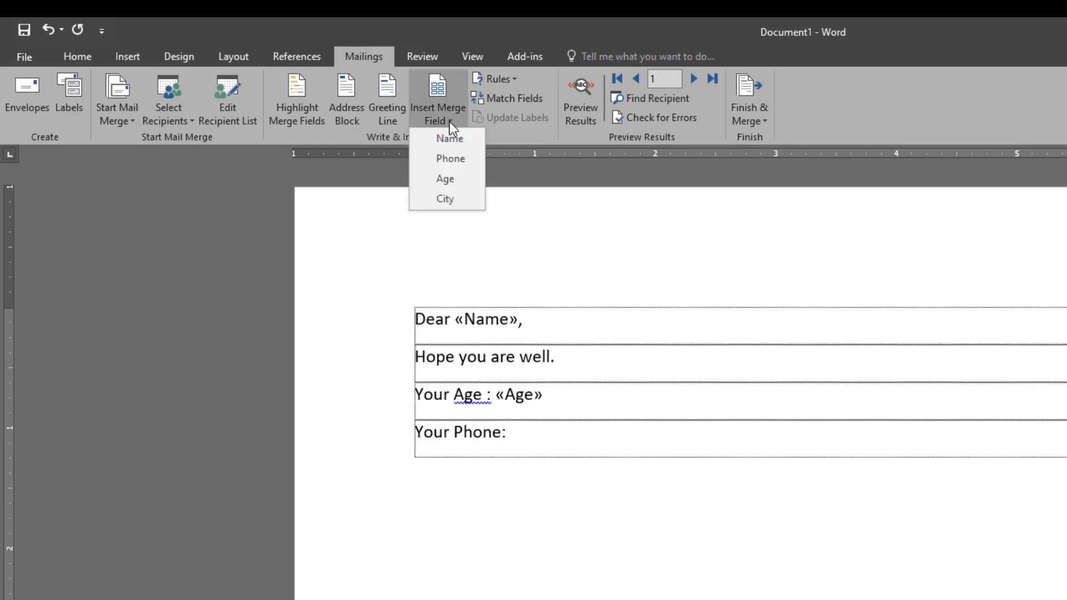
pyautogui.click(449, 162)
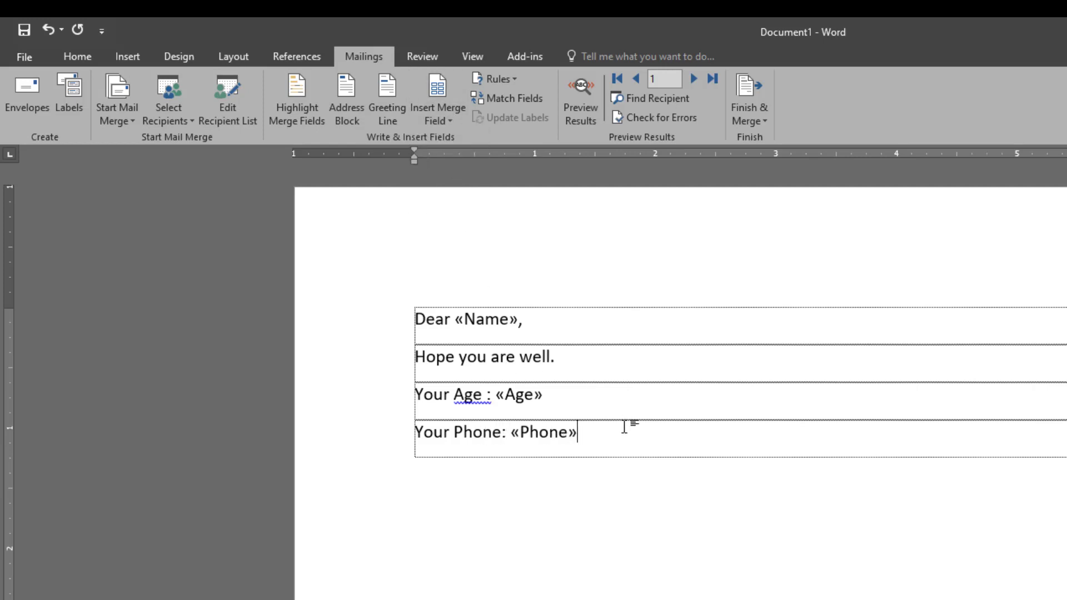
# Step: Add the line 'Your City:' followed by the City merge field
pyautogui.press('Return')
pyautogui.write('Youru')
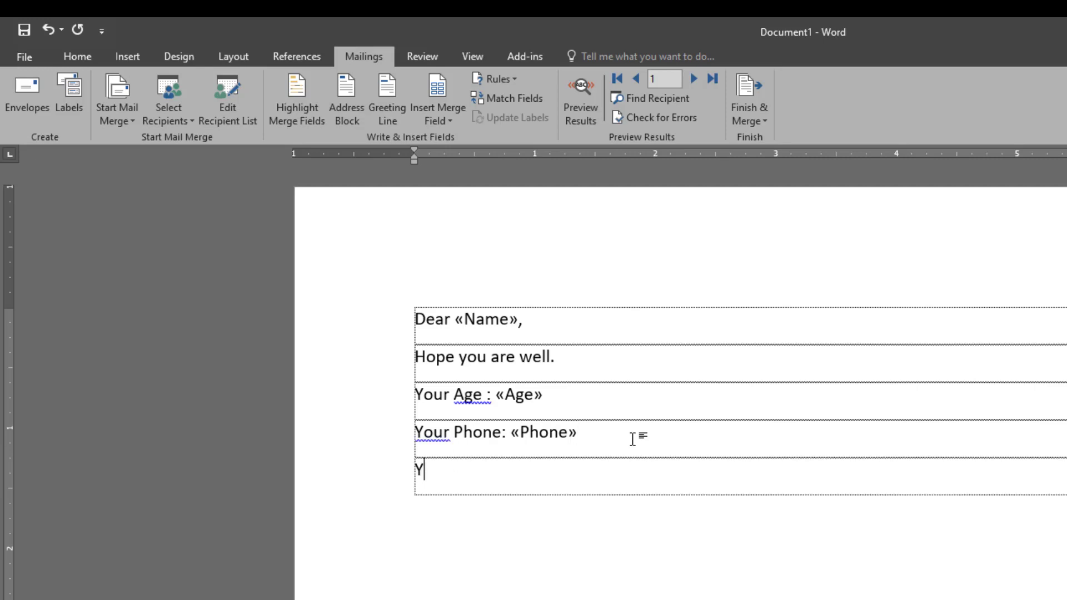
pyautogui.press('BackSpace')
pyautogui.write('Coty')
pyautogui.press('BackSpace')
pyautogui.press('BackSpace')
pyautogui.press('BackSpace')
pyautogui.write('ity:')
pyautogui.click(455, 118)
pyautogui.click(449, 198)
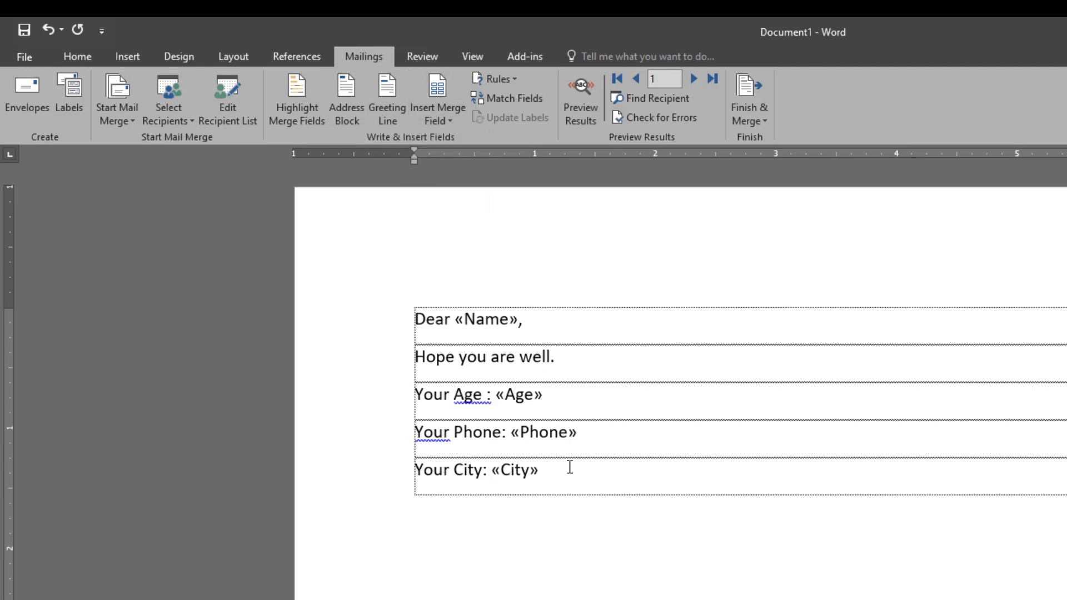
pyautogui.scroll(-1, 570, 467)
pyautogui.scroll(1, 572, 470)
# Step: Merge all records into a new document with Finish & Merge > Edit Individual Documents
pyautogui.click(761, 122)
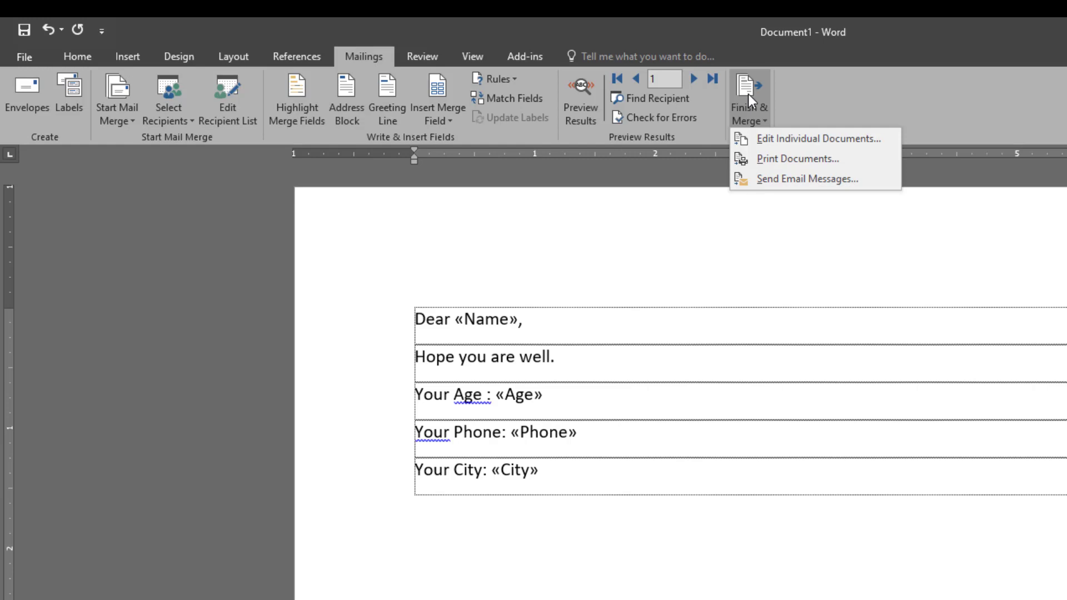
pyautogui.click(672, 272)
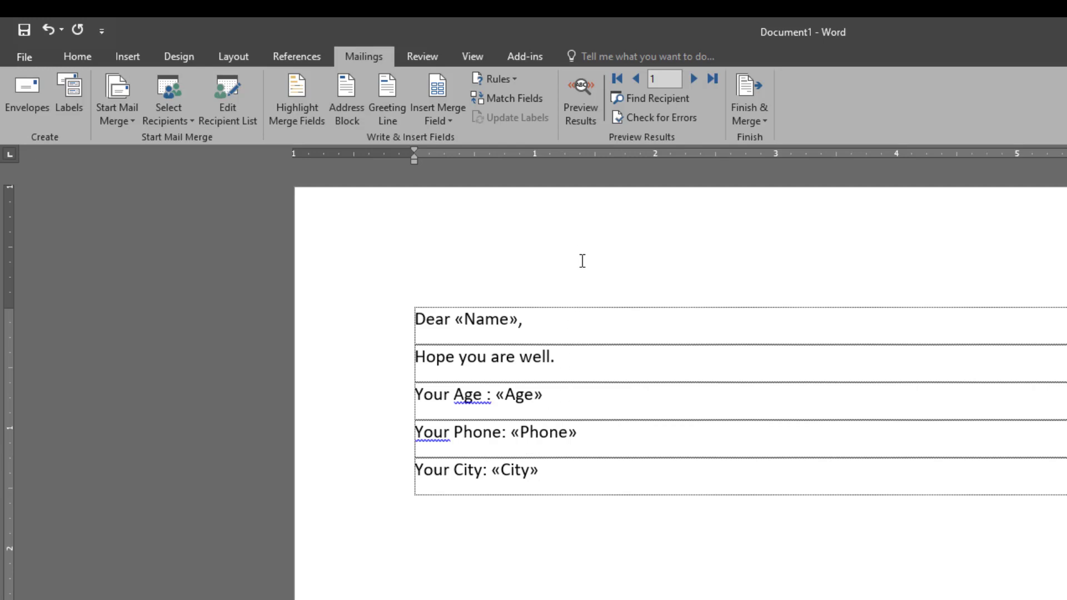
pyautogui.click(757, 92)
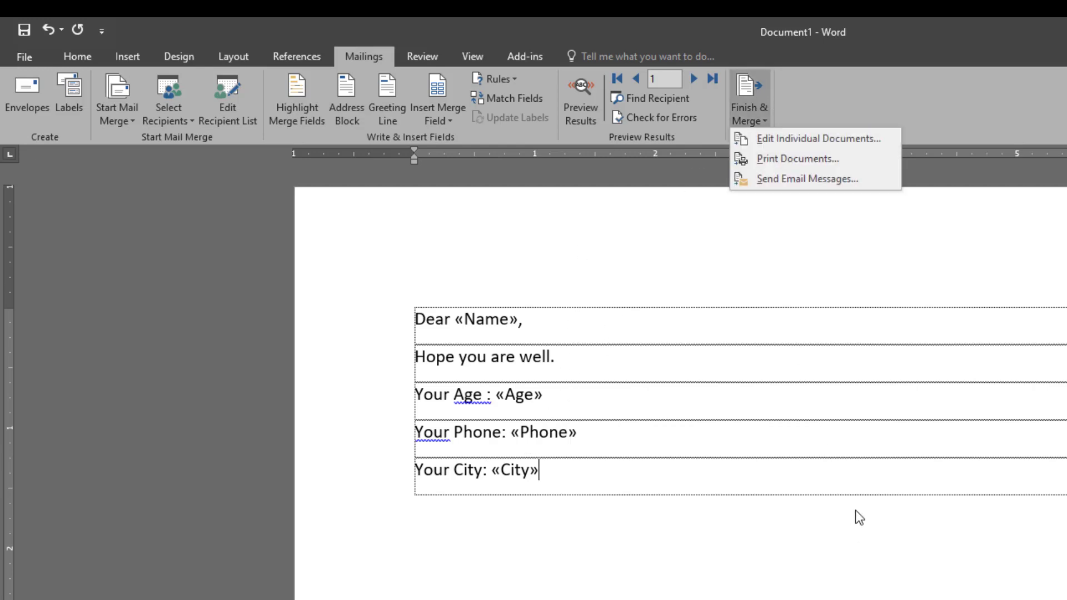
pyautogui.click(808, 141)
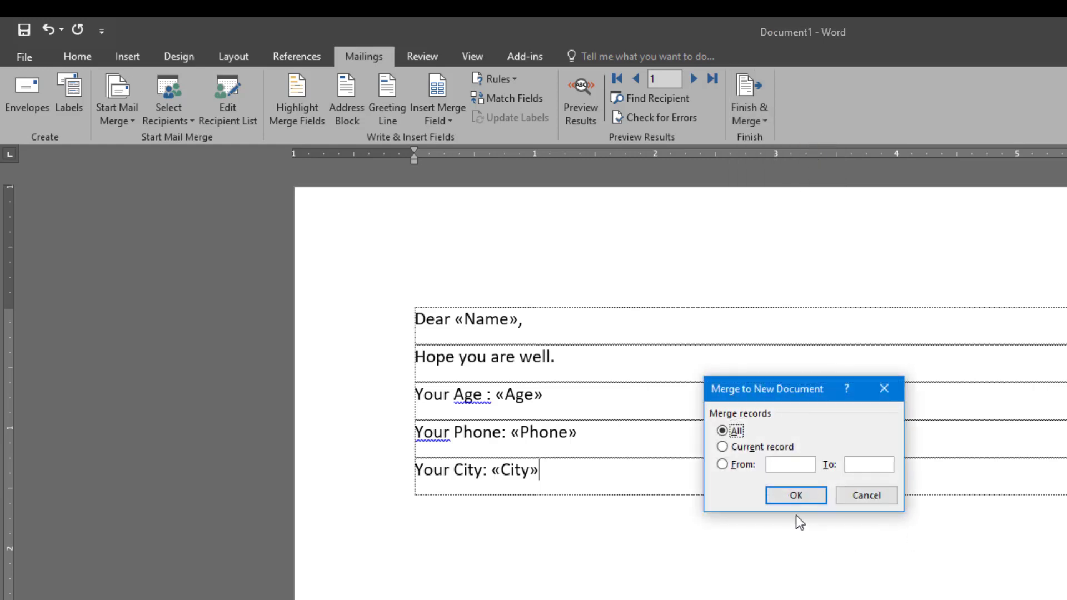
pyautogui.click(792, 496)
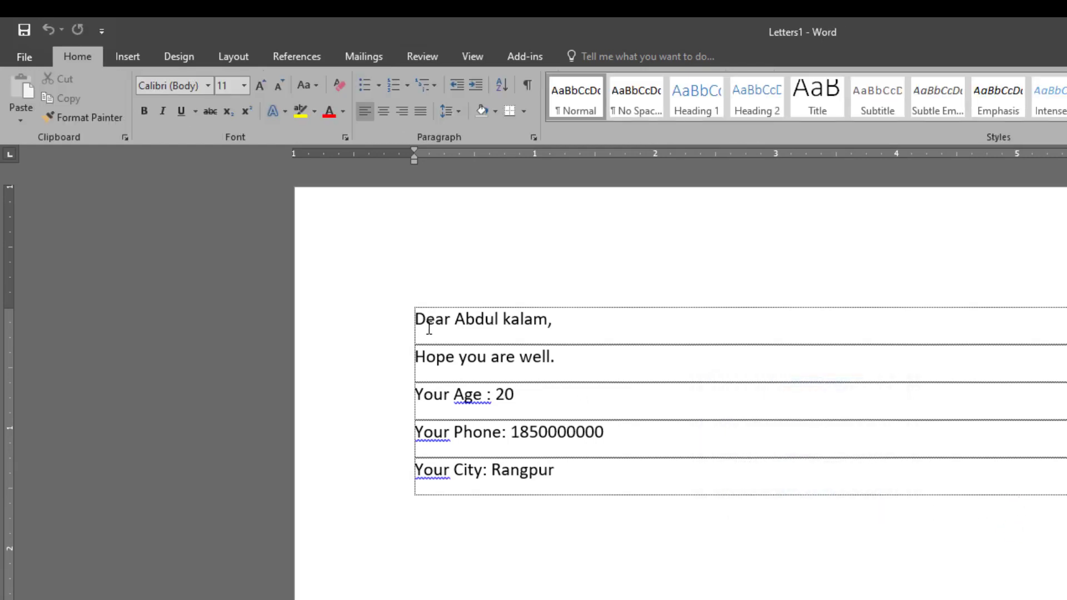
pyautogui.moveTo(553, 319); pyautogui.dragTo(466, 318)
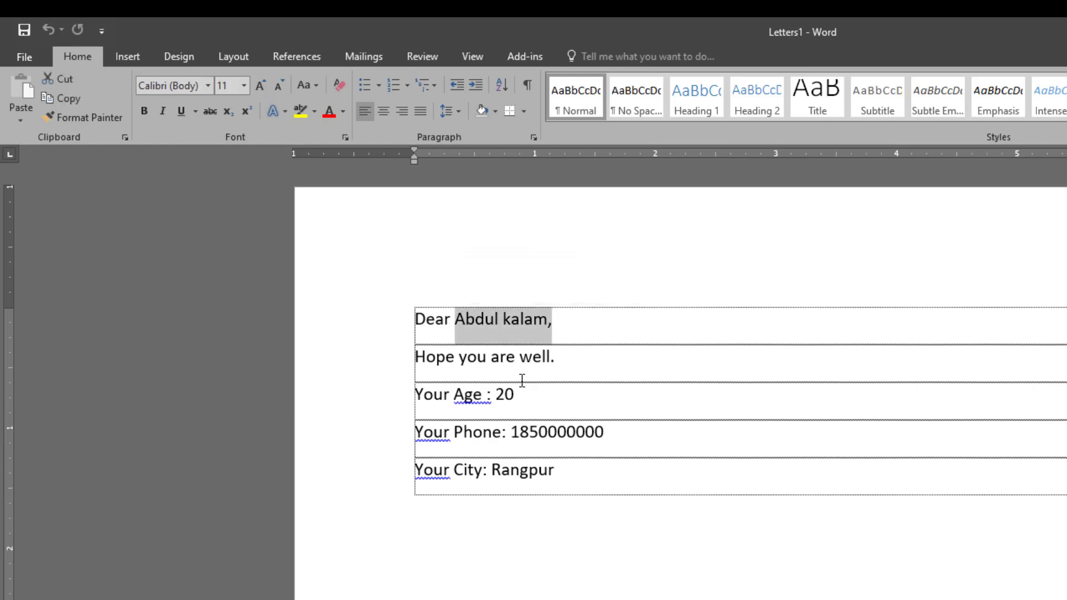
pyautogui.click(520, 359)
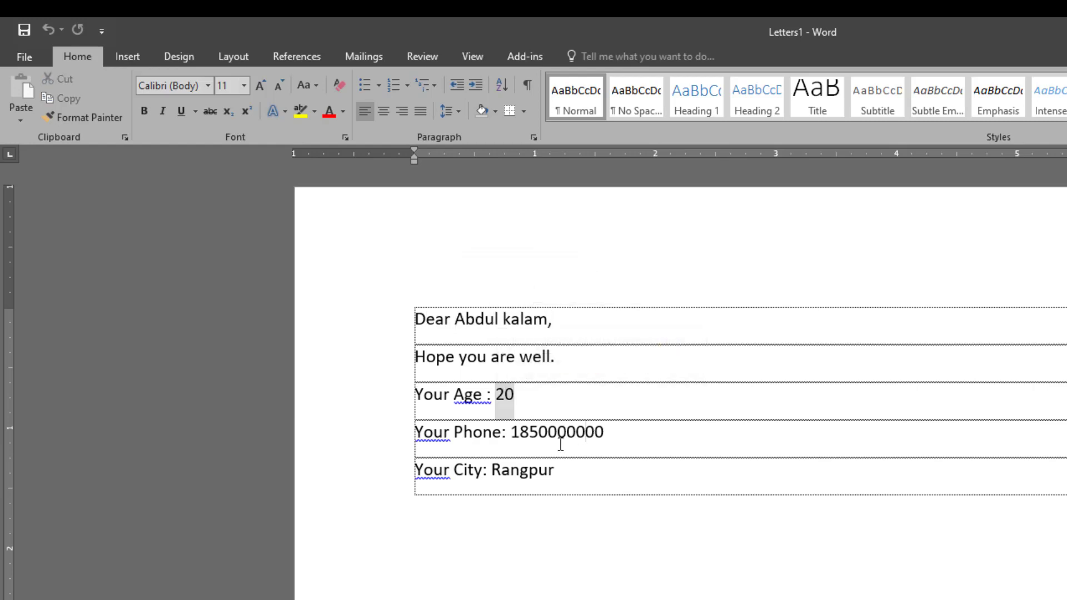
pyautogui.press('Down')
pyautogui.press('Down')
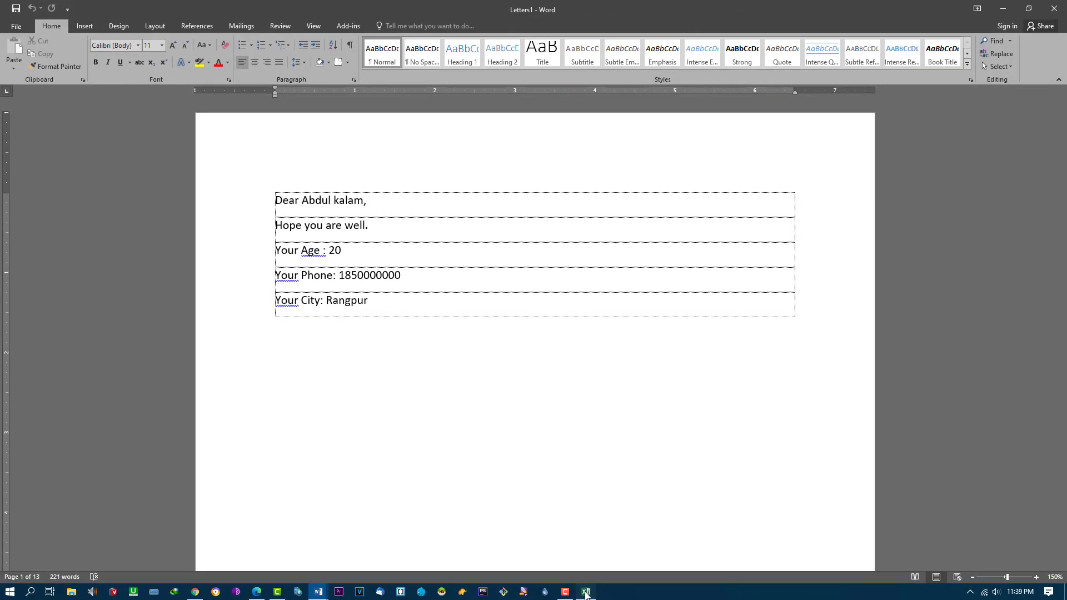
pyautogui.click(586, 594)
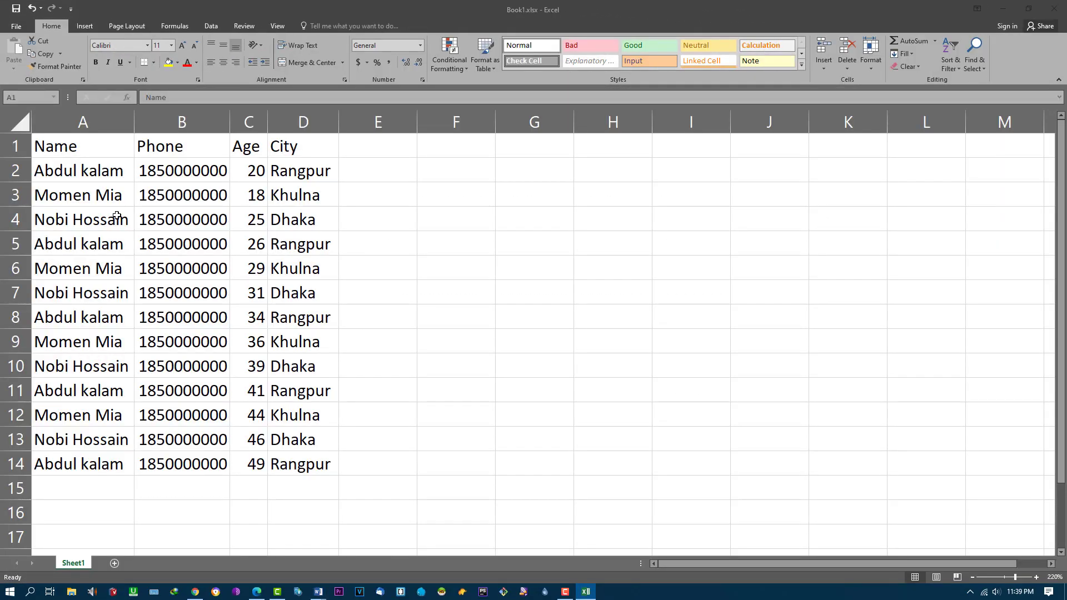
pyautogui.click(80, 174)
pyautogui.click(258, 171)
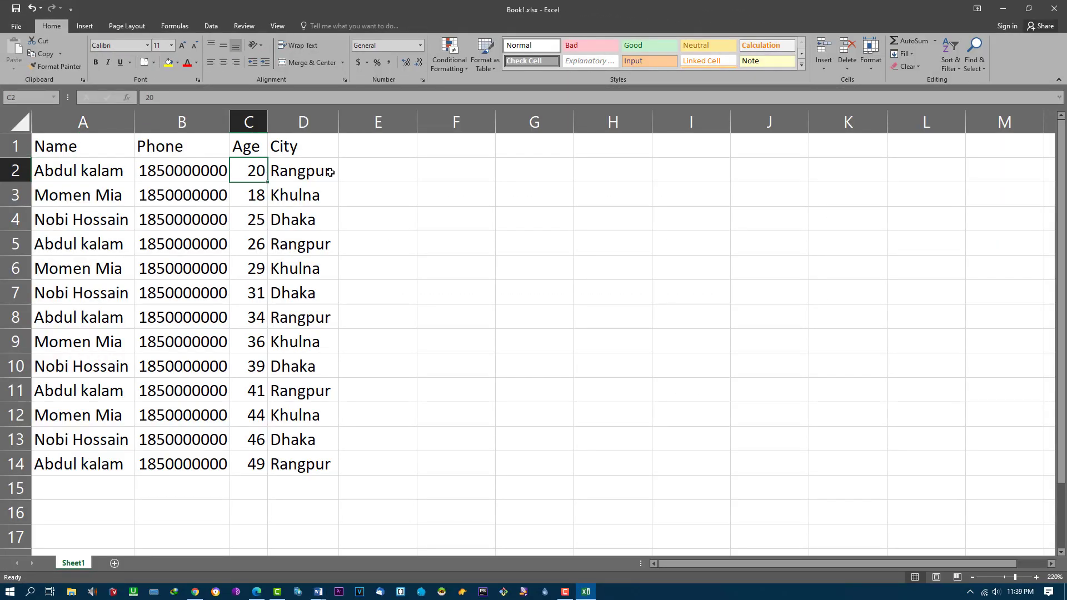
pyautogui.click(331, 173)
pyautogui.click(1007, 11)
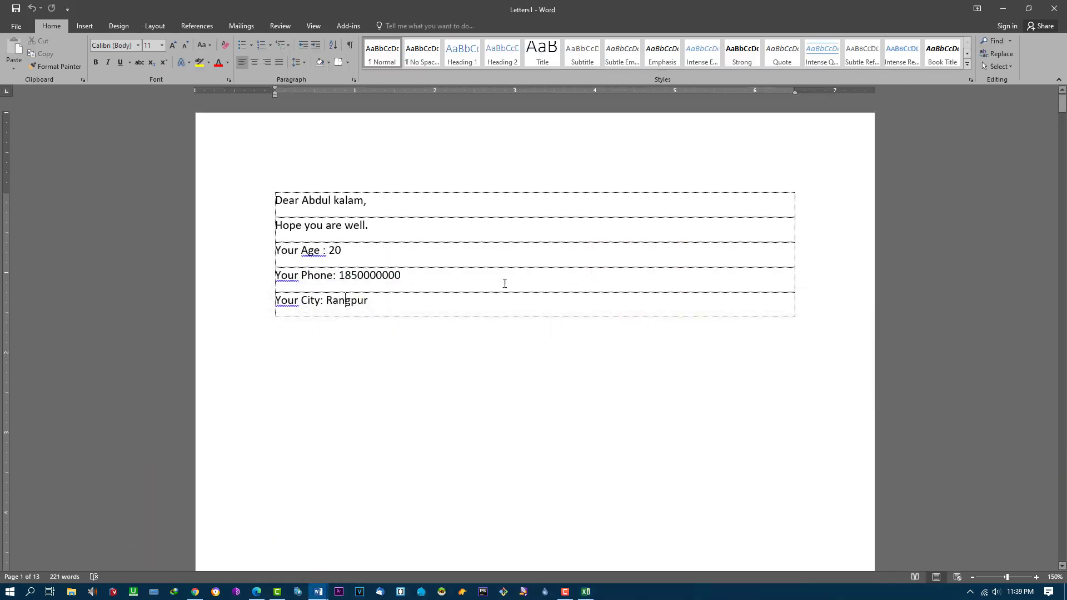
# Step: Review the second and third merged letters, checking their ages 18 and 25
pyautogui.scroll(-5, 447, 282)
pyautogui.scroll(5, 447, 288)
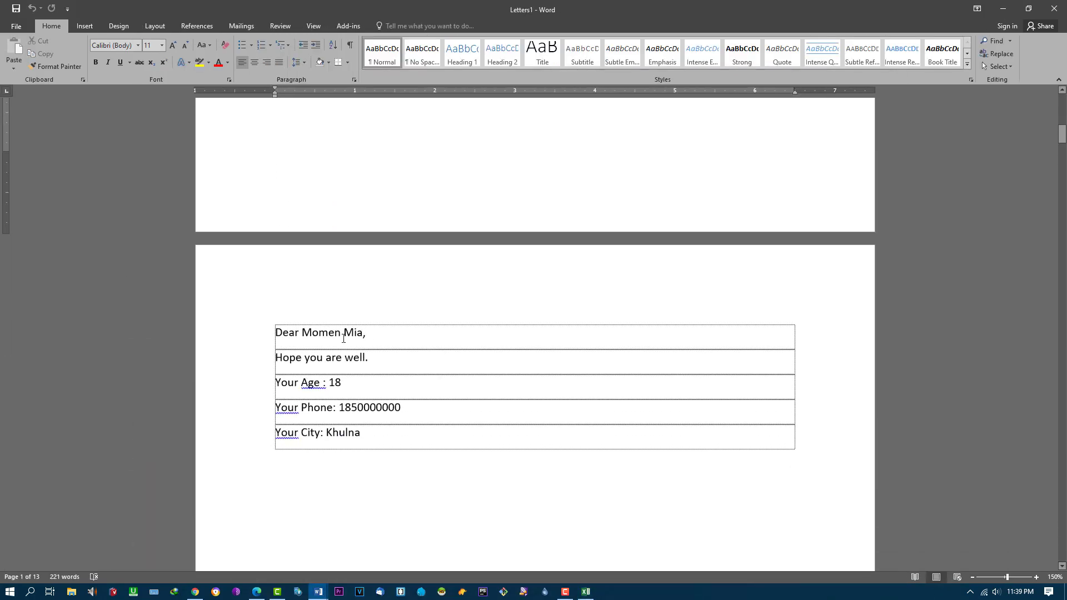
pyautogui.scroll(-2, 389, 338)
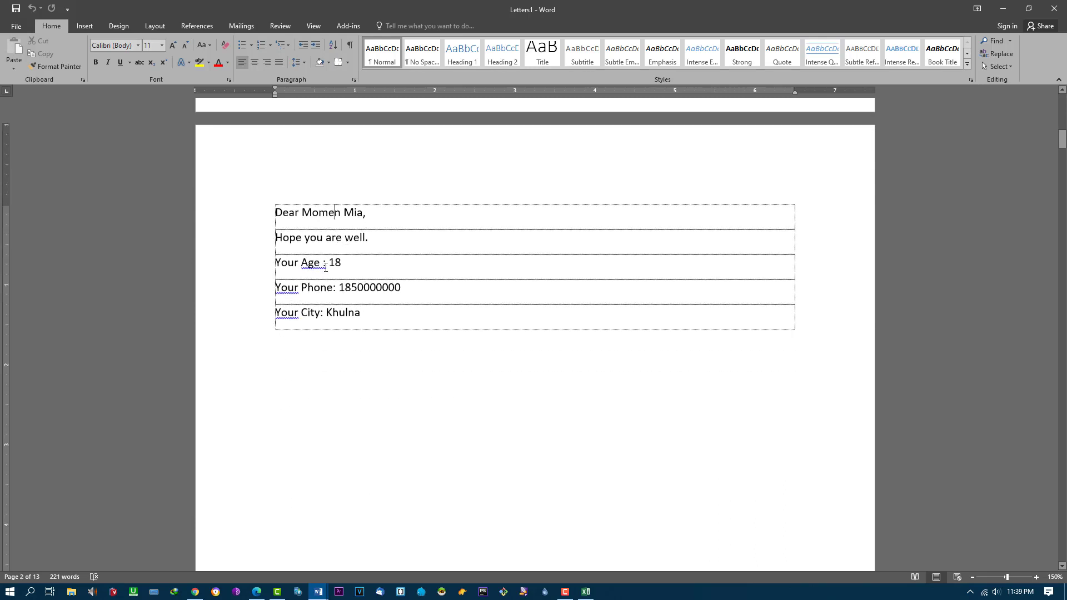
pyautogui.doubleClick(334, 262)
pyautogui.click(348, 326)
pyautogui.scroll(-6, 391, 344)
pyautogui.scroll(-8, 391, 344)
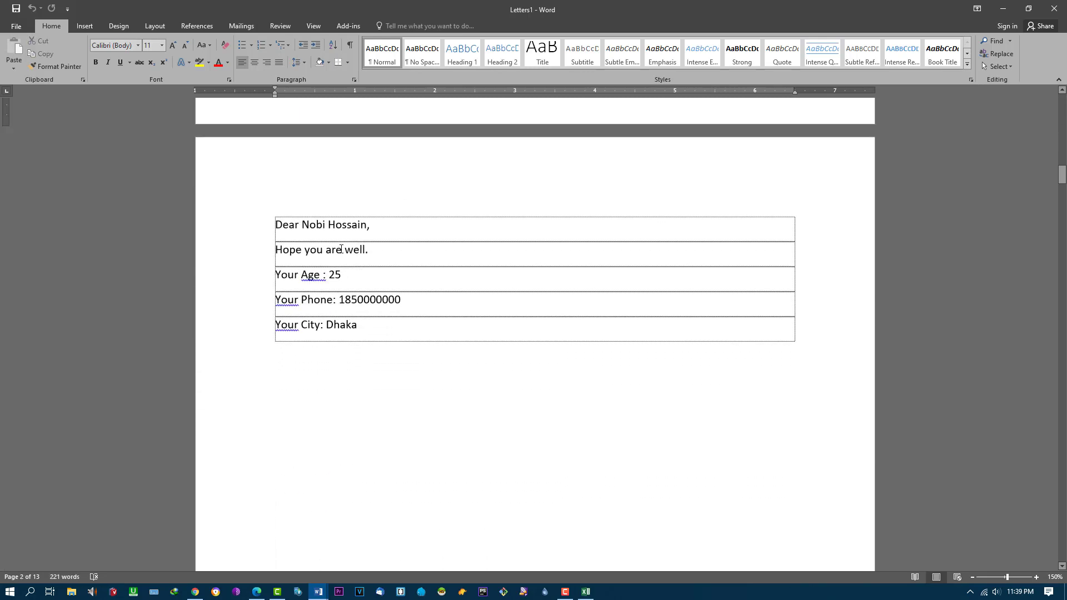
pyautogui.doubleClick(334, 274)
pyautogui.click(385, 328)
# Step: Scroll on through the letters, checking the 'Your City: Khulna' line, and show the Mailings tab
pyautogui.scroll(-3, 401, 338)
pyautogui.scroll(-11, 401, 337)
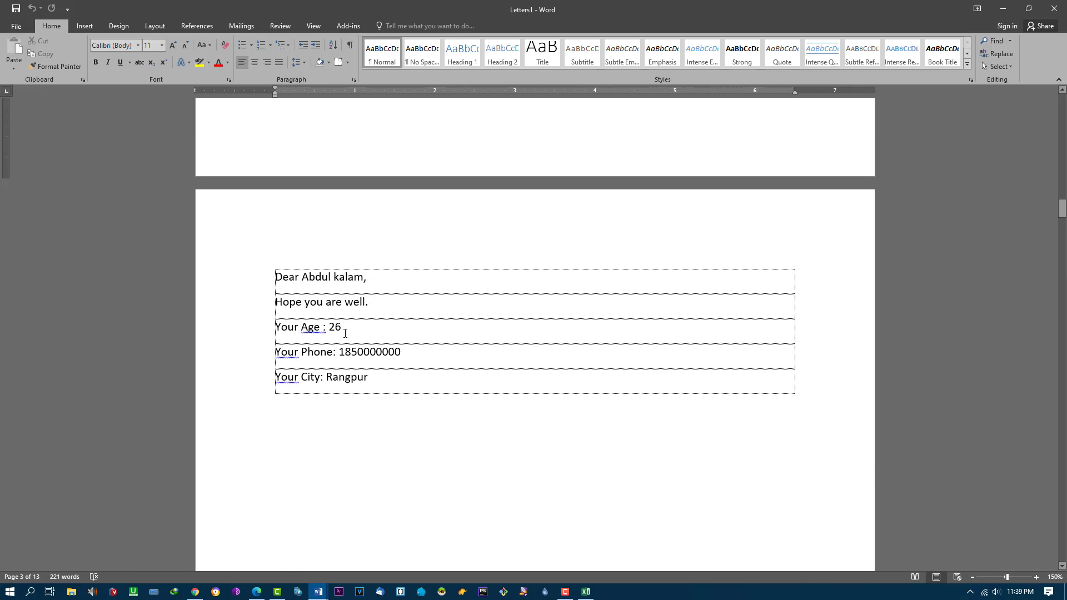
pyautogui.scroll(-15, 345, 334)
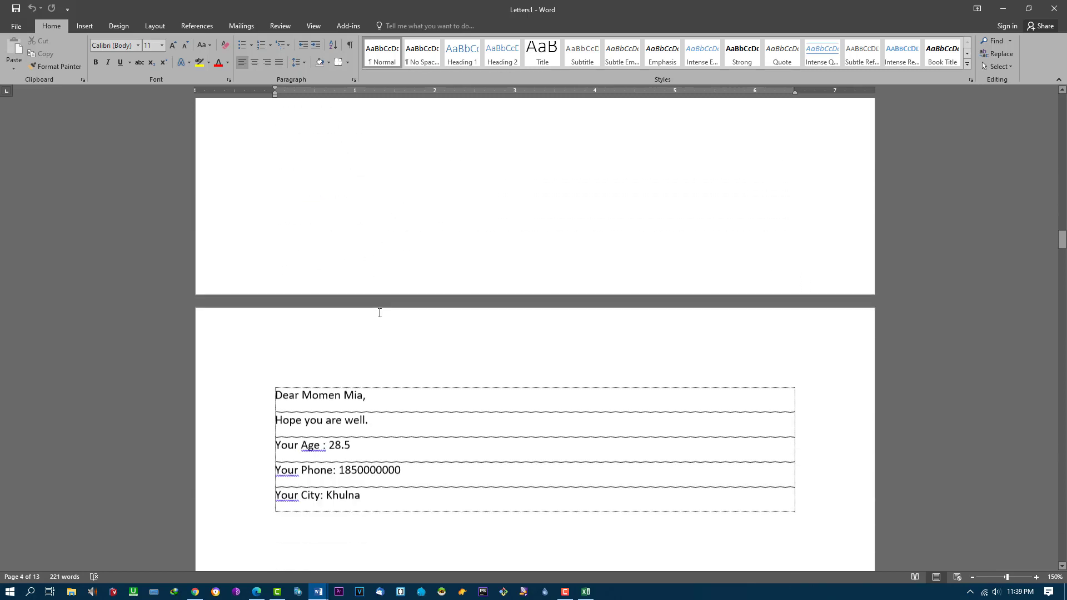
pyautogui.scroll(-4, 379, 312)
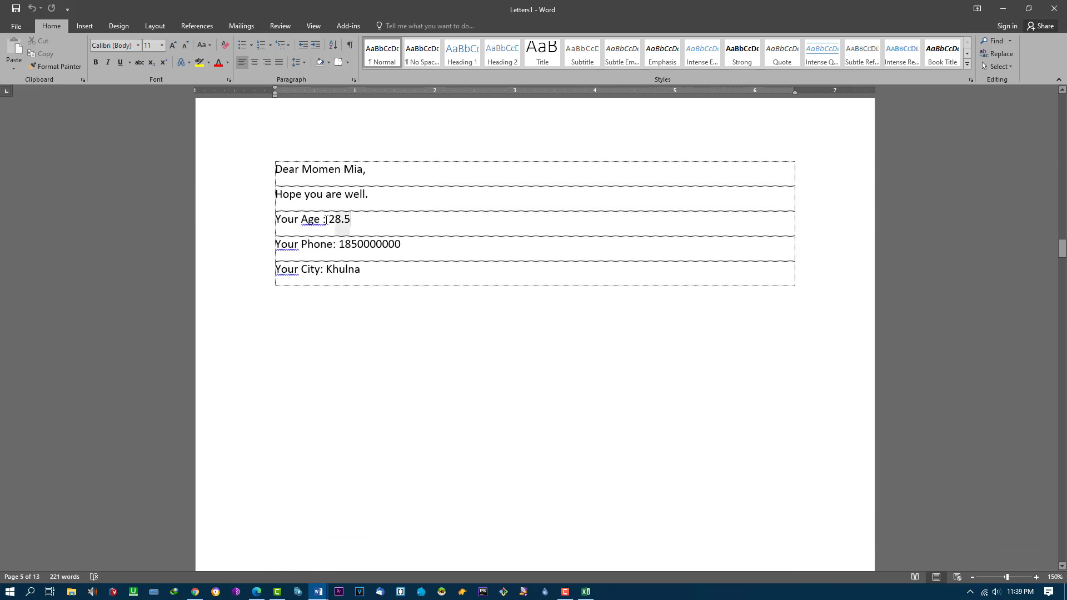
pyautogui.moveTo(325, 219); pyautogui.dragTo(300, 219)
pyautogui.moveTo(360, 270); pyautogui.dragTo(276, 270)
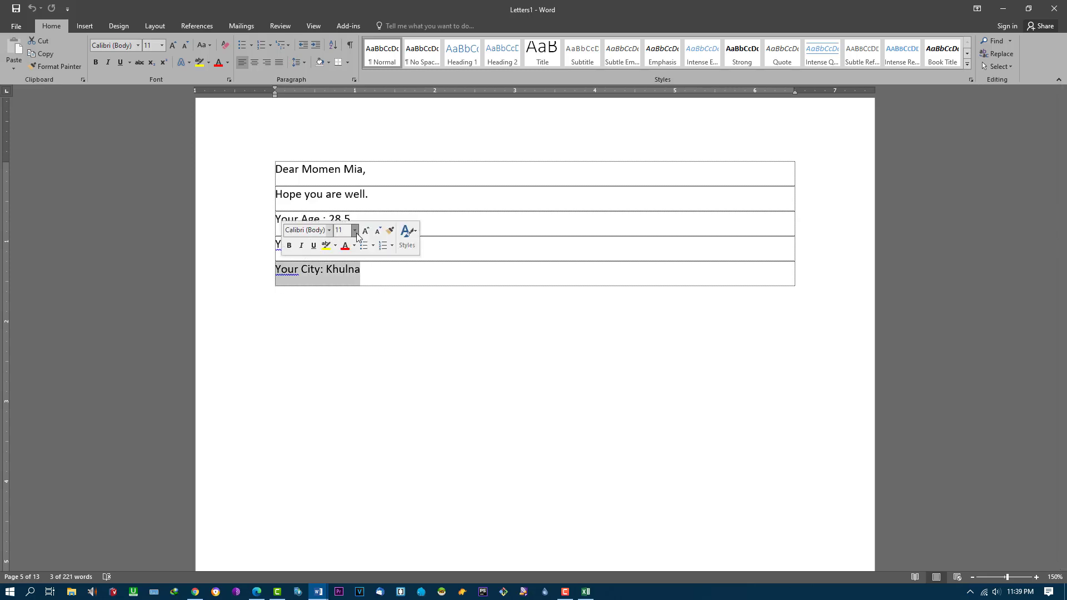
pyautogui.click(400, 284)
pyautogui.scroll(-2, 398, 257)
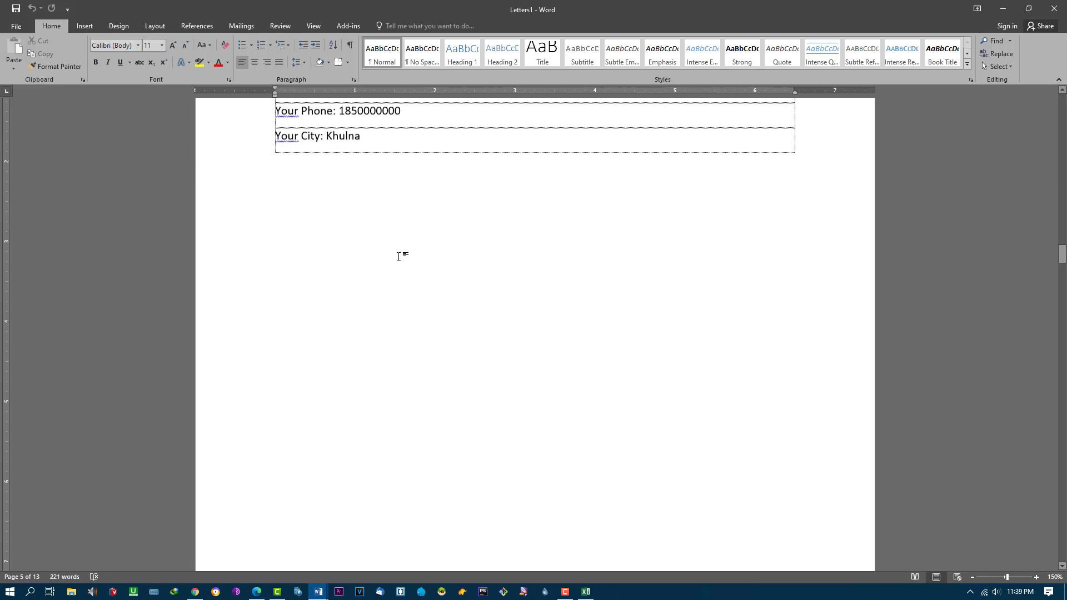
pyautogui.scroll(-14, 399, 256)
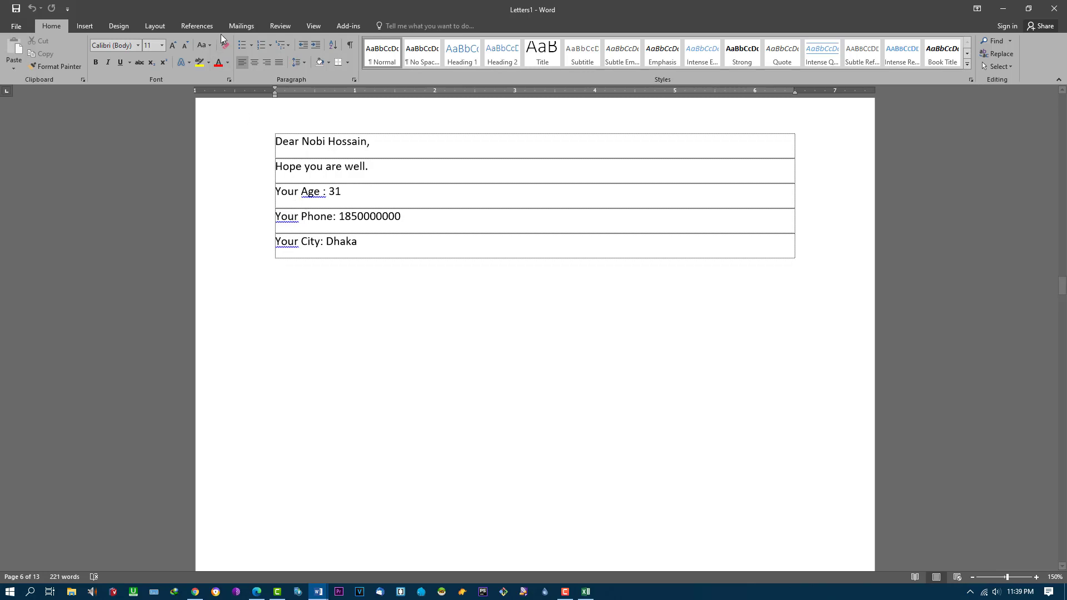
pyautogui.click(241, 27)
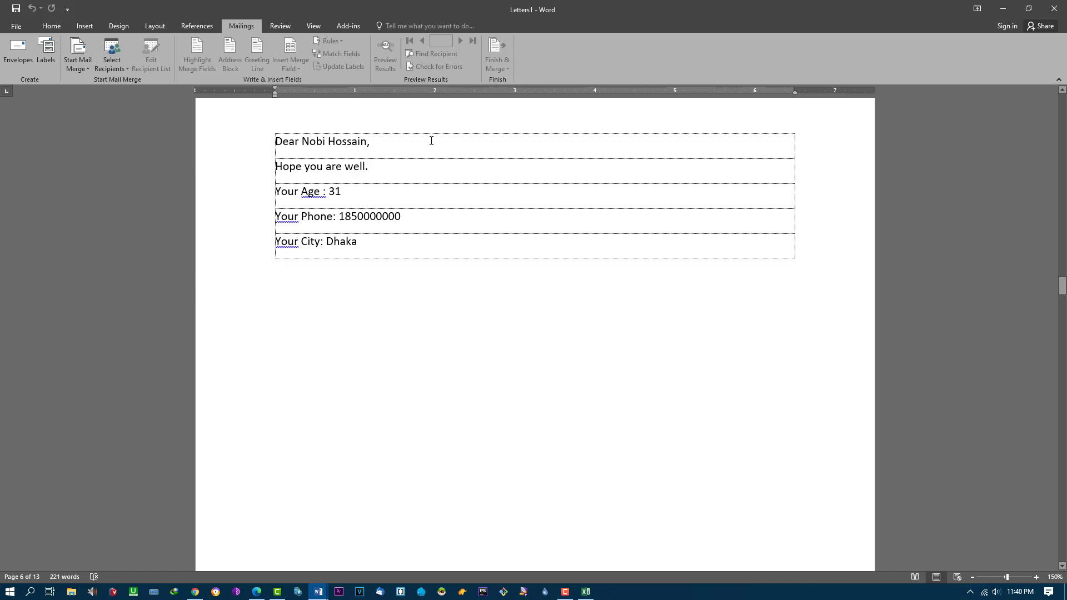
# Step: Back in the Document1 template, turn on Highlight Merge Fields so the merge fields appear shaded
pyautogui.click(384, 171)
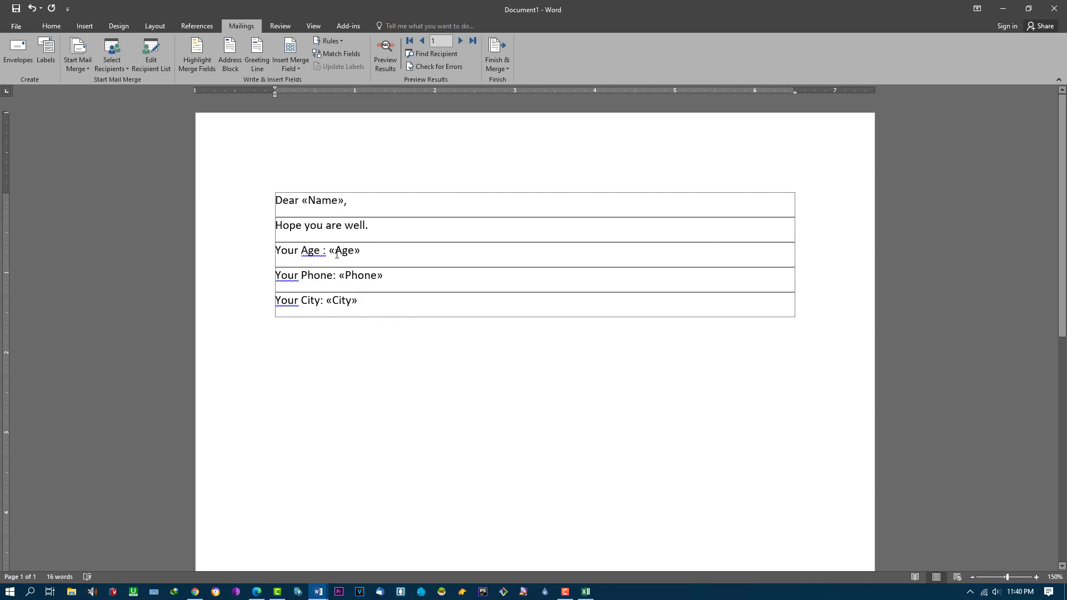
pyautogui.moveTo(452, 302); pyautogui.dragTo(267, 206)
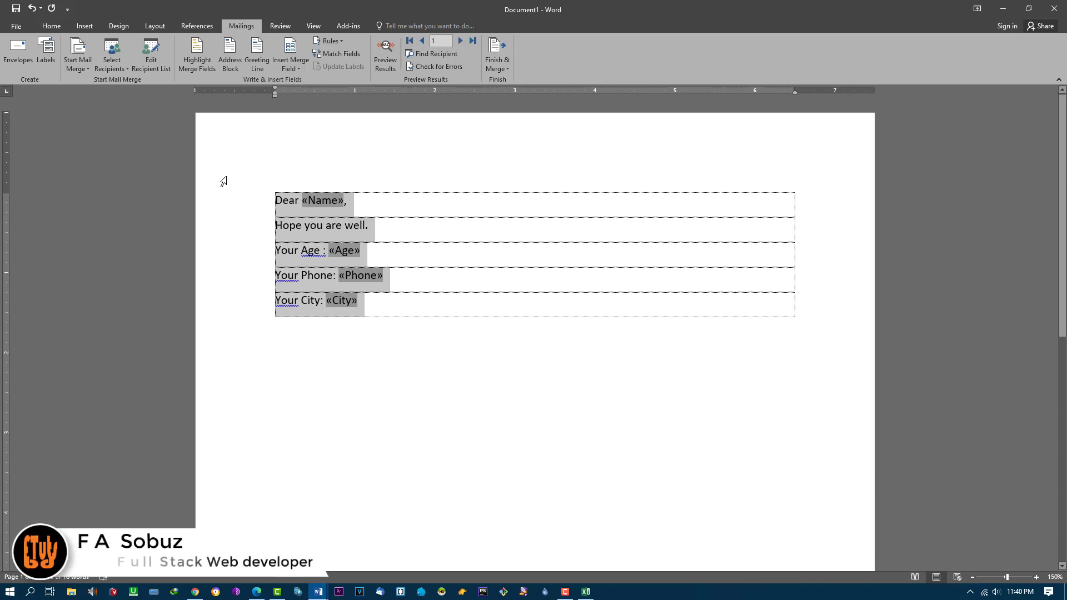
pyautogui.click(348, 200)
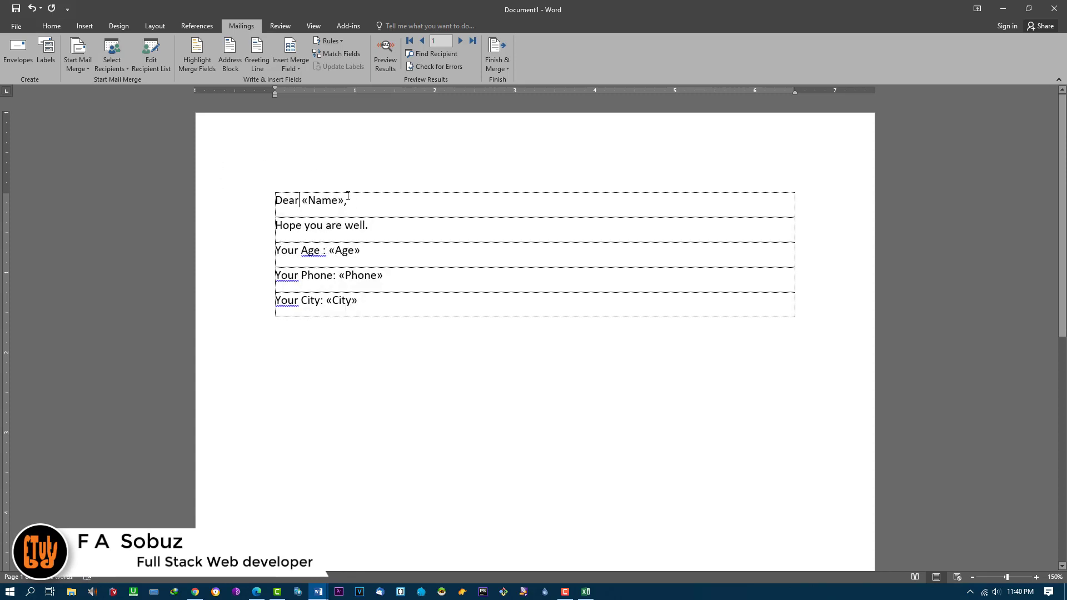
pyautogui.click(318, 198)
pyautogui.moveTo(318, 199); pyautogui.dragTo(302, 200)
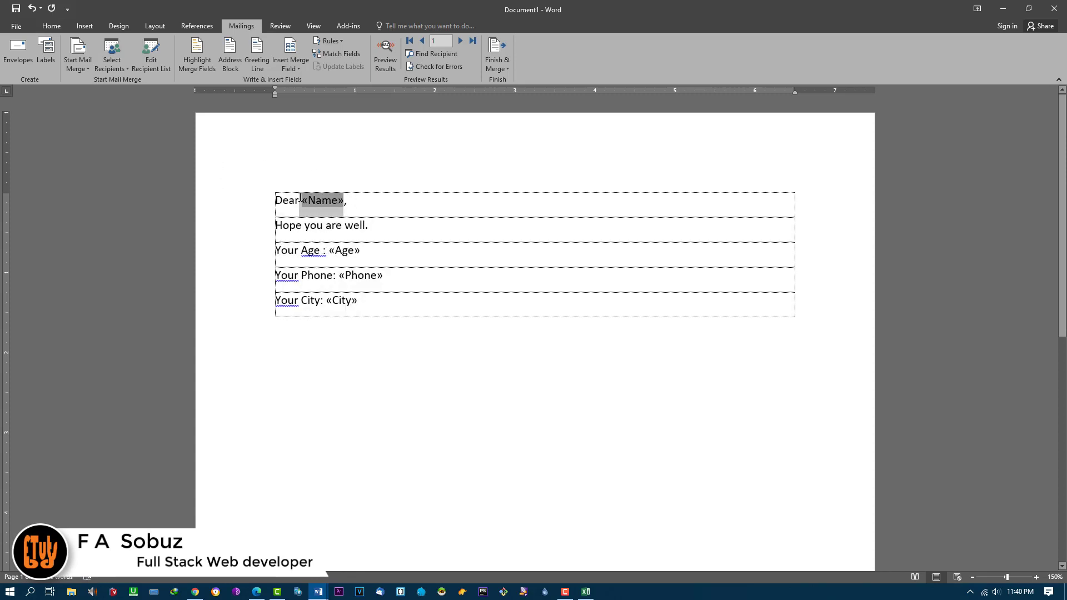
pyautogui.click(207, 66)
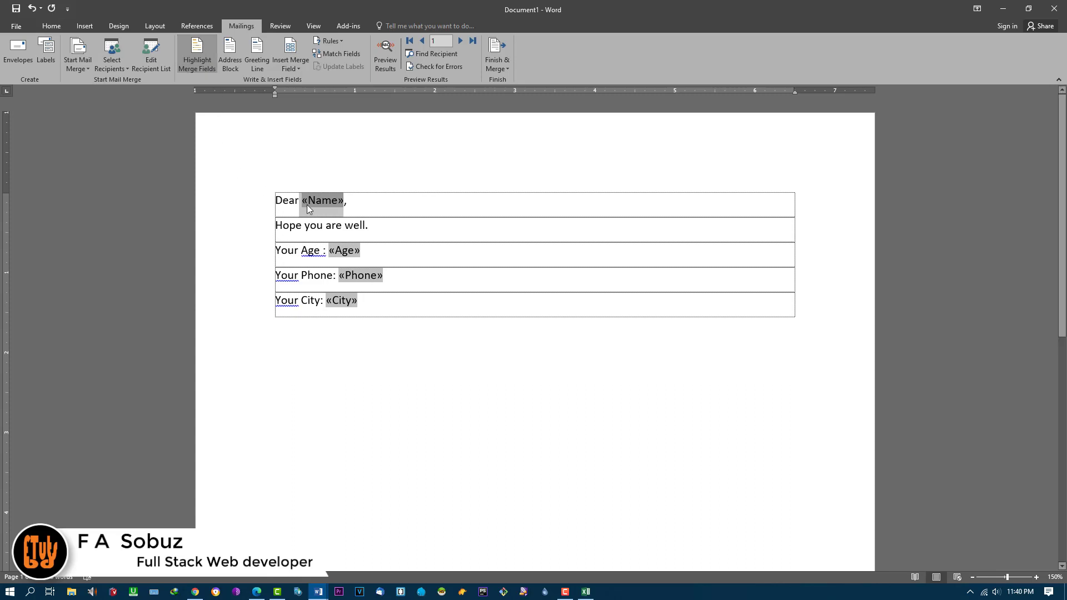
pyautogui.click(417, 258)
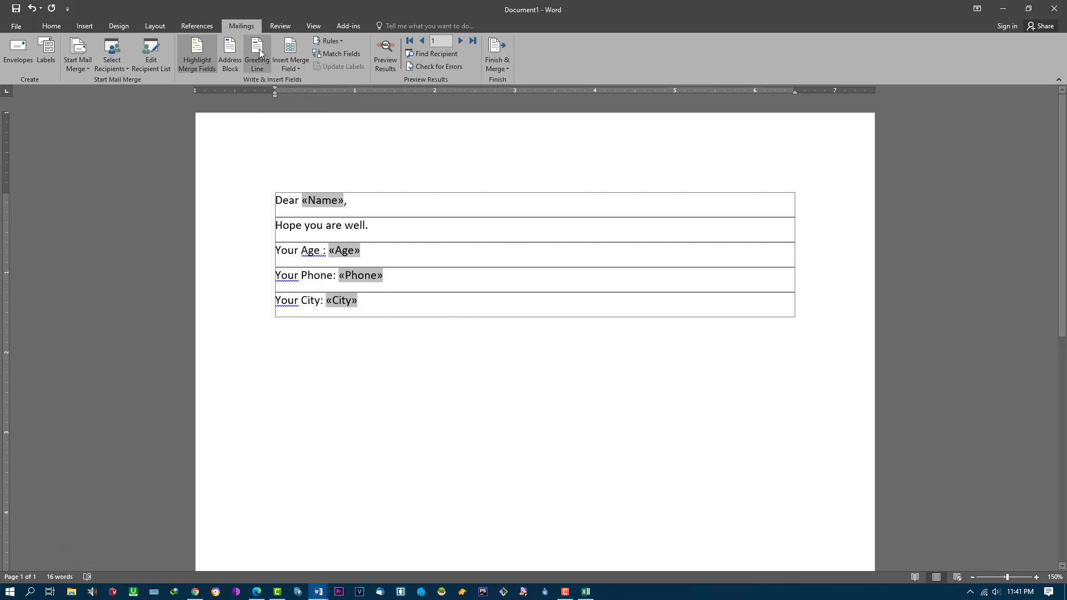
# Step: Bring up the Review tab and select the line 'Hope you are well.'
pyautogui.click(278, 31)
pyautogui.click(314, 28)
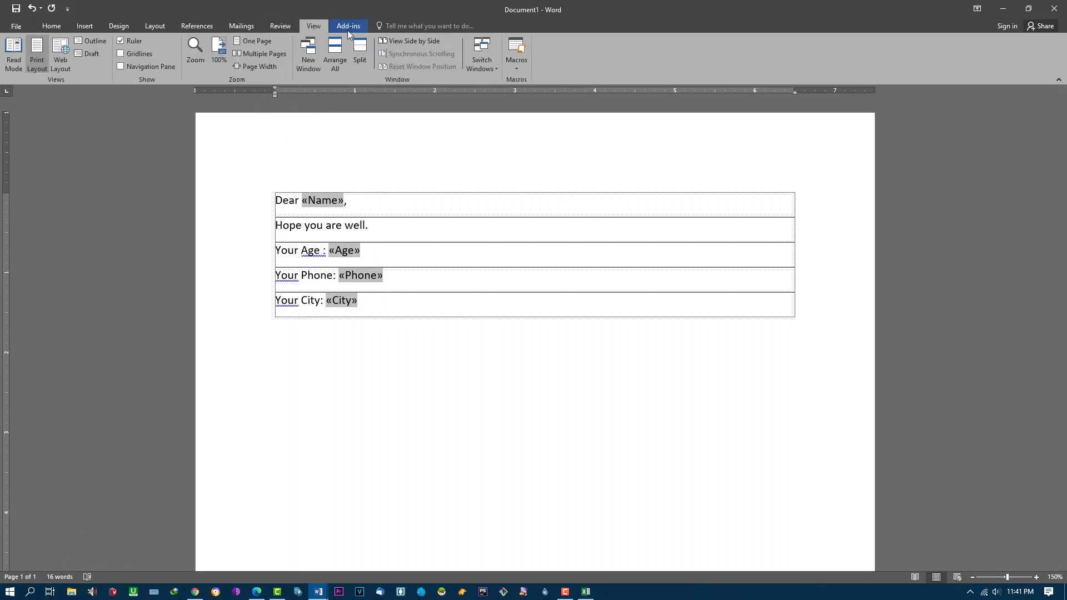
pyautogui.click(348, 27)
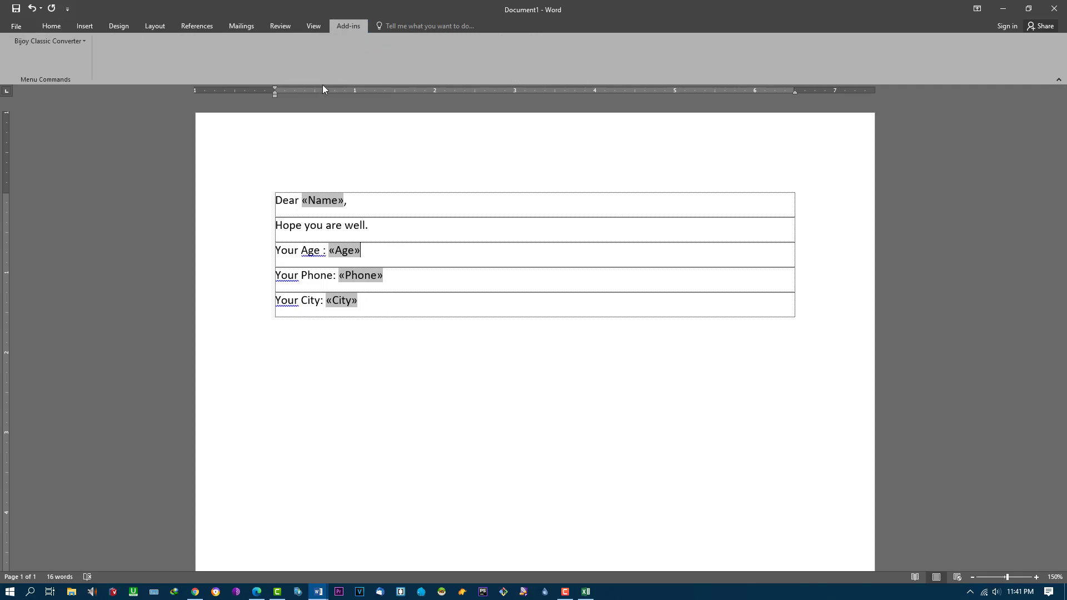
pyautogui.click(284, 29)
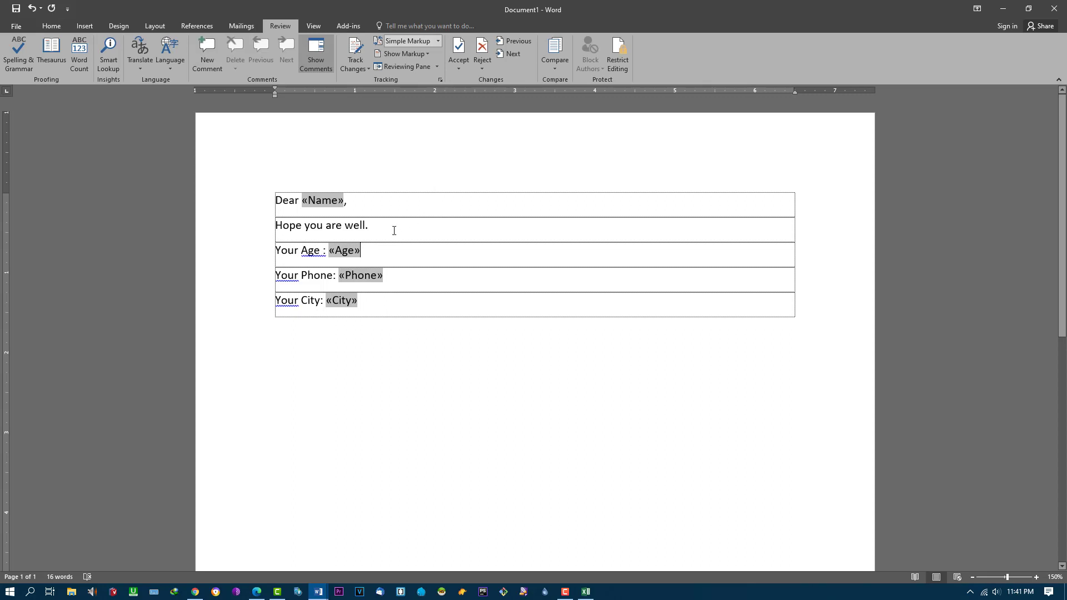
pyautogui.tripleClick(283, 230)
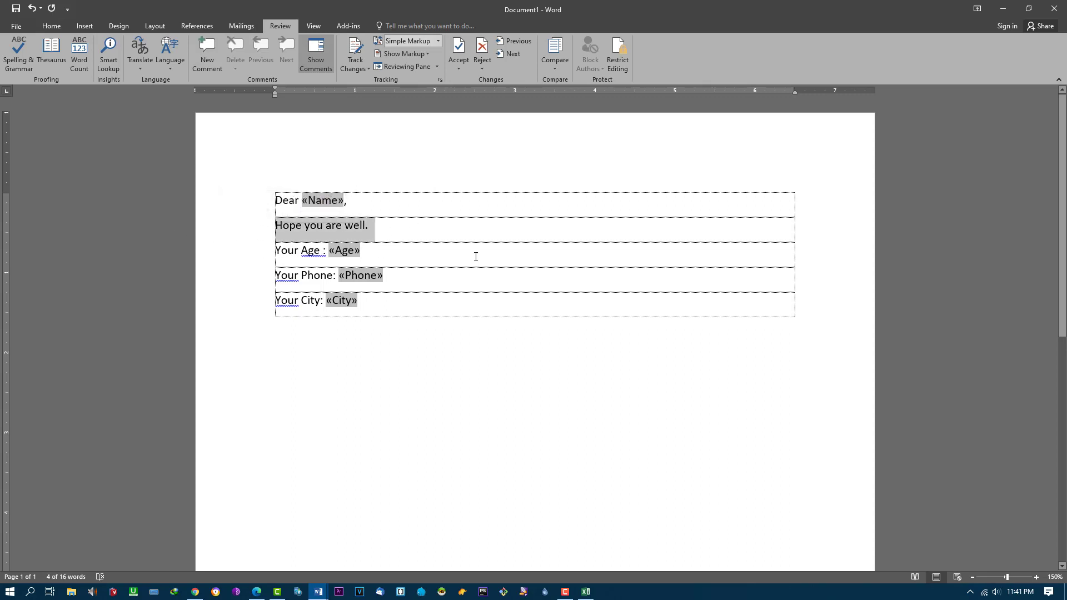